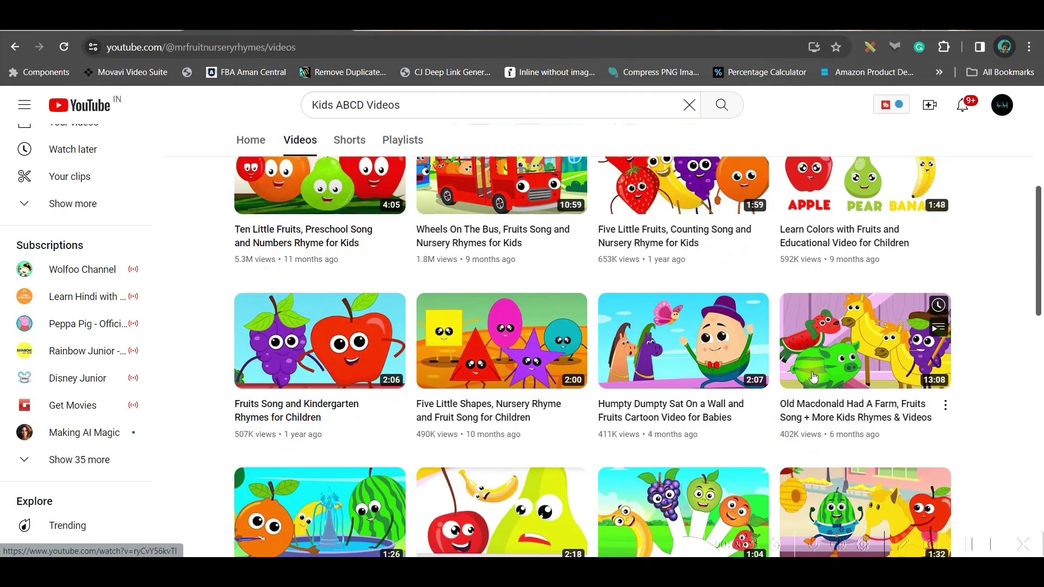
scroll(813, 376, "down", 3)
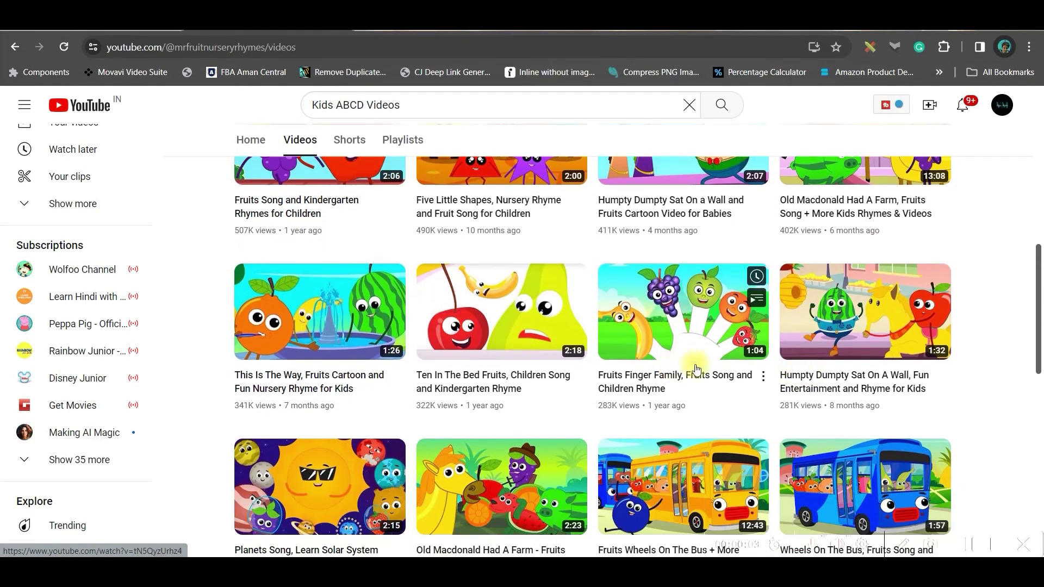
Ask ChatGPT for a 100-word script about apples, oranges and grapes, their colours and food value, for 2-year-olds
scroll(664, 337, "up", 3)
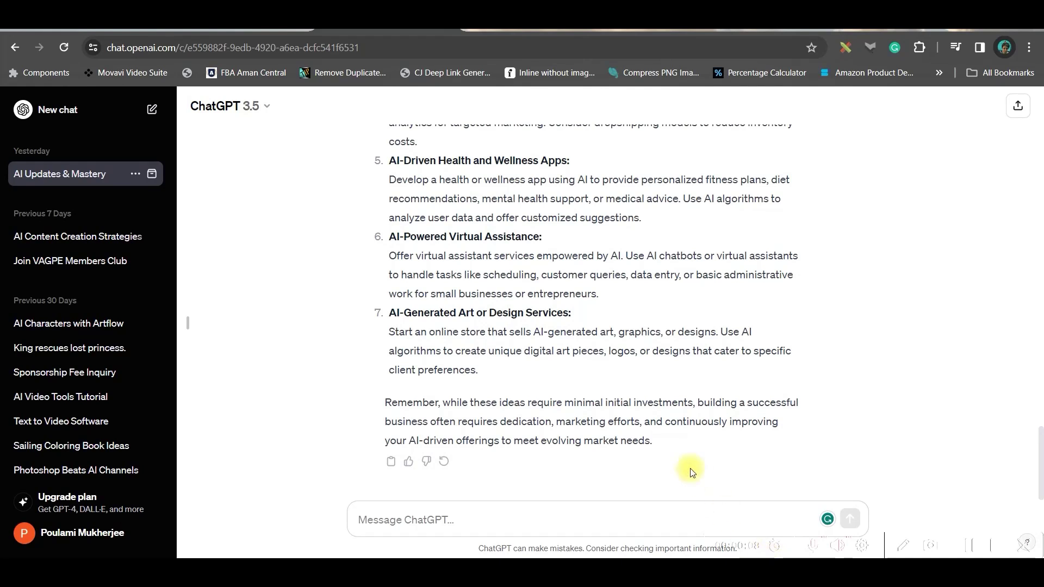
left_click(463, 516)
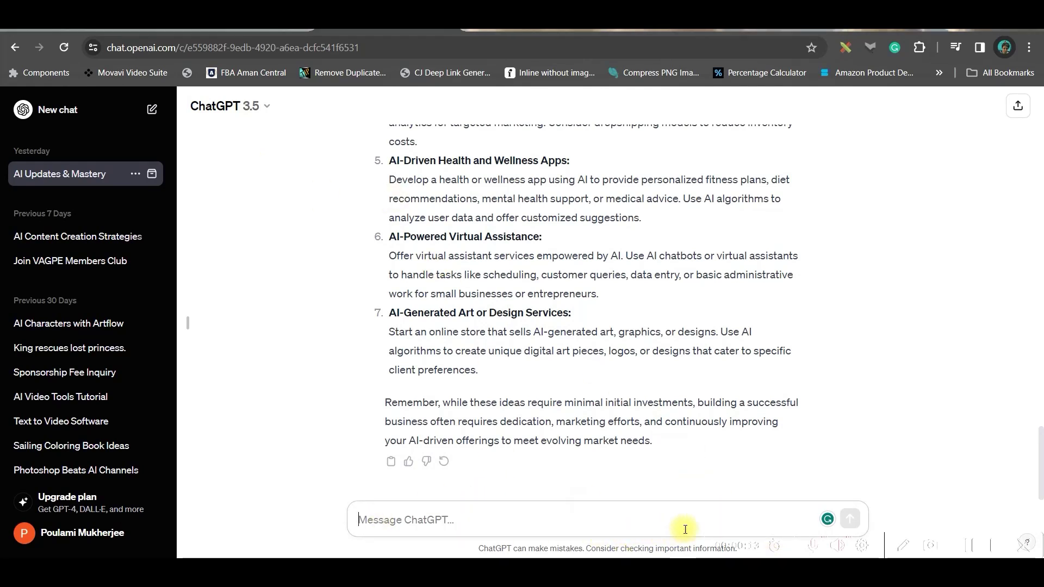
type("Write a Short script for an educational YouTube video on \" The Topic\", the video should talk about \" The main points / Flow\" for \" The target audience\" in \" Word Limit\" words.")
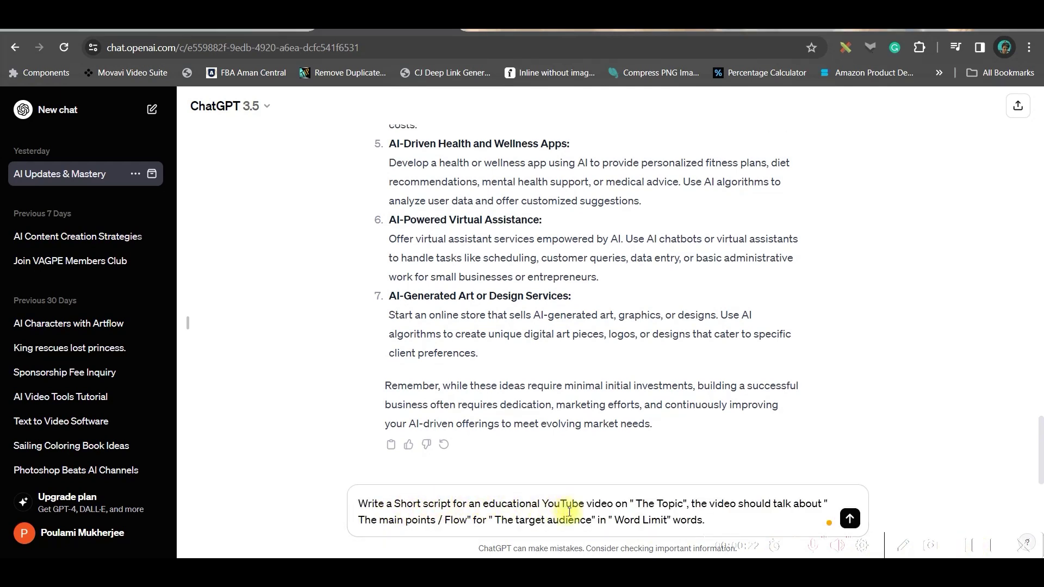
left_click(635, 505)
left_click(684, 505)
type("\"")
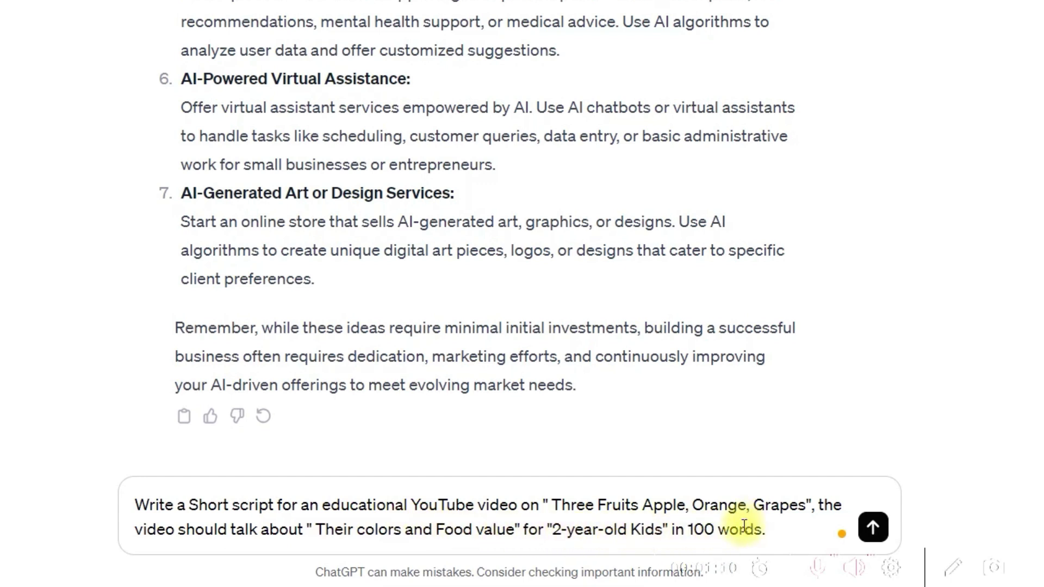
left_click(873, 528)
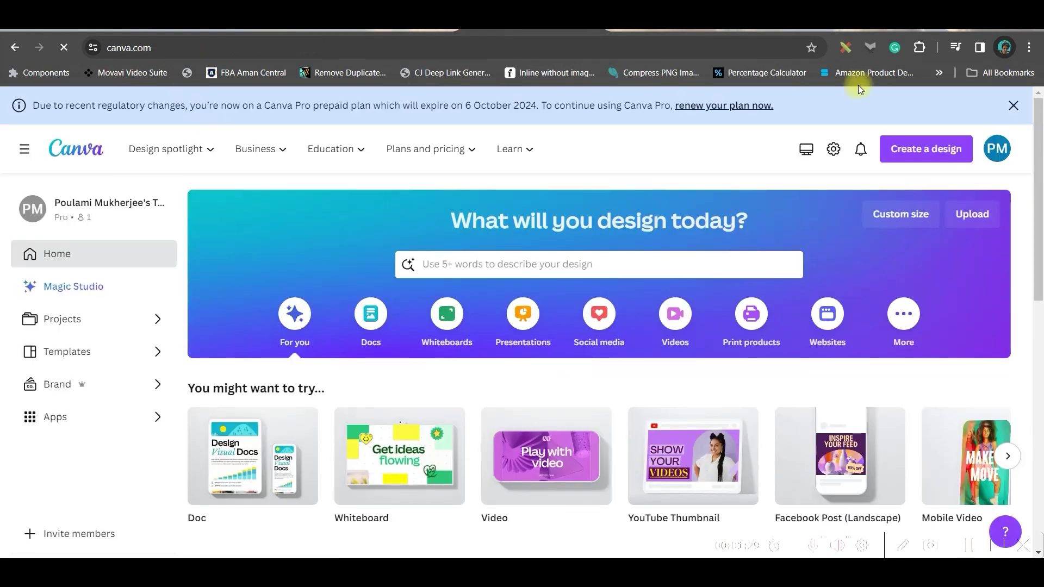
Dismiss the plan notice, create a blank YouTube Video design, and bring up Magic Write
left_click(1012, 106)
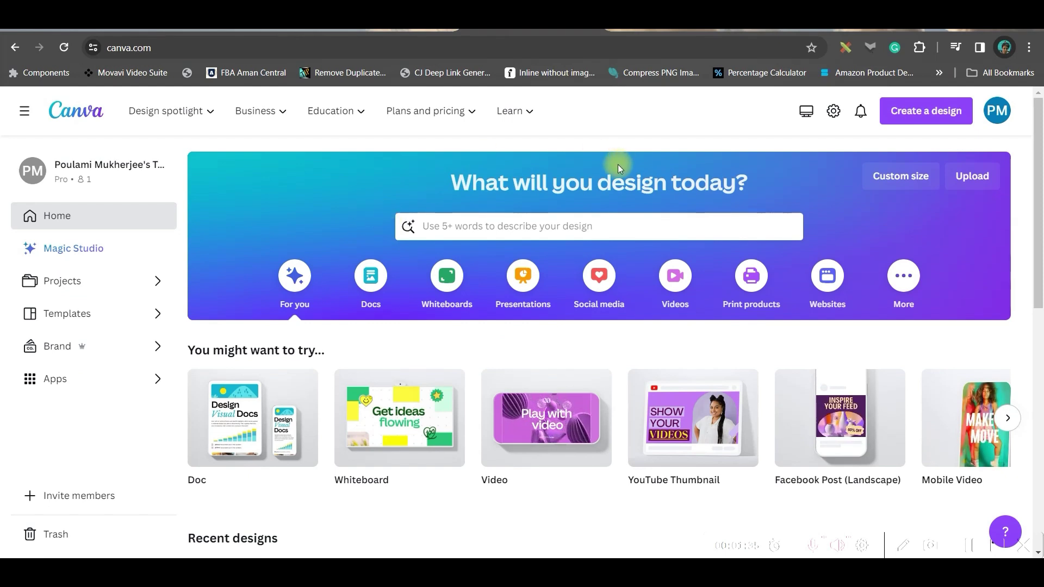
left_click(567, 227)
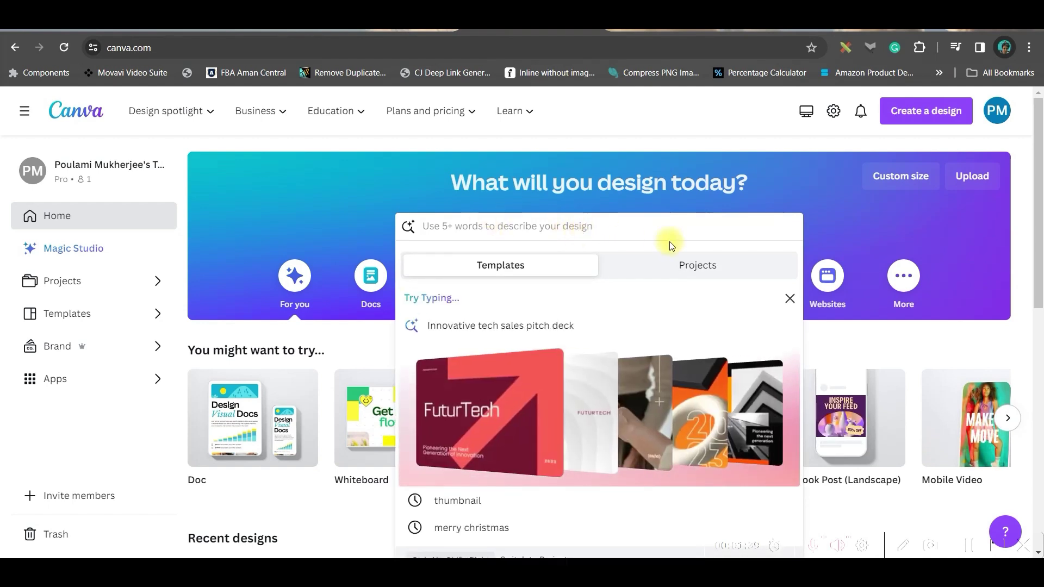
type("YouTube V")
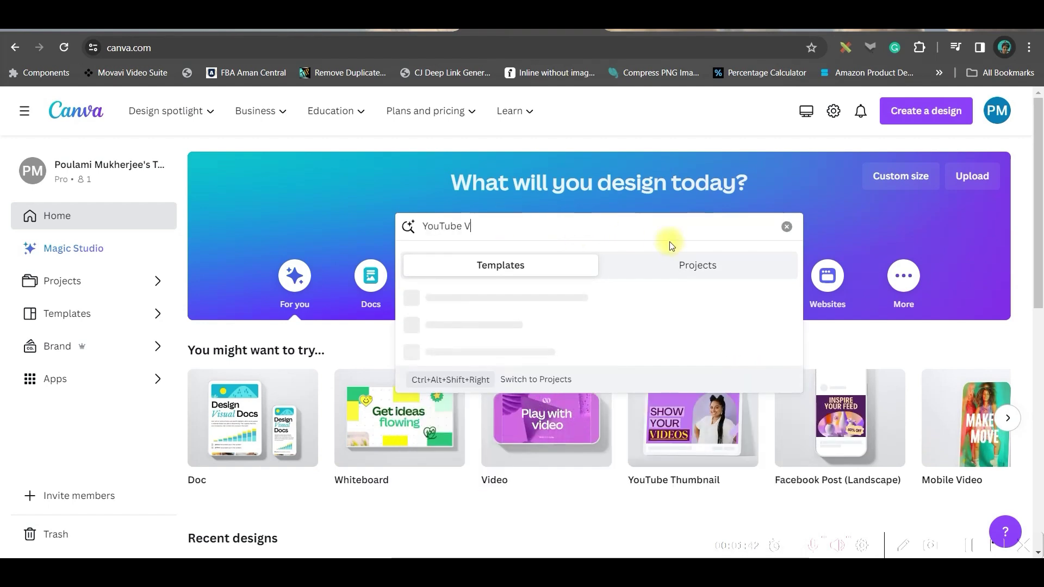
type("ideo")
left_click(523, 456)
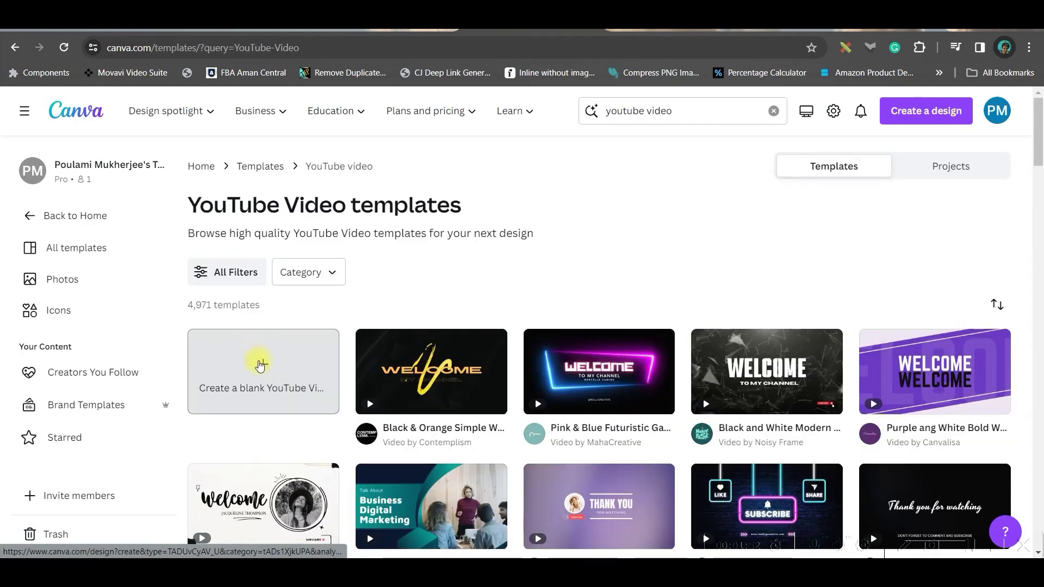
left_click(260, 364)
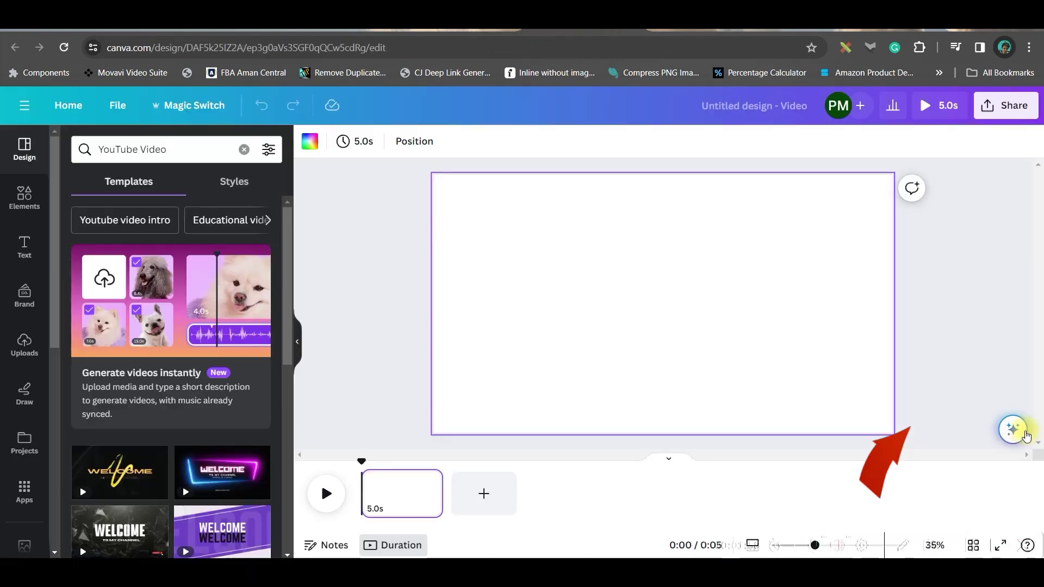
left_click(1014, 431)
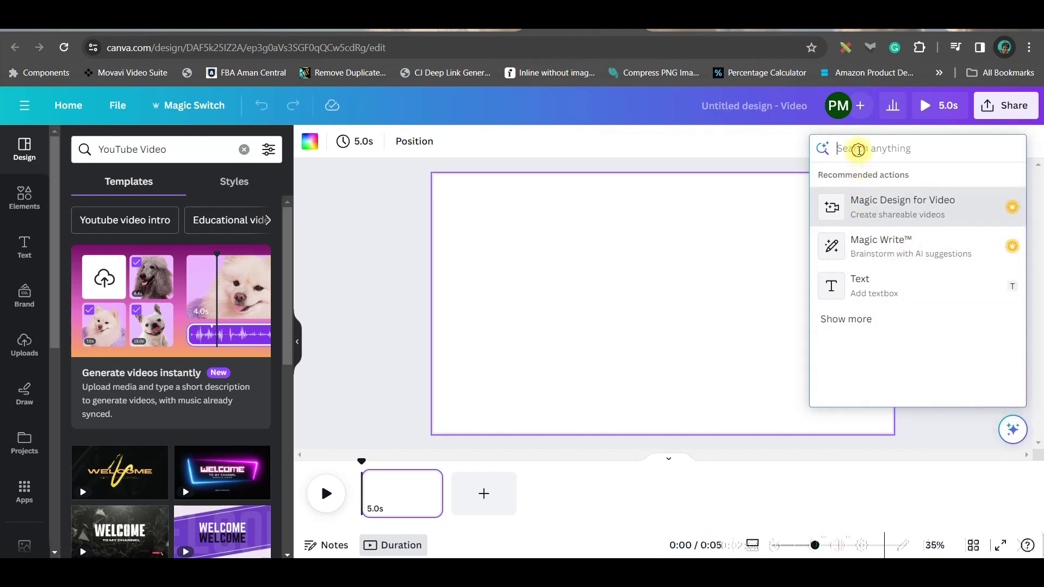
left_click(870, 244)
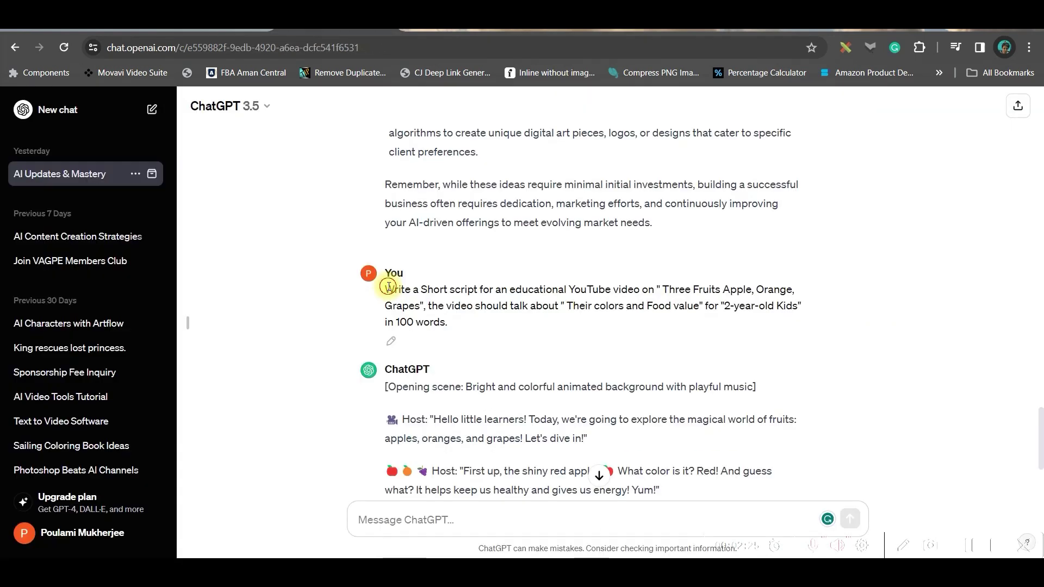
Generate the fruit script in Magic Write from the pasted prompt and enlarge it to fill the page
left_click_drag(388, 287, 451, 328)
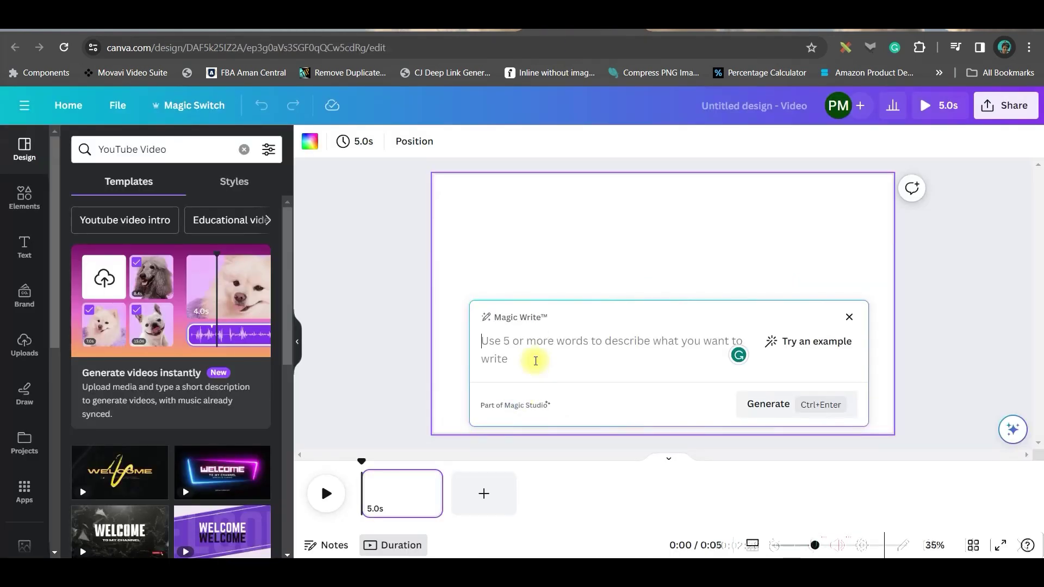
type("Write a Short script for an educational YouTube video on \" Three Fruits Apple, Orange, Grapes\", the video should talk about \" Their colors and Food value\" for \"2-year-old Kids\" in 100 words.")
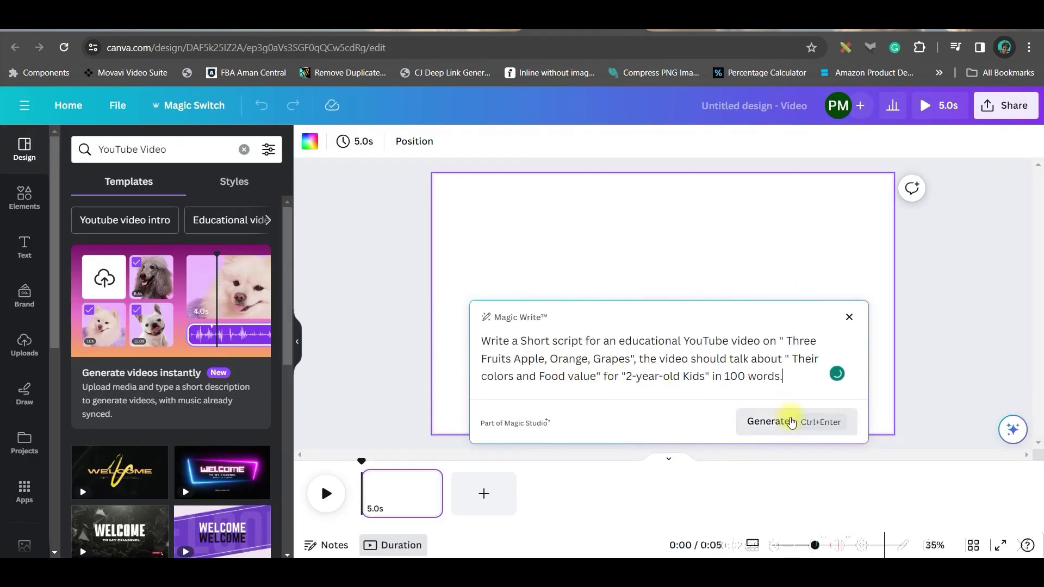
left_click(768, 422)
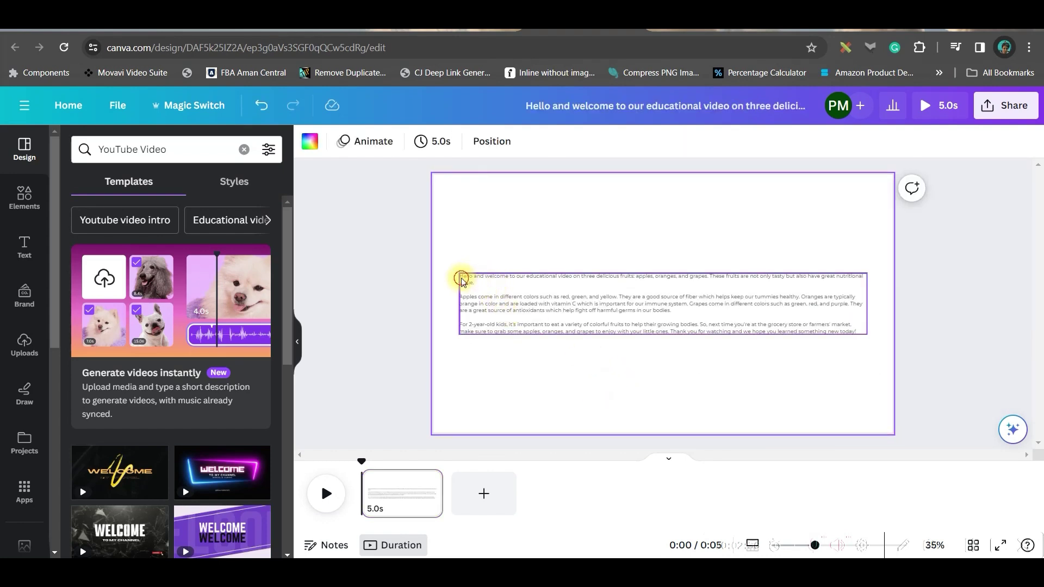
left_click(463, 280)
left_click_drag(461, 277, 445, 261)
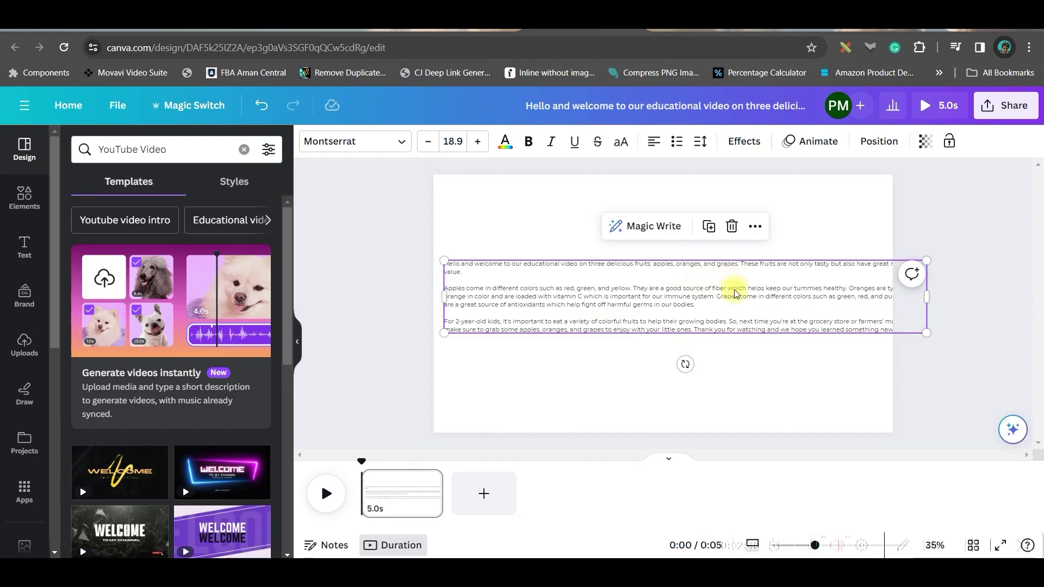
double_click(742, 265)
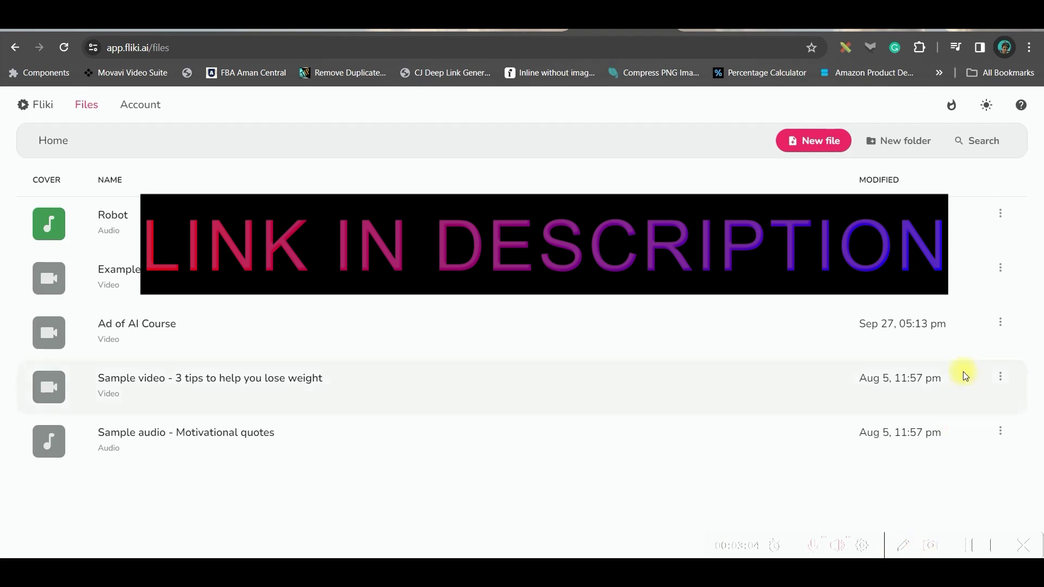
Create a new audio-only Fliki file from an empty file with United States dialect
left_click(811, 141)
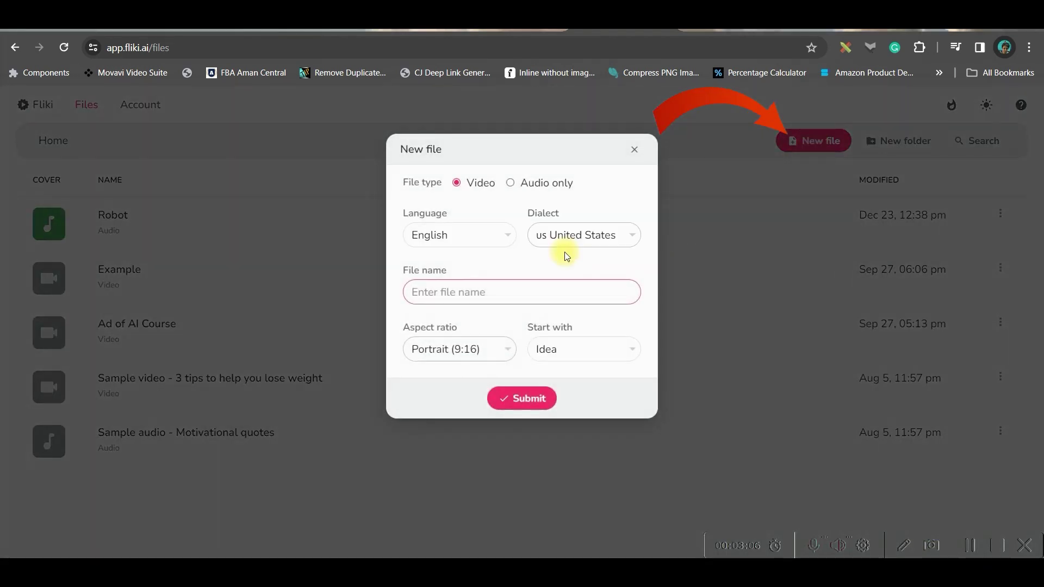
left_click(534, 181)
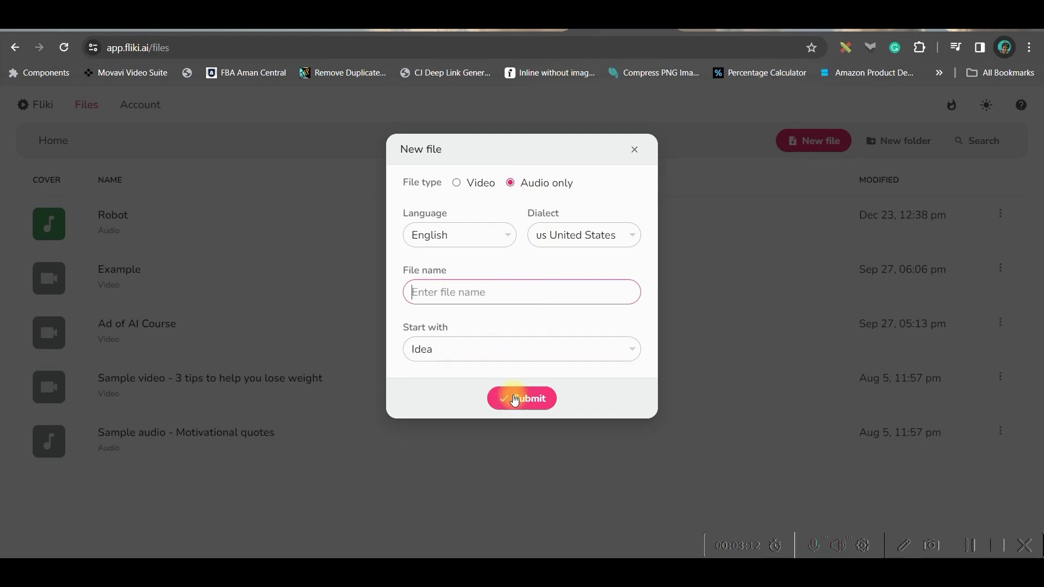
left_click(519, 356)
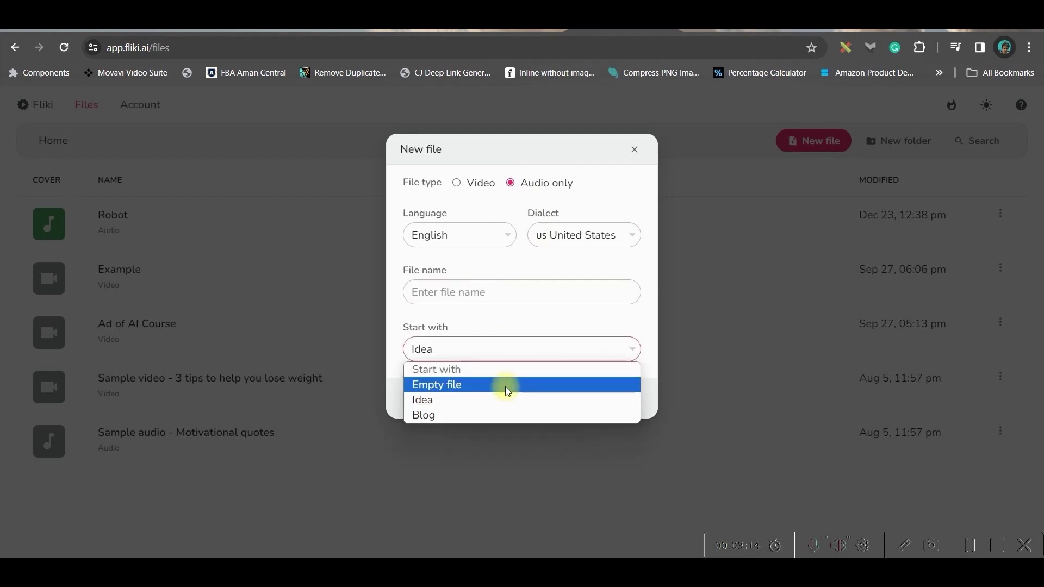
left_click(505, 385)
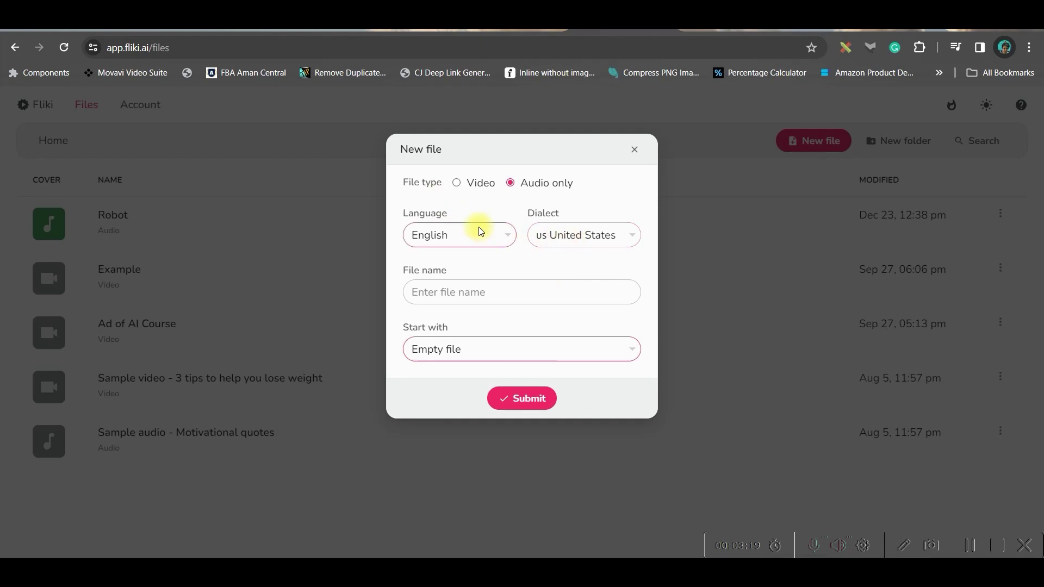
left_click(600, 234)
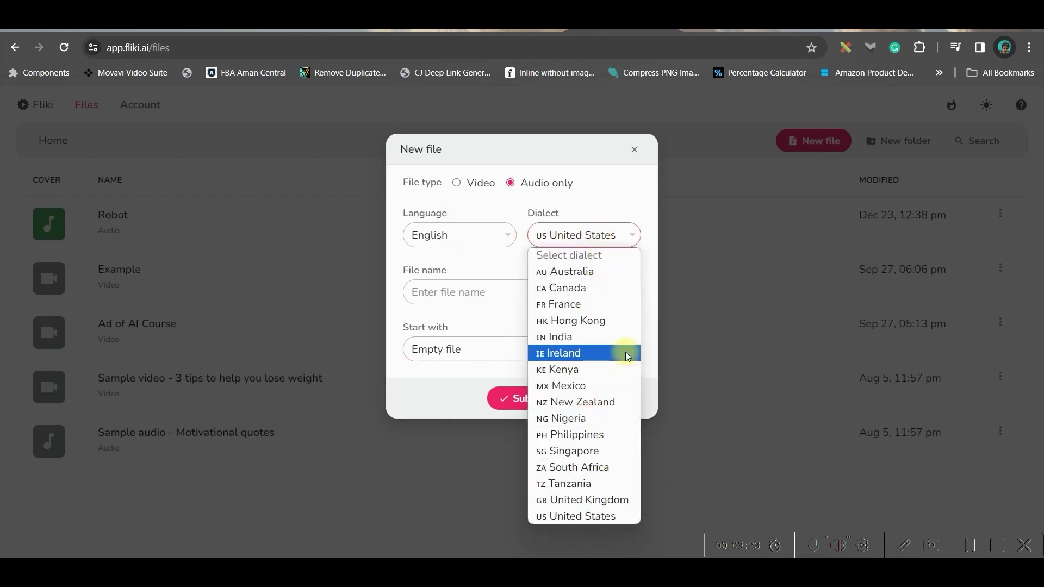
left_click(518, 397)
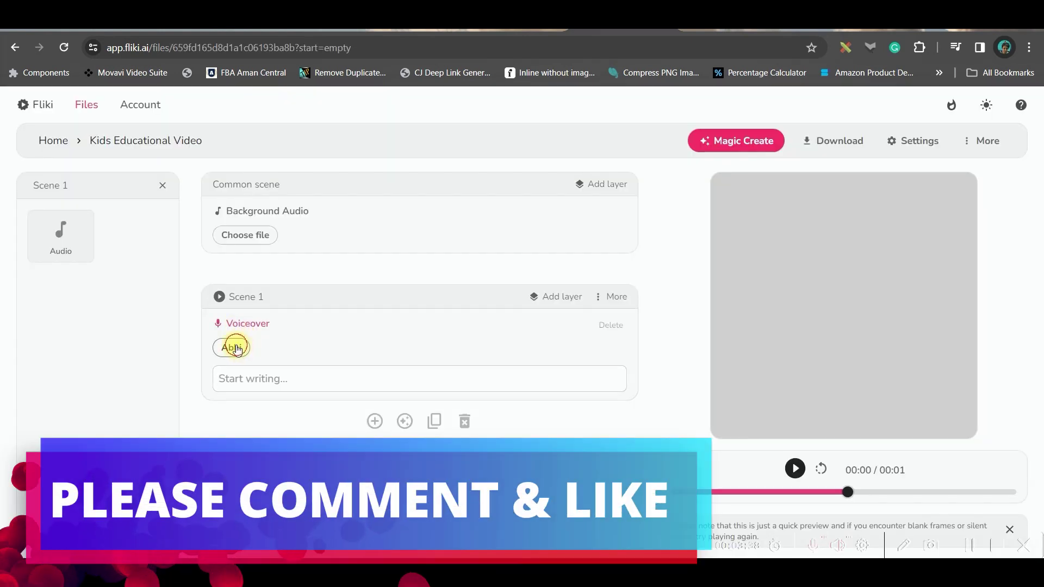
Choose the Diarmid voice and download the 0:52 voiceover audio
left_click(234, 348)
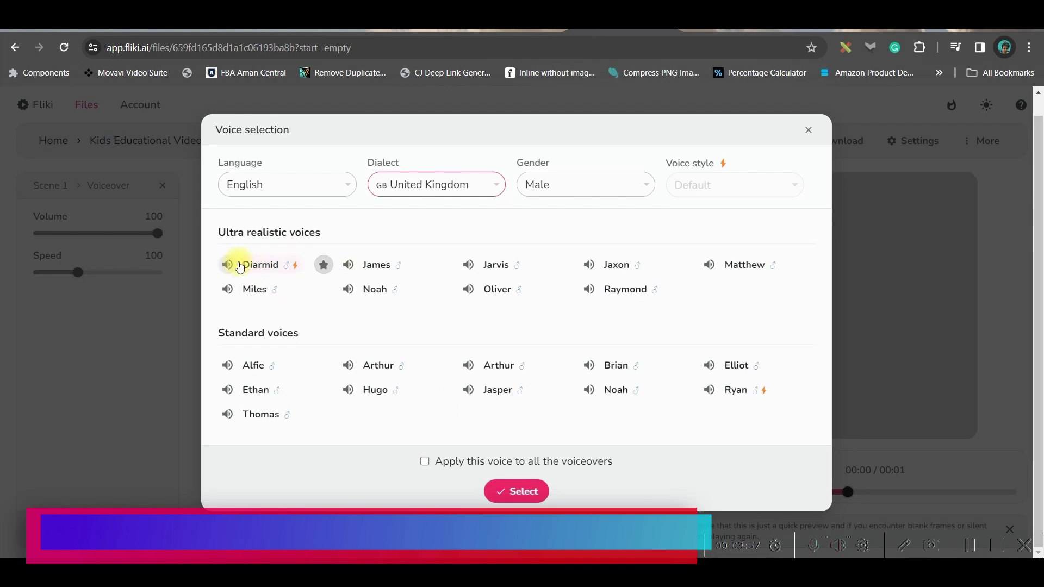
left_click(229, 267)
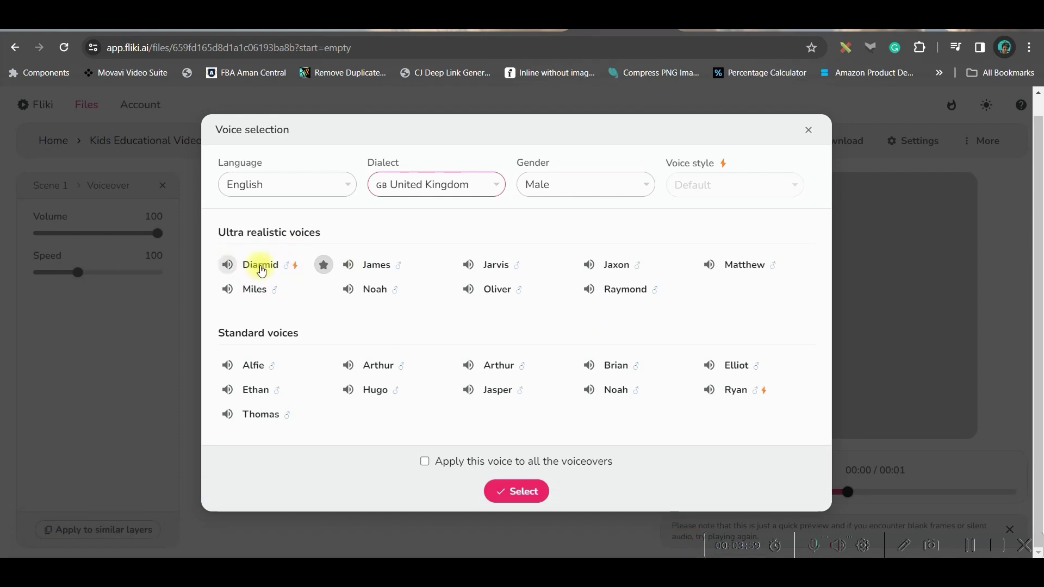
left_click(280, 271)
left_click(517, 491)
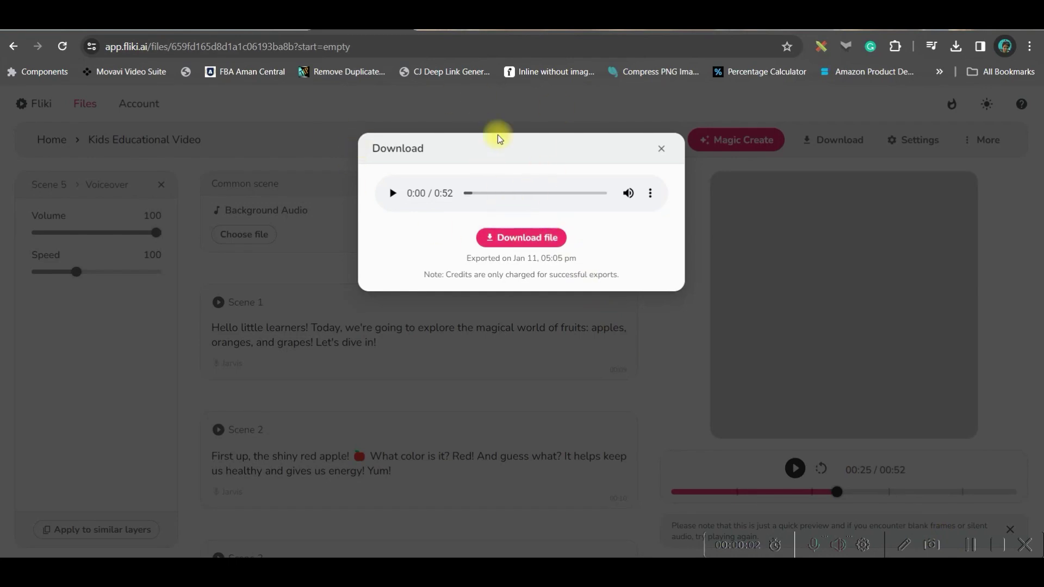
left_click(523, 239)
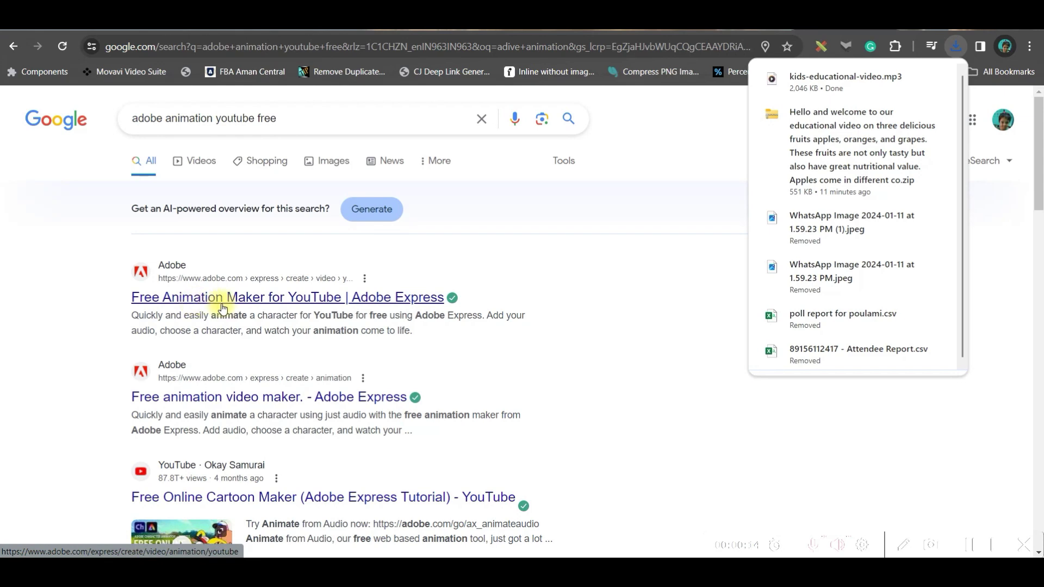
Go from the Adobe Express YouTube animation page to its Animate from audio tool
left_click(271, 300)
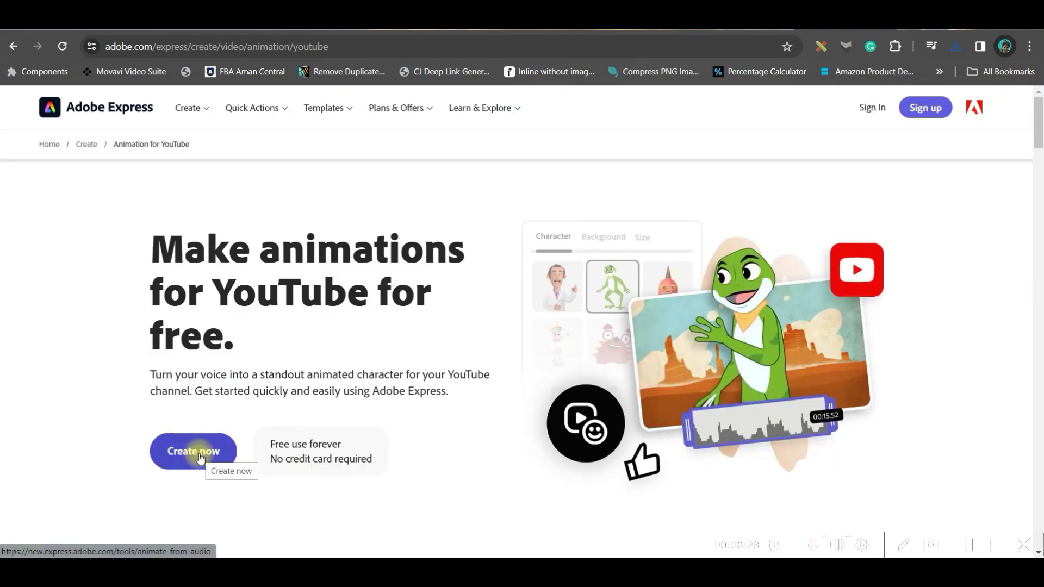
left_click(201, 458)
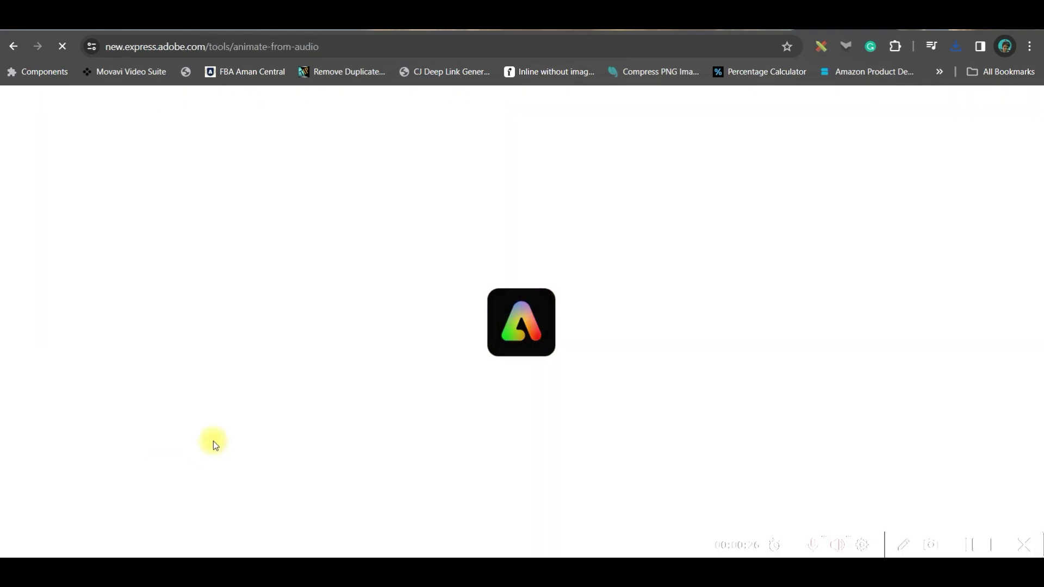
Filter characters to Creatures and replace the penguin with the Stardust unicorn
scroll(865, 414, "down", 5)
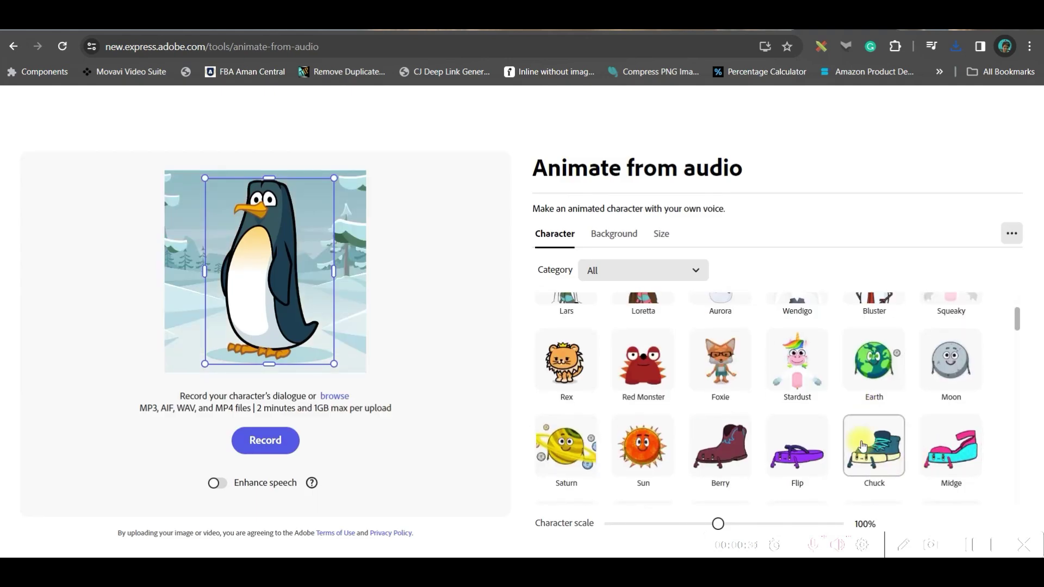
scroll(900, 454, "down", 2)
scroll(895, 443, "down", 2)
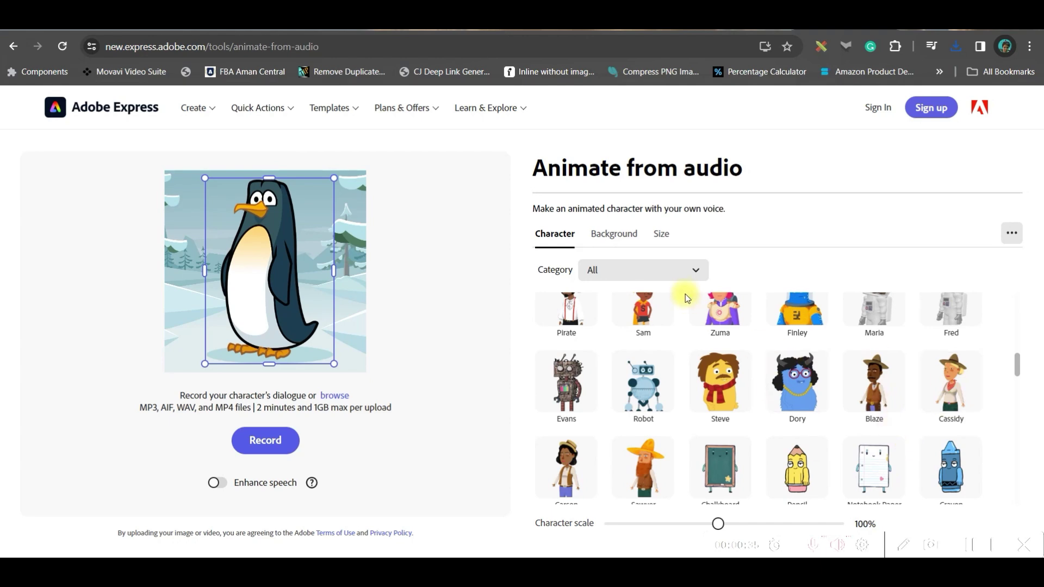
left_click(685, 272)
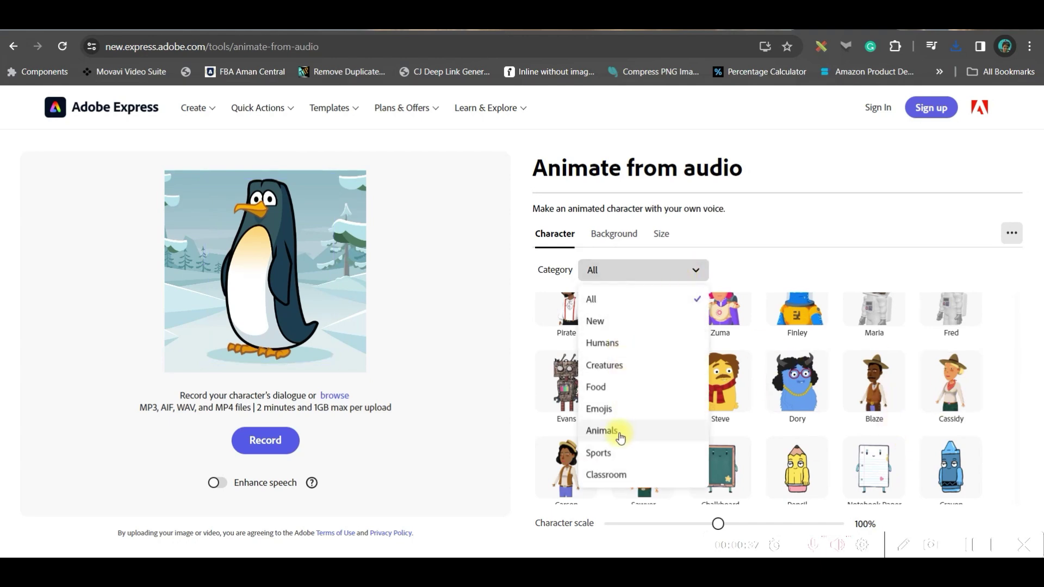
left_click(627, 370)
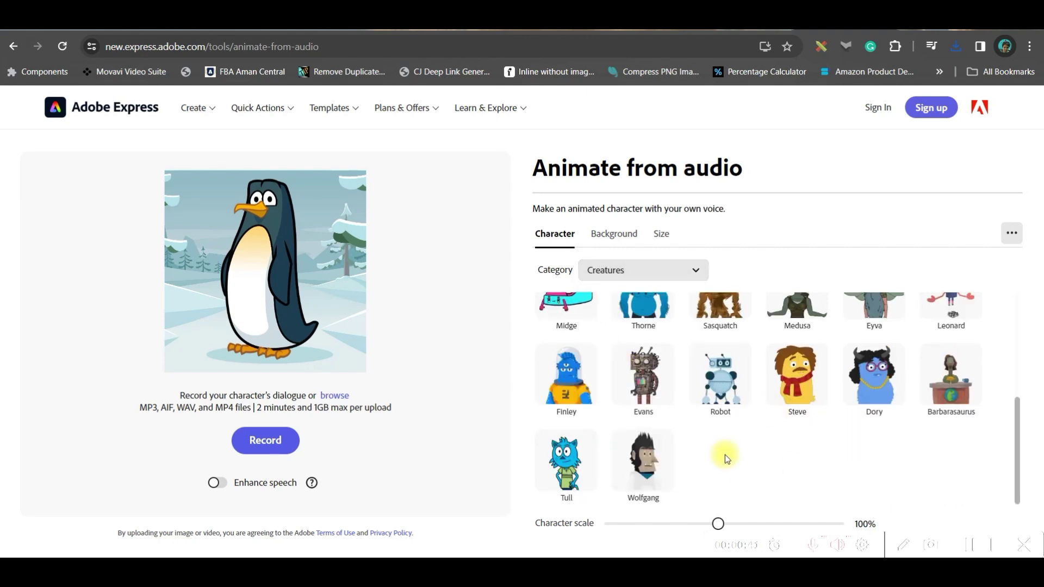
scroll(727, 458, "up", 4)
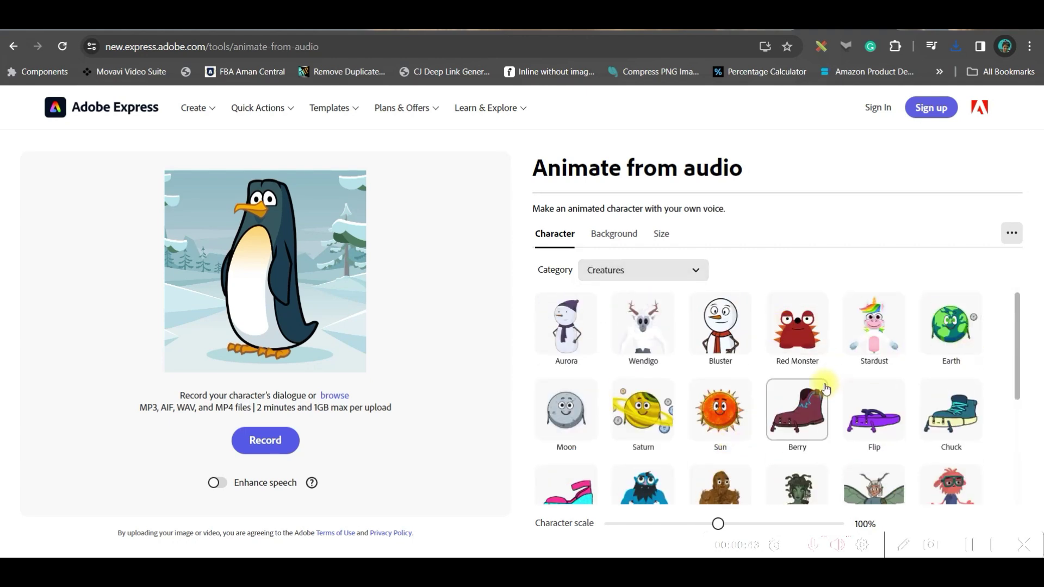
left_click(812, 449)
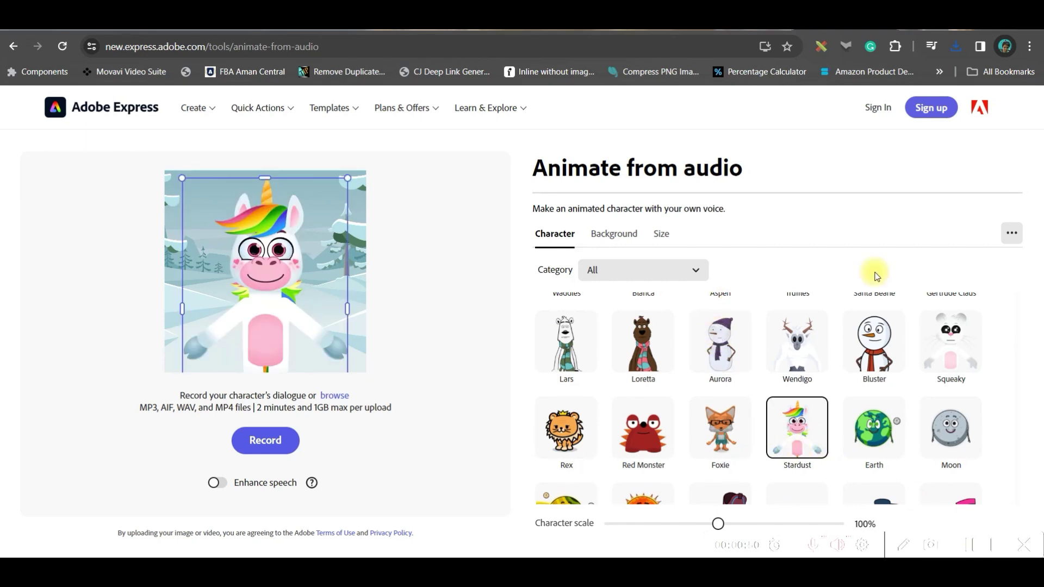
Set the video to the 1.97:1 landscape size and browse the background scenes
left_click(660, 236)
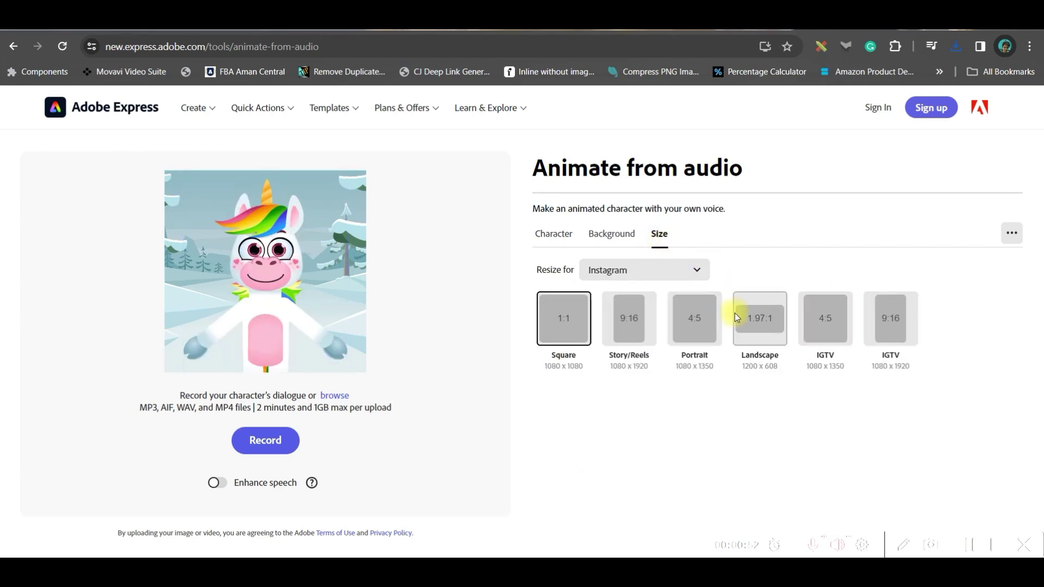
left_click(627, 330)
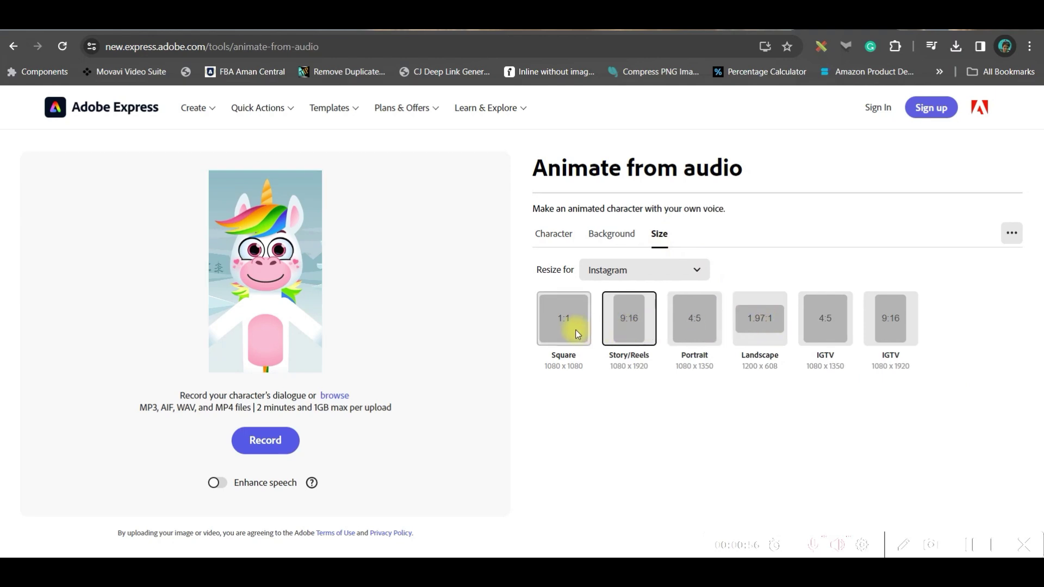
left_click(759, 326)
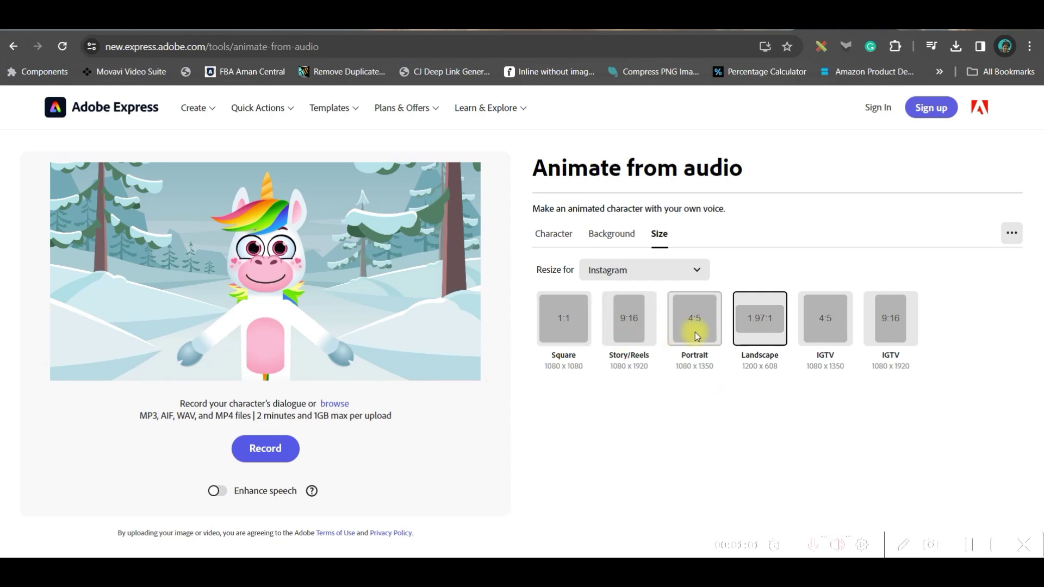
left_click(625, 307)
left_click(623, 246)
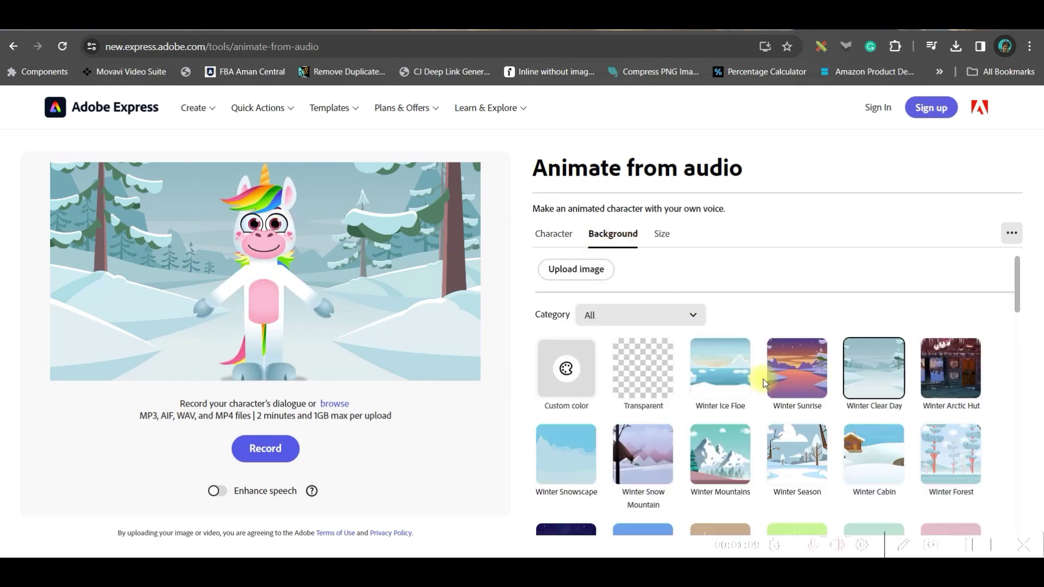
scroll(776, 388, "down", 6)
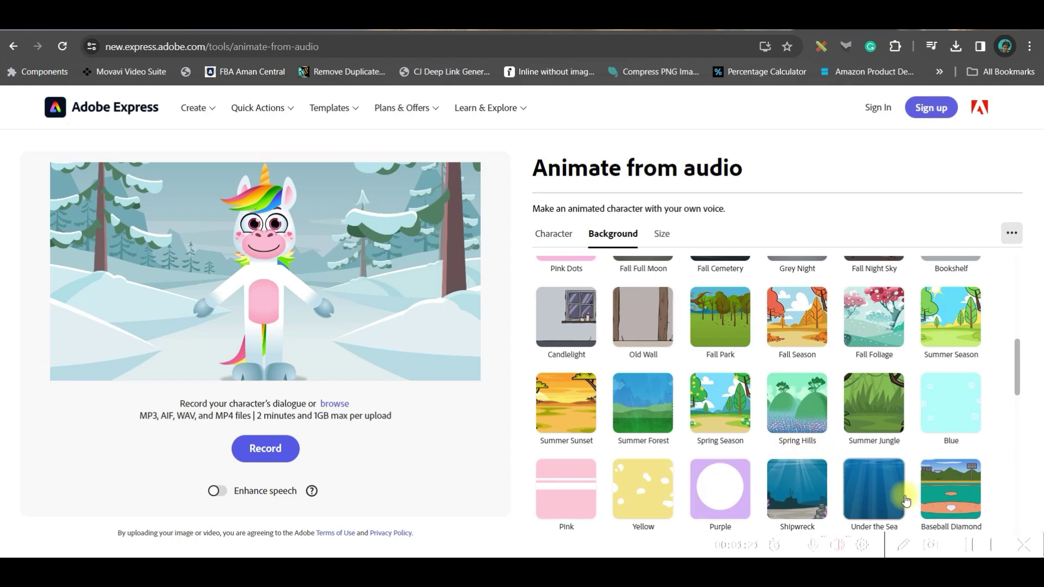
Set Fall Park as the background and dismiss the microphone permission prompt and error
scroll(761, 435, "up", 1)
left_click(720, 385)
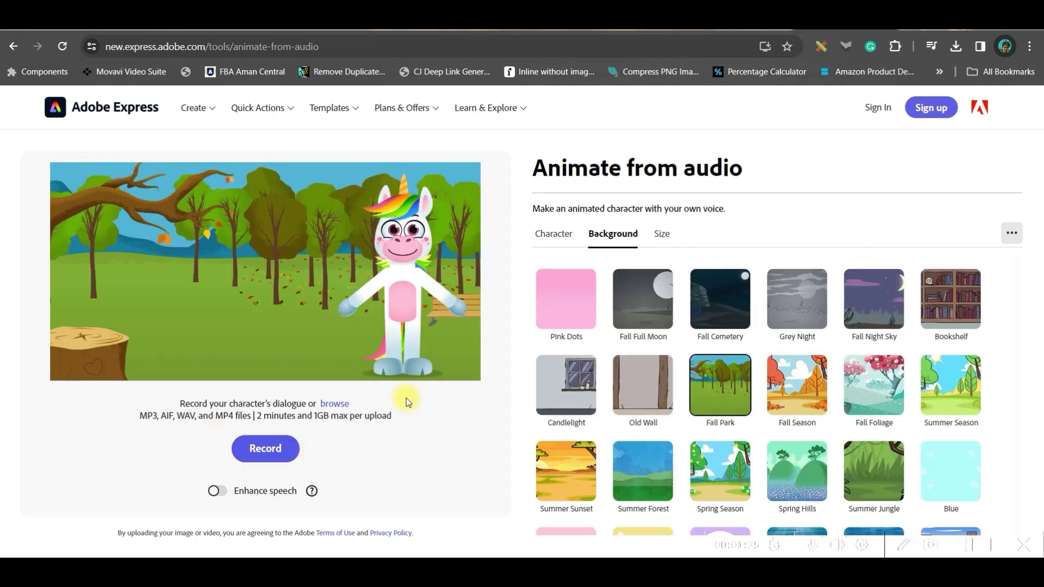
left_click(263, 448)
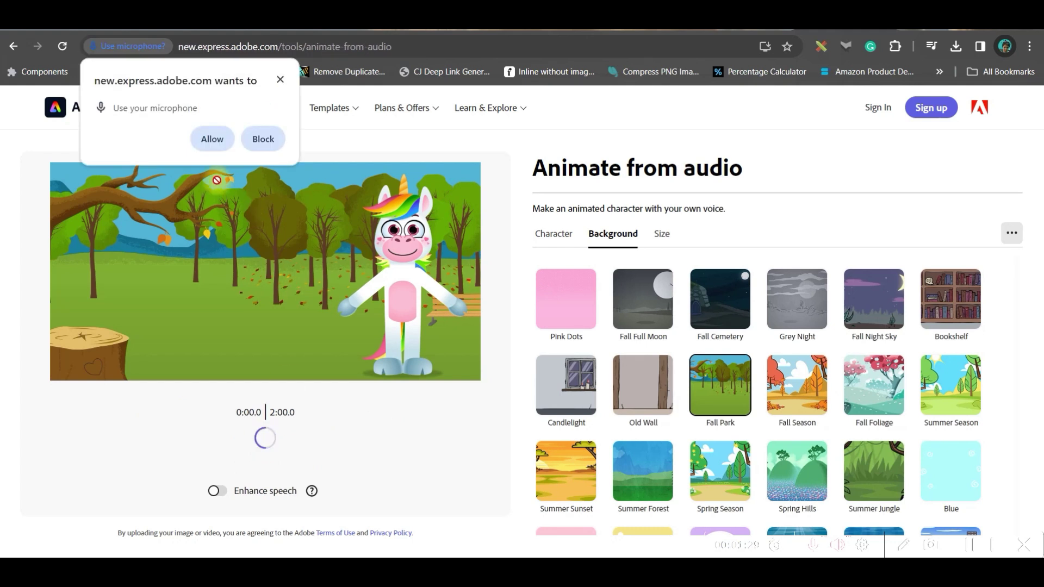
left_click(281, 82)
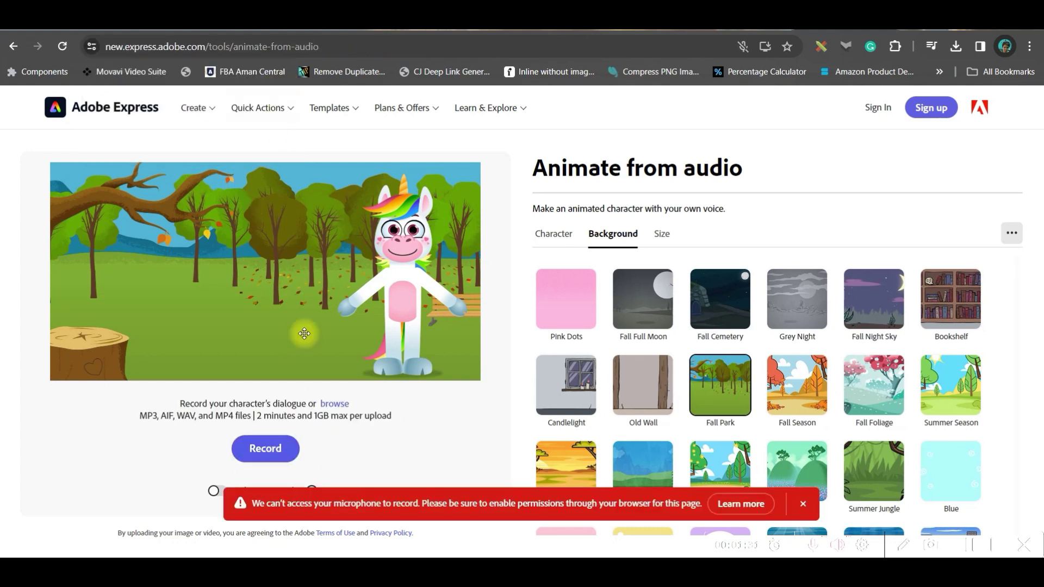
left_click(803, 503)
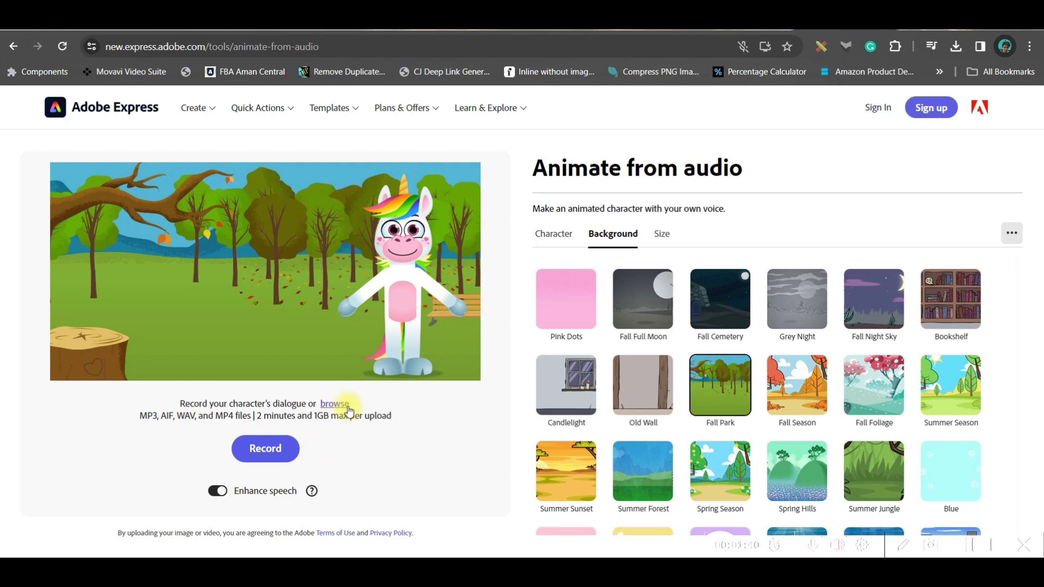
Upload kids-educational-video.mp3 from drive E: and download the 52.3s unicorn animation
left_click(346, 408)
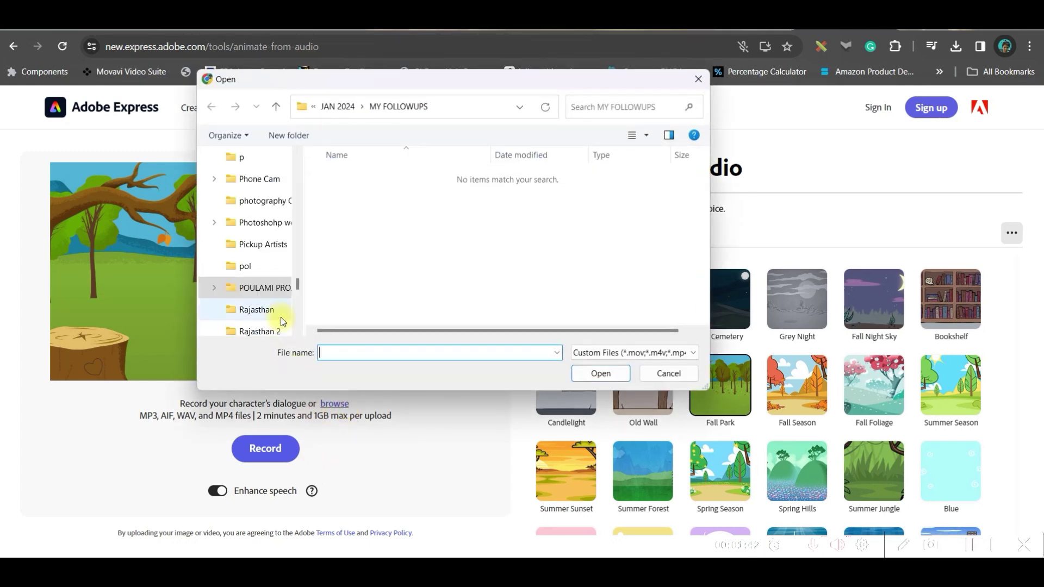
left_click_drag(296, 279, 298, 137)
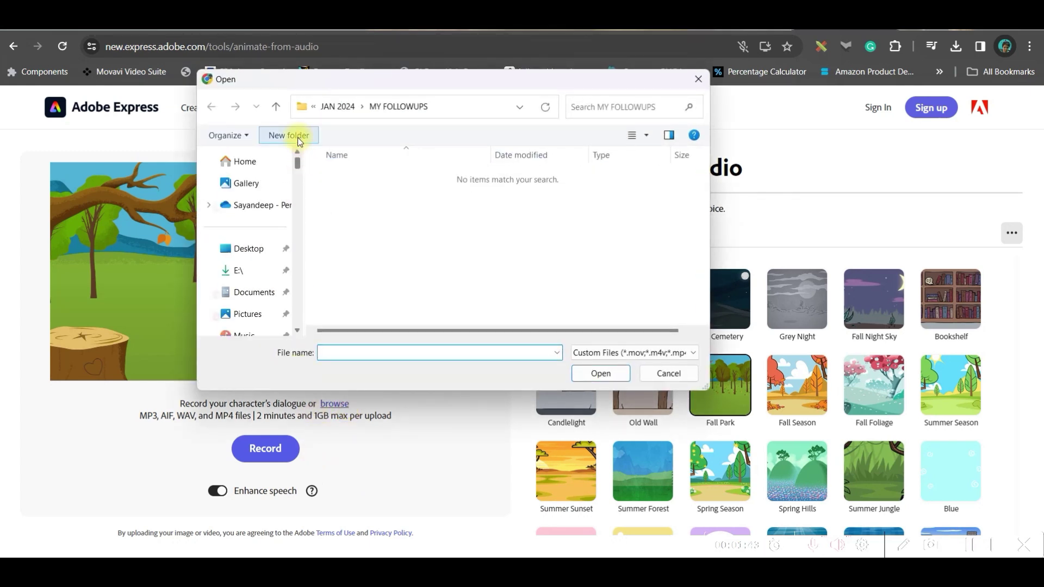
left_click(255, 264)
left_click(350, 209)
left_click(602, 374)
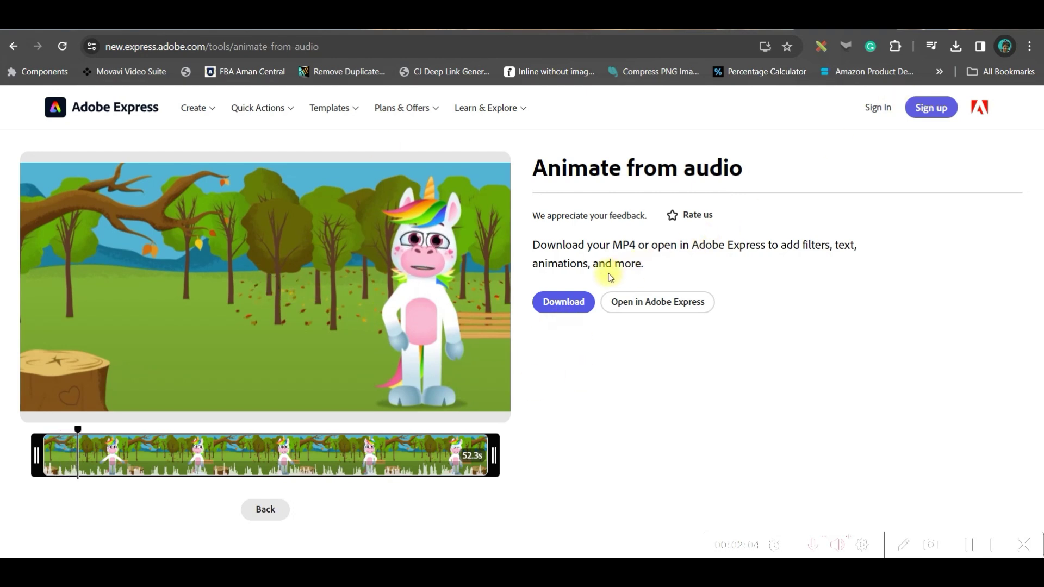
left_click(563, 300)
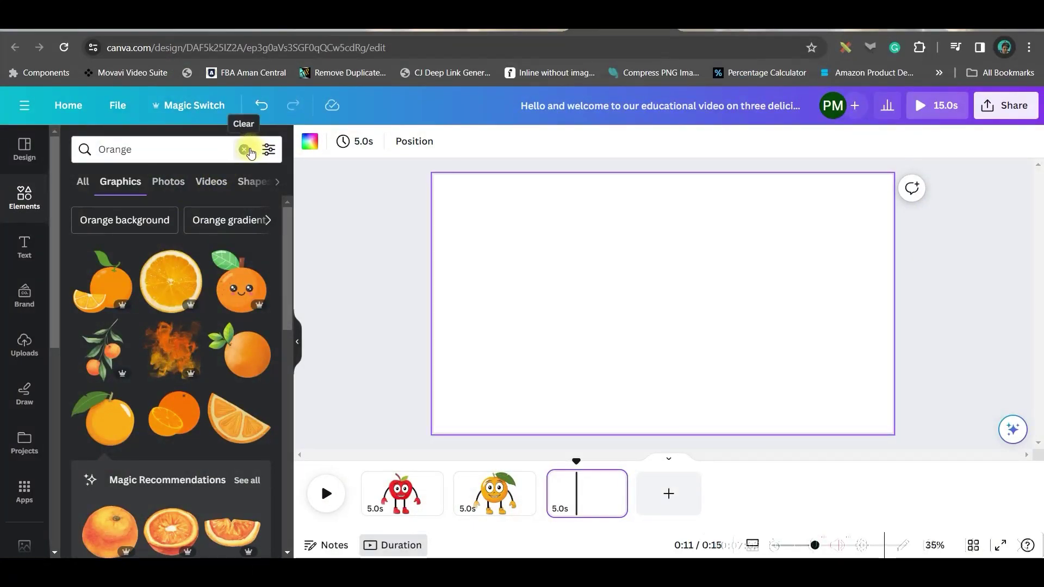
Search Elements for 'Appel', add the red apple graphic, and enlarge it near the page centre
left_click(247, 151)
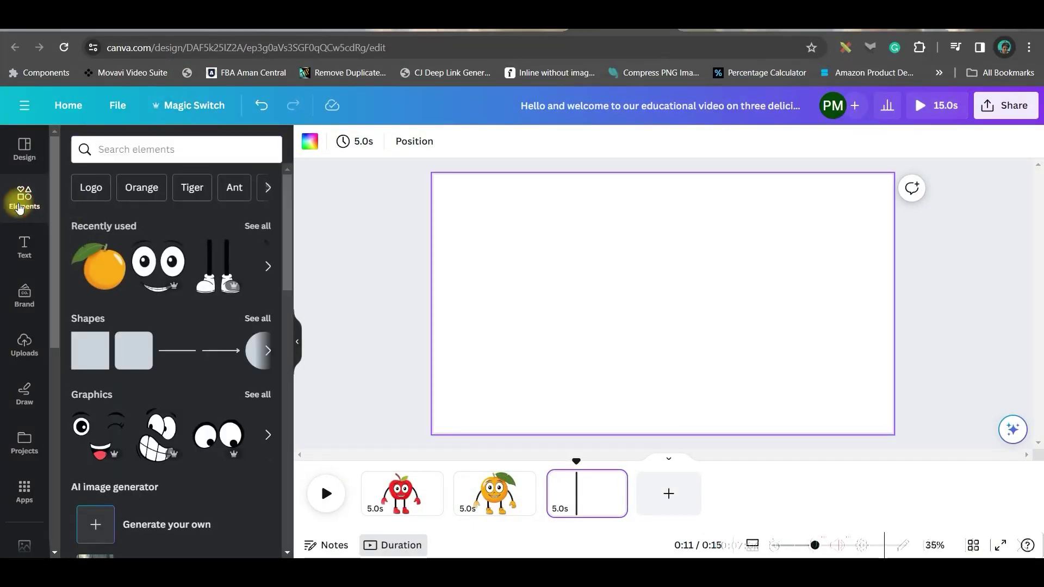
left_click(176, 148)
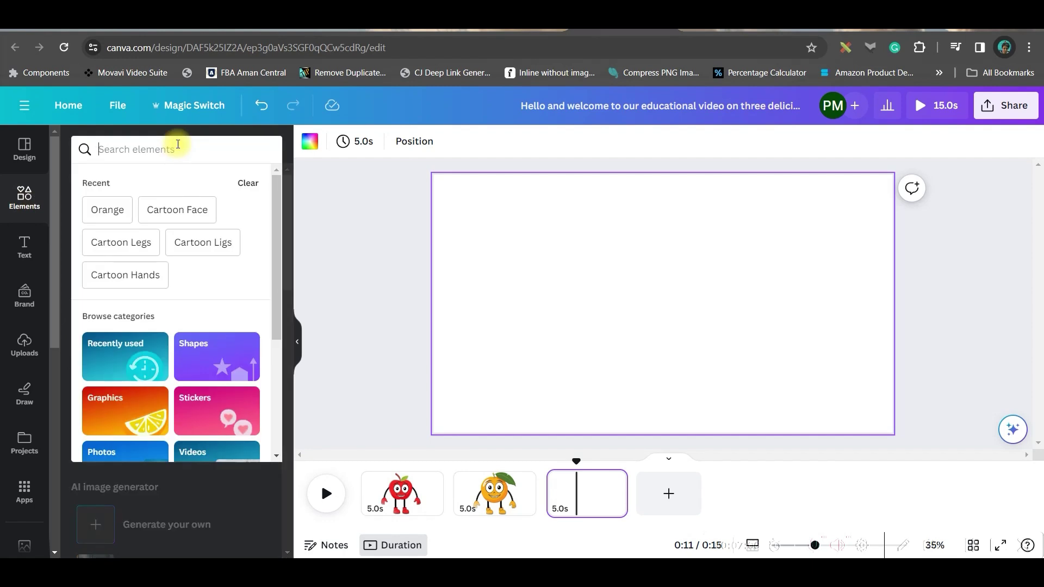
type("Appe")
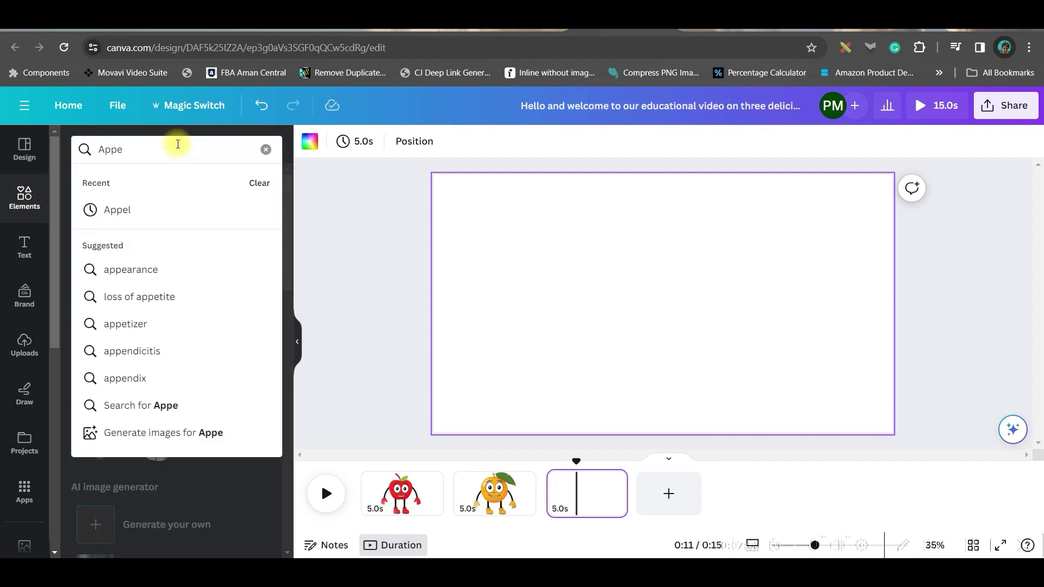
type("l")
key("Return")
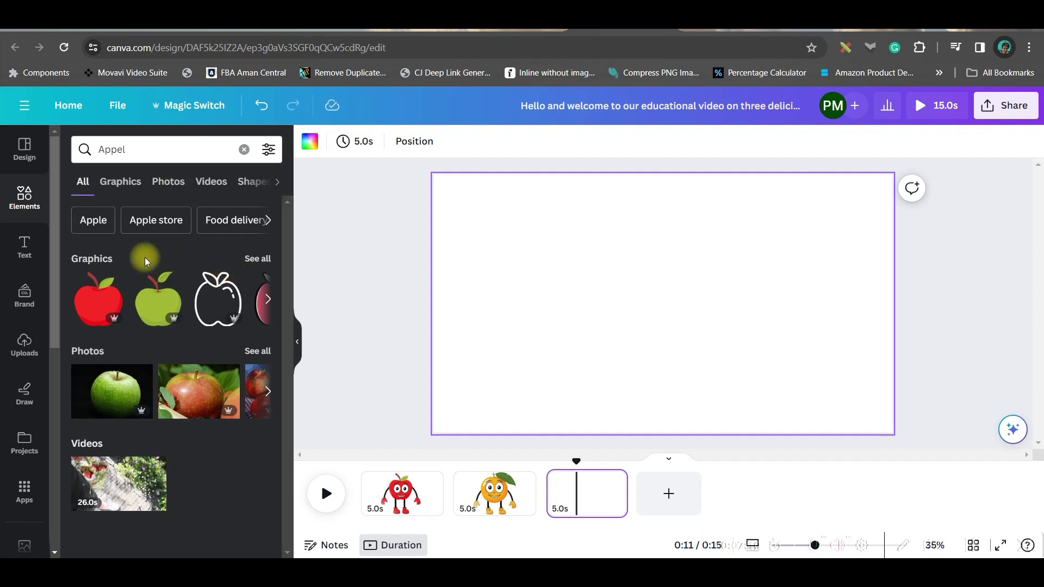
left_click(120, 182)
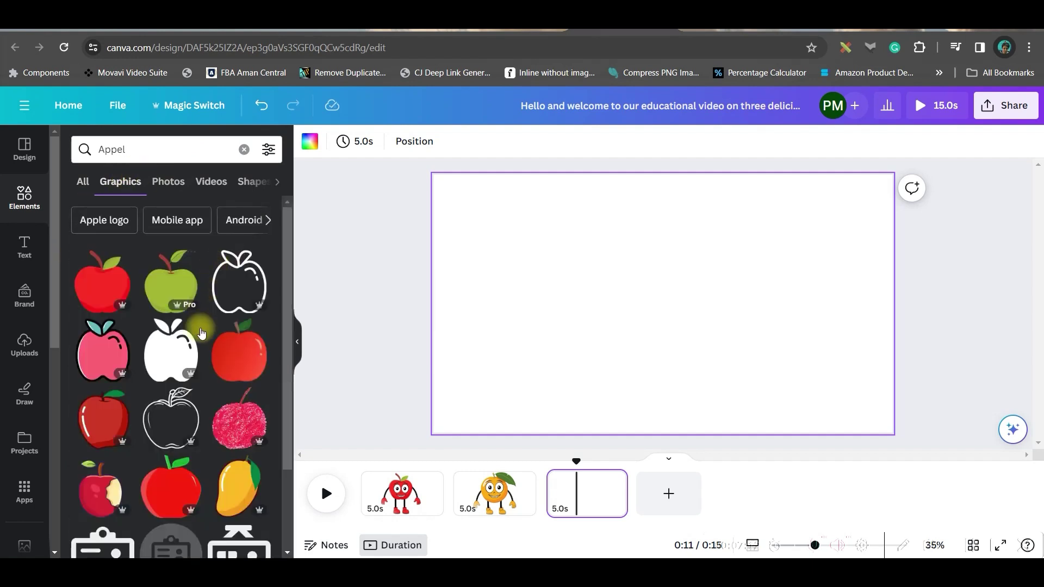
scroll(177, 385, "down", 1)
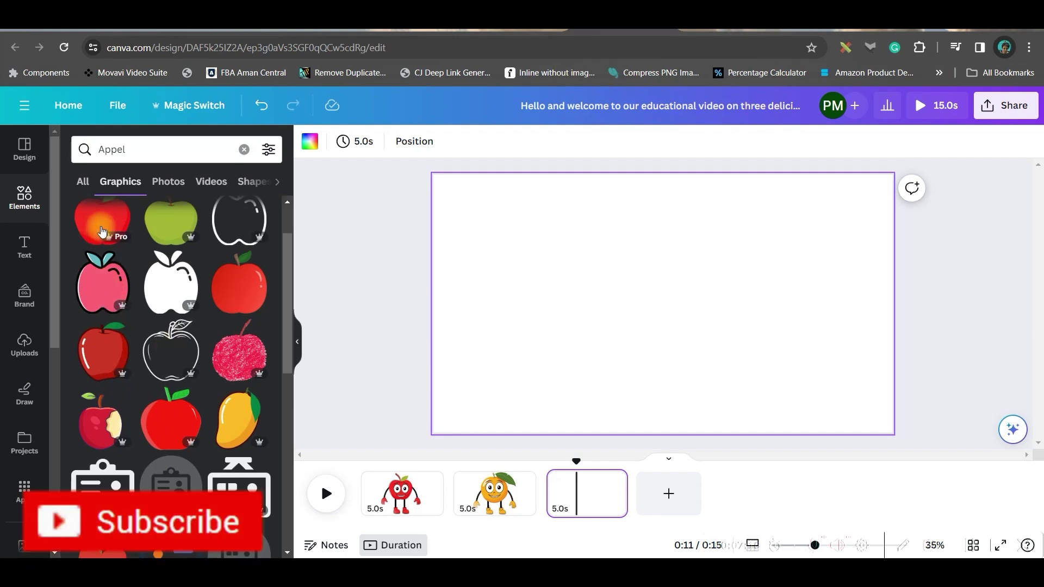
left_click(102, 230)
left_click_drag(731, 224, 764, 208)
left_click_drag(722, 296, 709, 282)
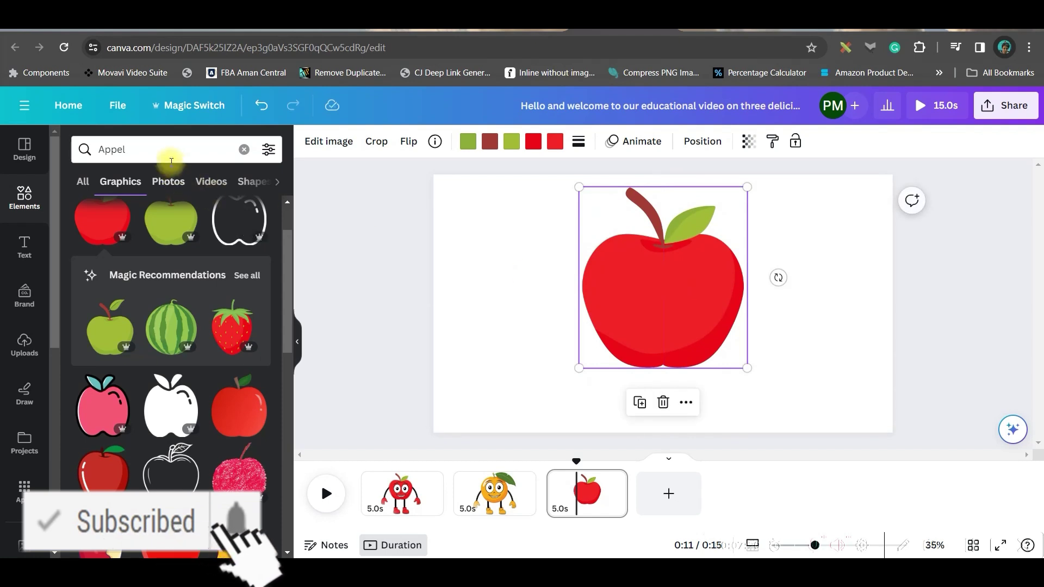
Add a cartoon hand at the apple's lower right, colour its glove apple red, and send it behind
left_click(244, 149)
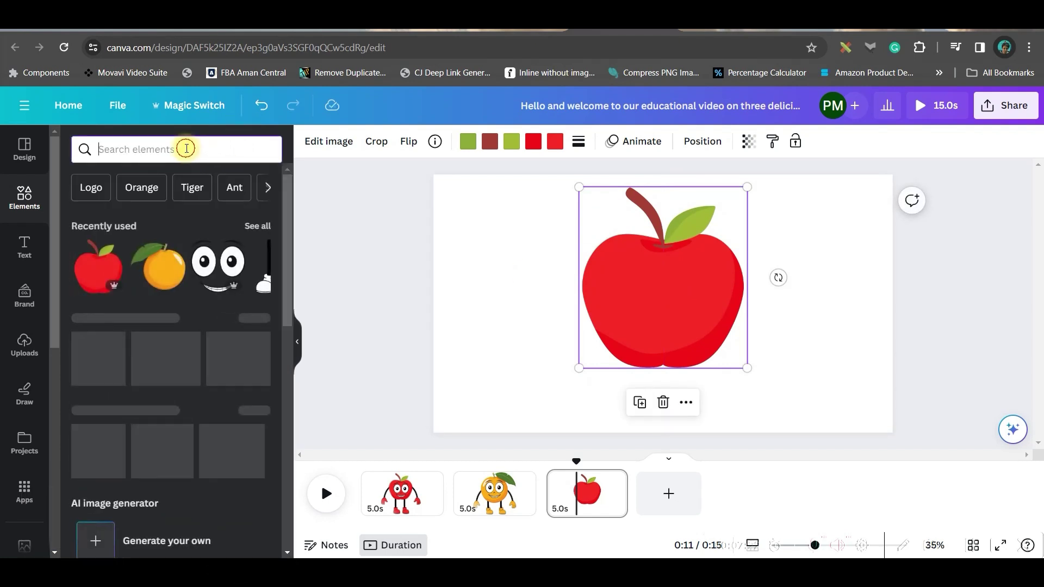
left_click(187, 149)
type("Cartoon Han")
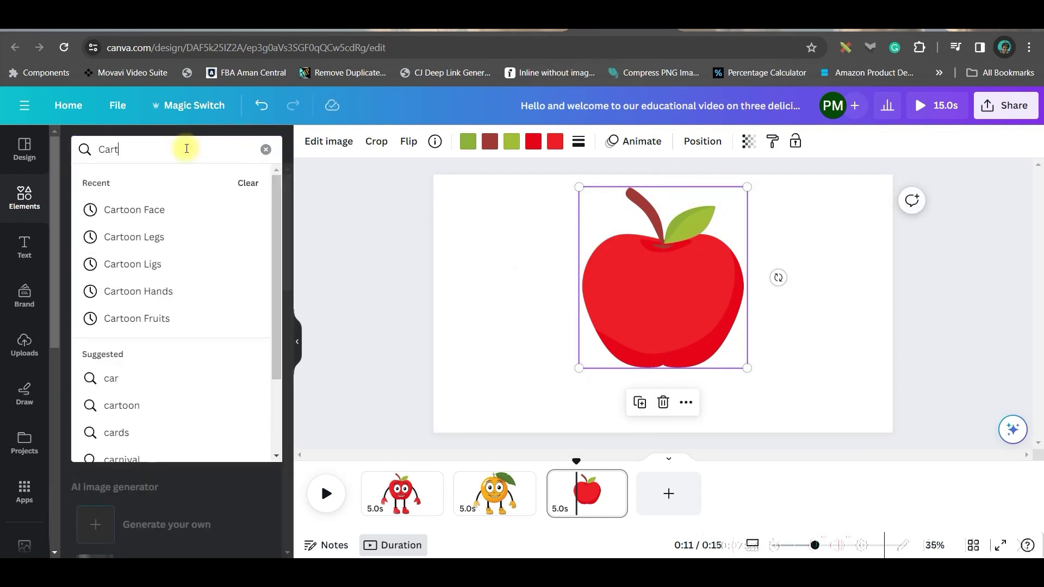
left_click(257, 272)
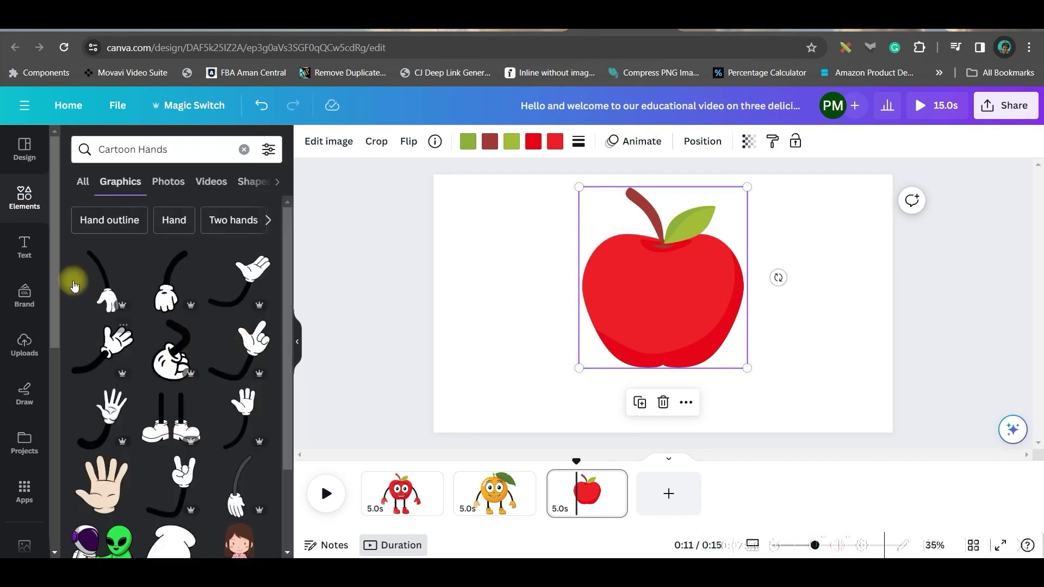
left_click(103, 286)
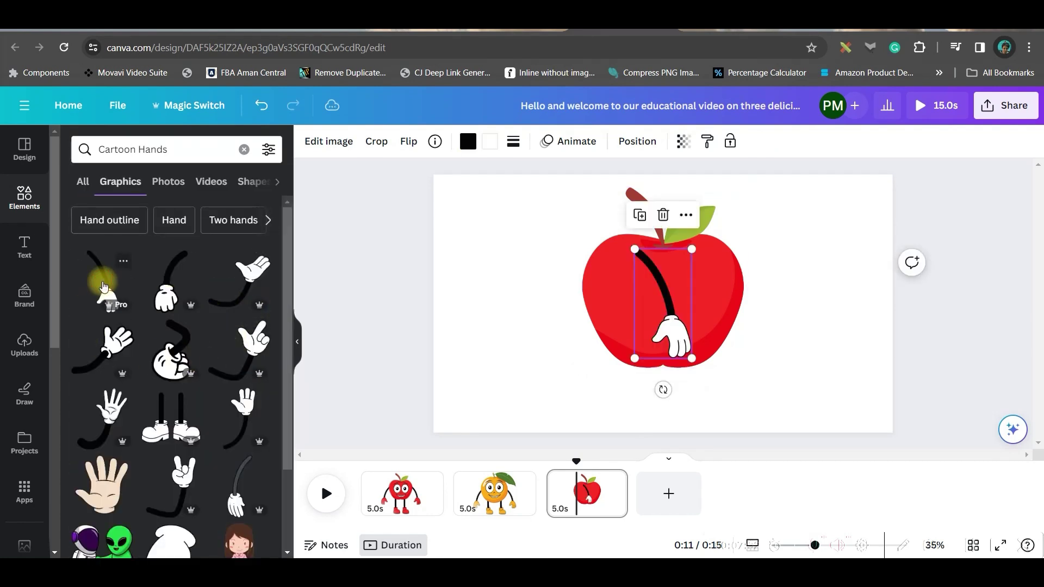
left_click_drag(677, 344, 771, 363)
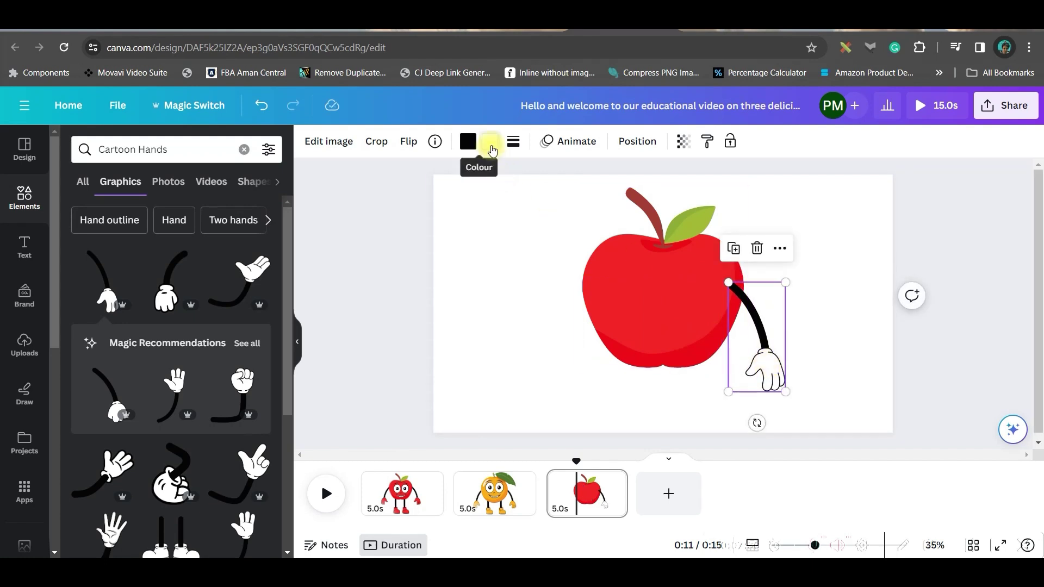
left_click(491, 146)
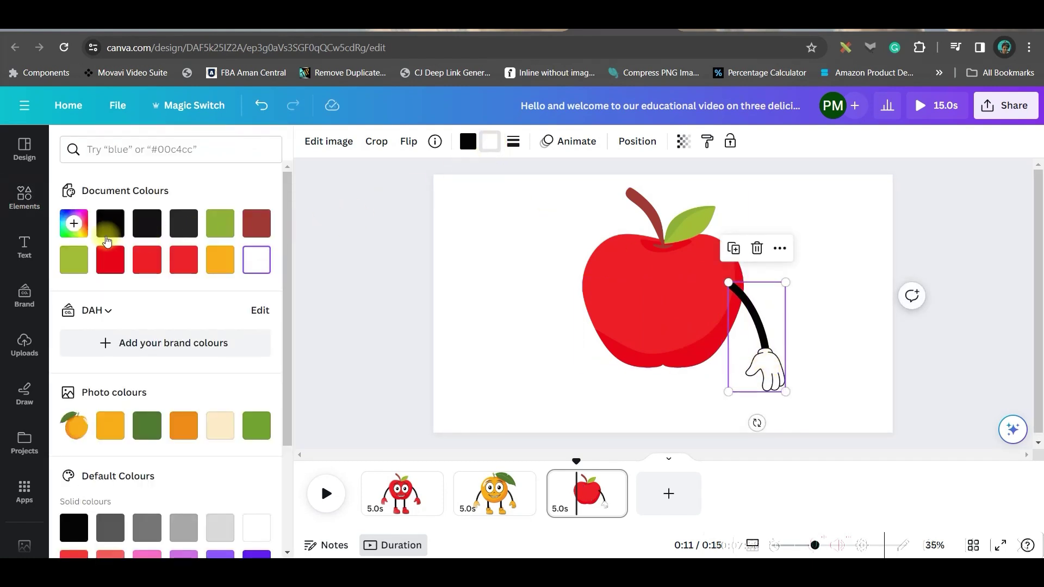
left_click(73, 224)
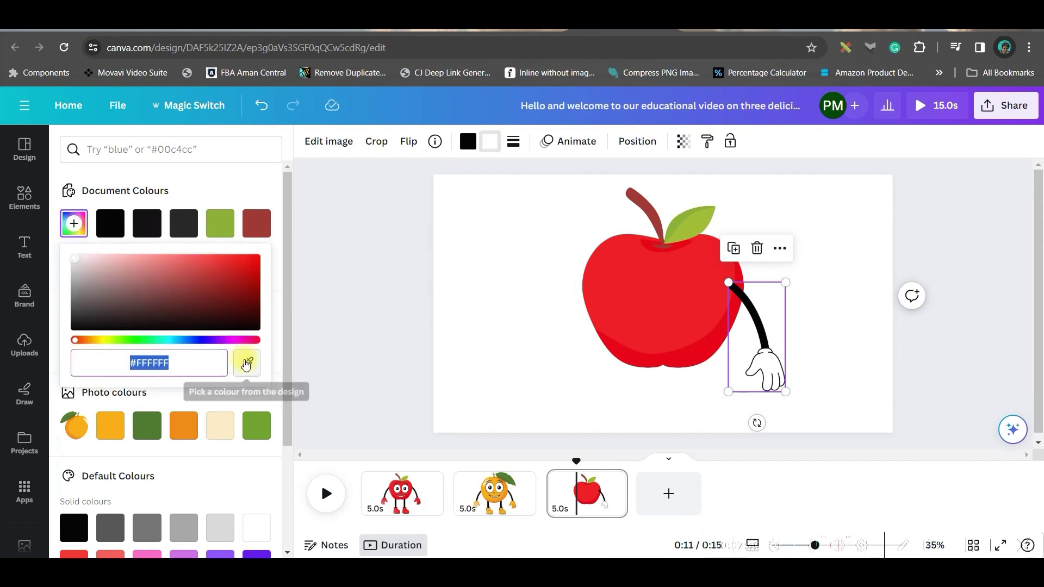
left_click(247, 363)
left_click(664, 299)
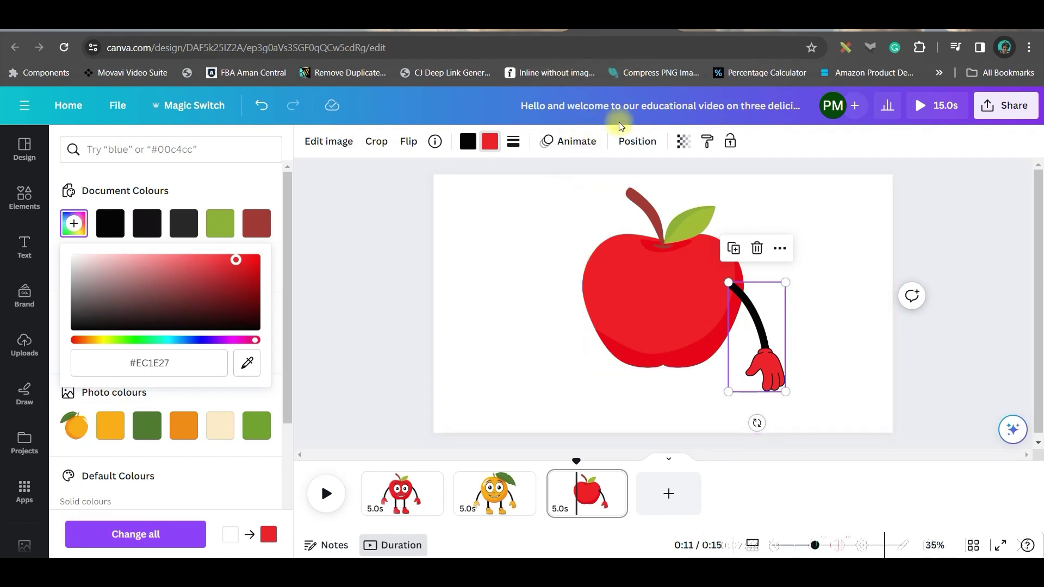
left_click(635, 142)
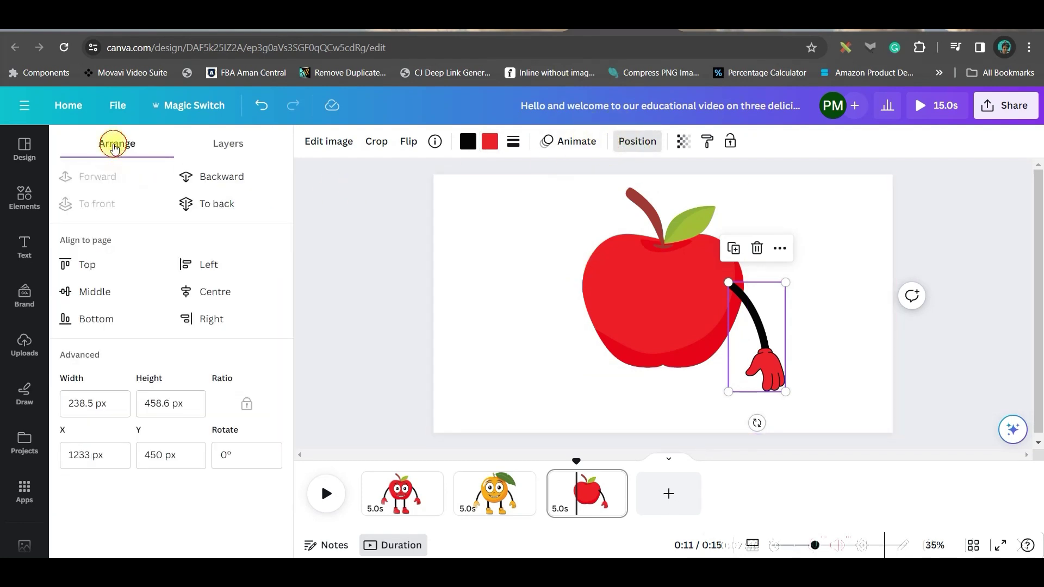
left_click(209, 175)
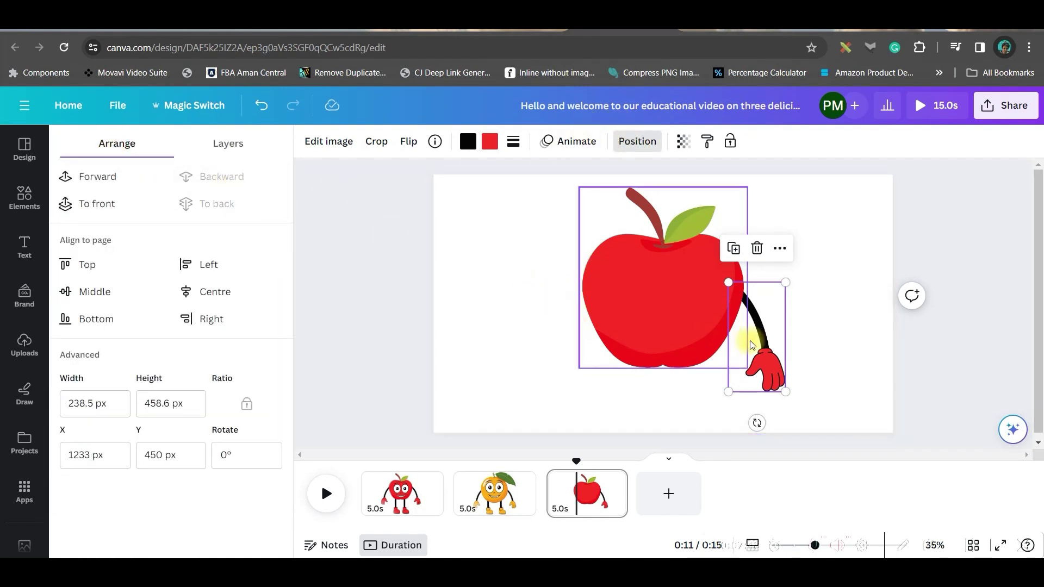
Duplicate the arm, flip it horizontally onto the apple's left side, and send it behind
left_click(742, 254)
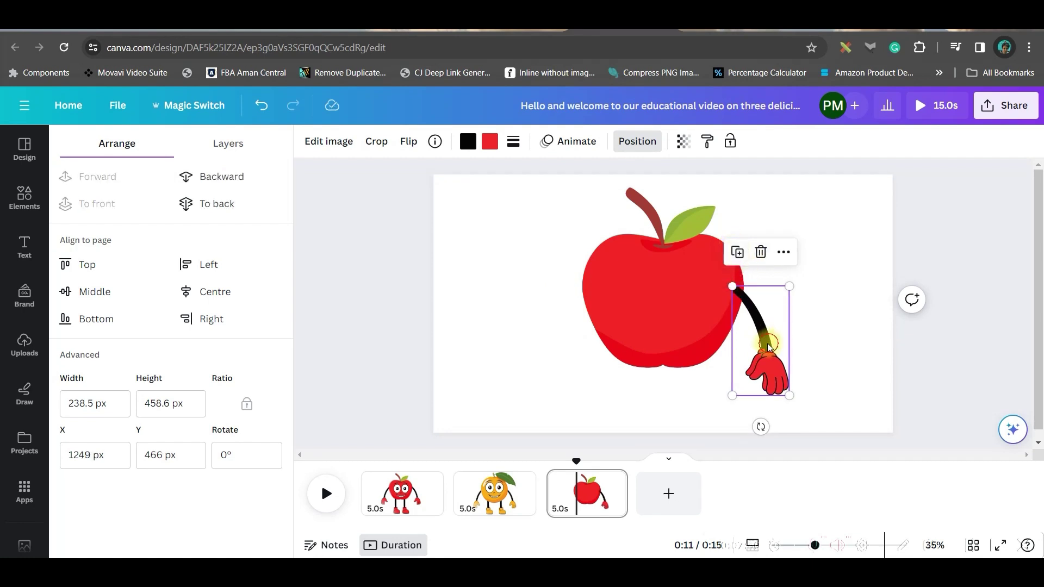
left_click_drag(768, 347, 712, 350)
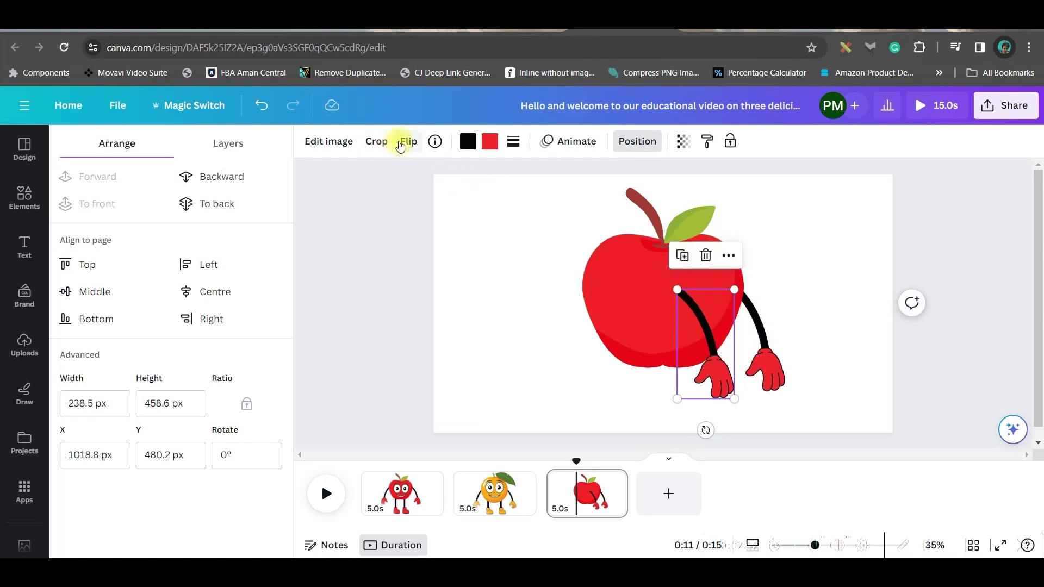
left_click(401, 143)
left_click(477, 177)
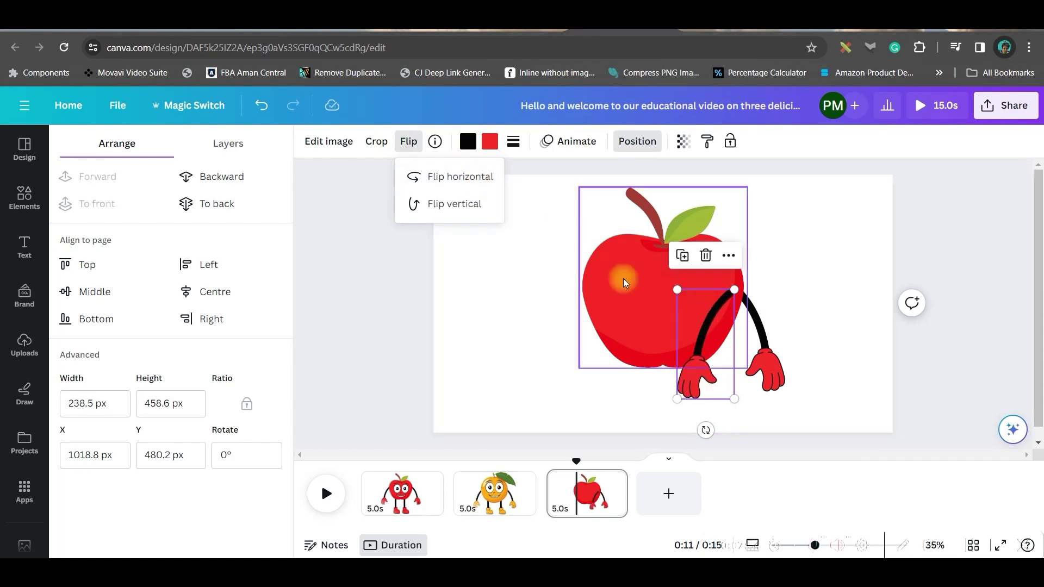
left_click_drag(704, 351, 565, 345)
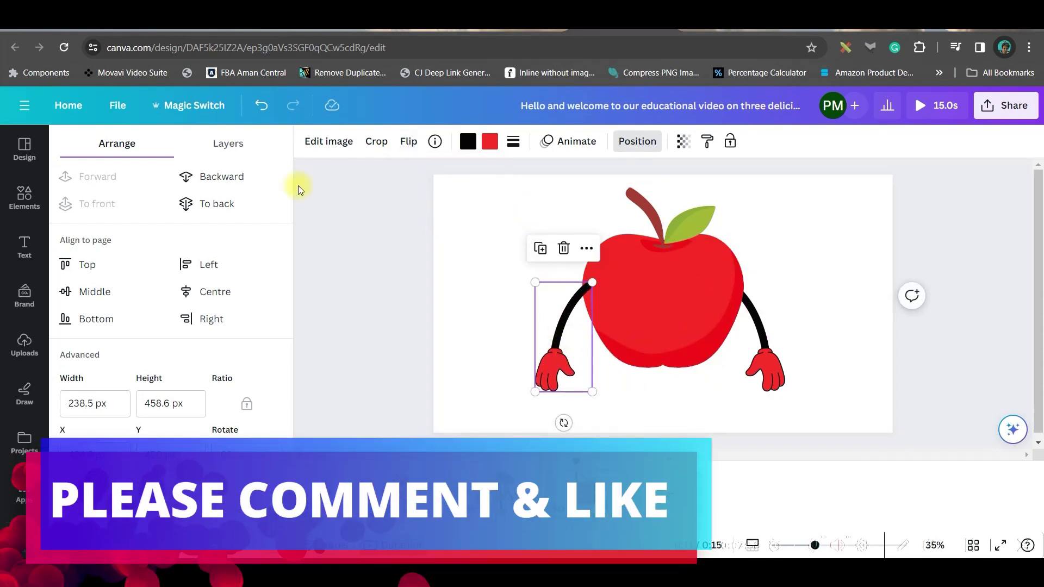
left_click(217, 175)
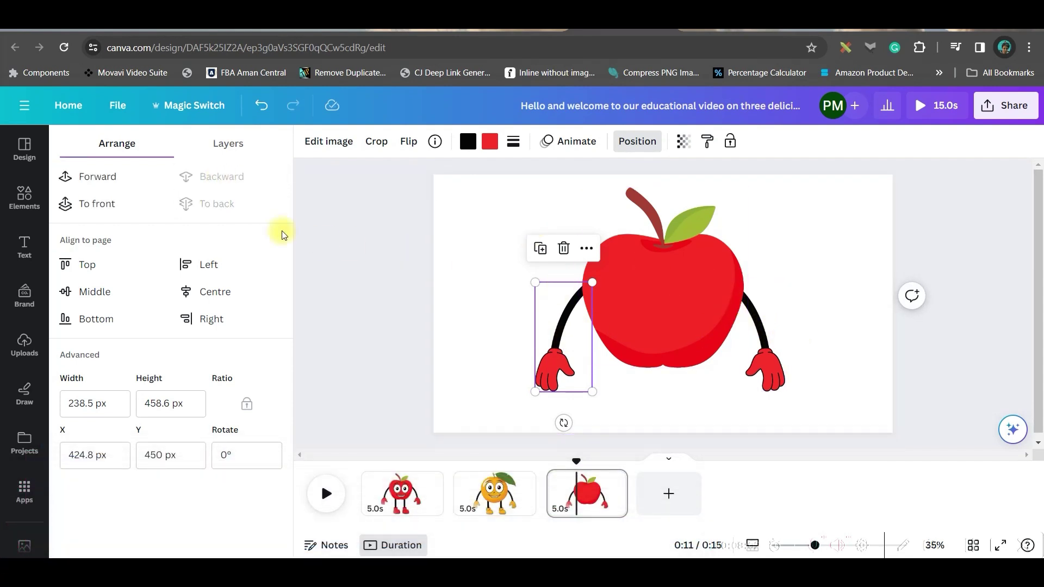
Add a Cartoon Legs graphic and move it to the apple's bottom edge
left_click(24, 197)
left_click(137, 149)
type("Cartoon Legs")
key("Return")
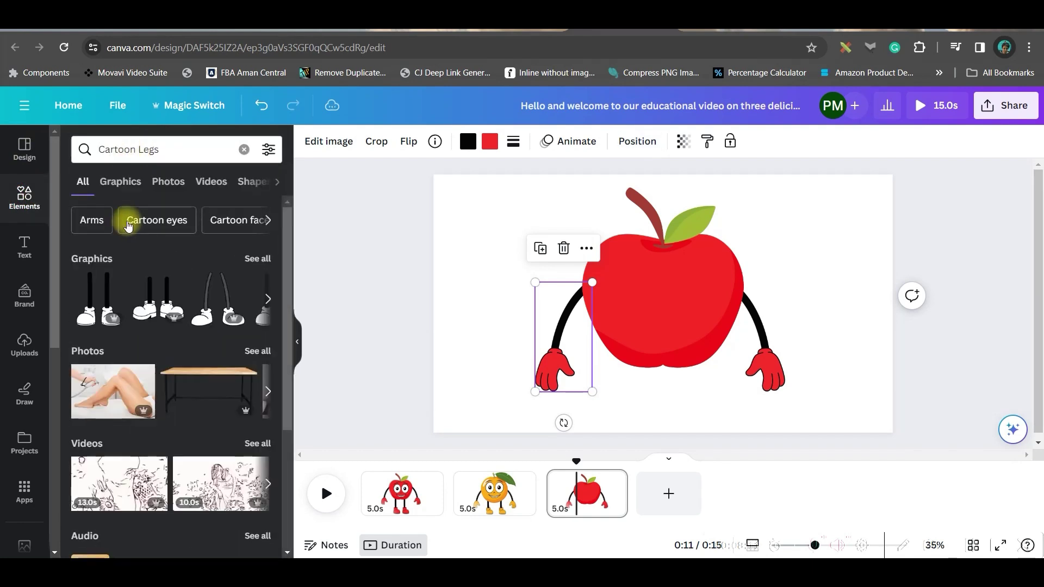
left_click(258, 257)
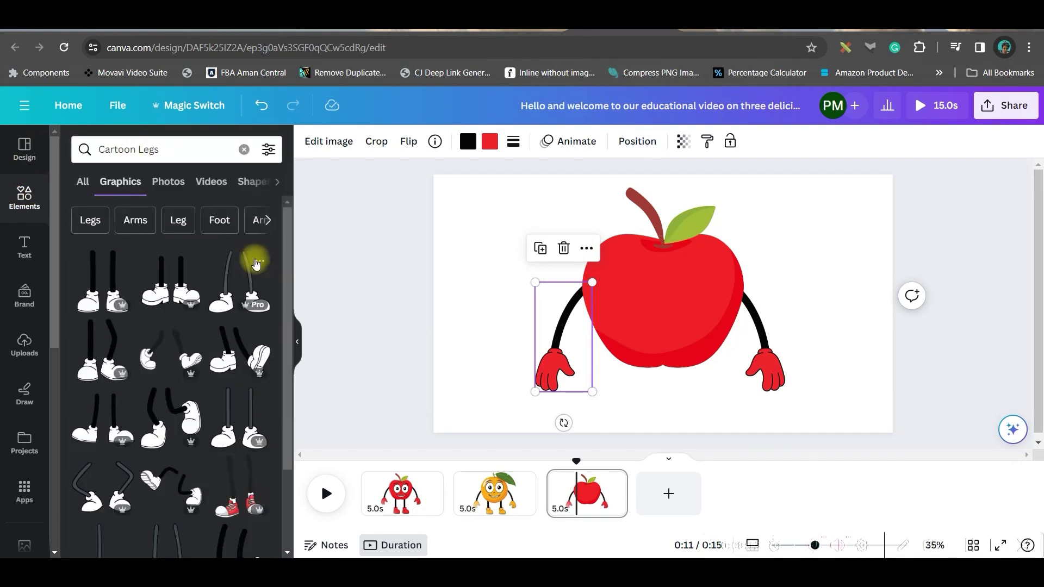
left_click(116, 272)
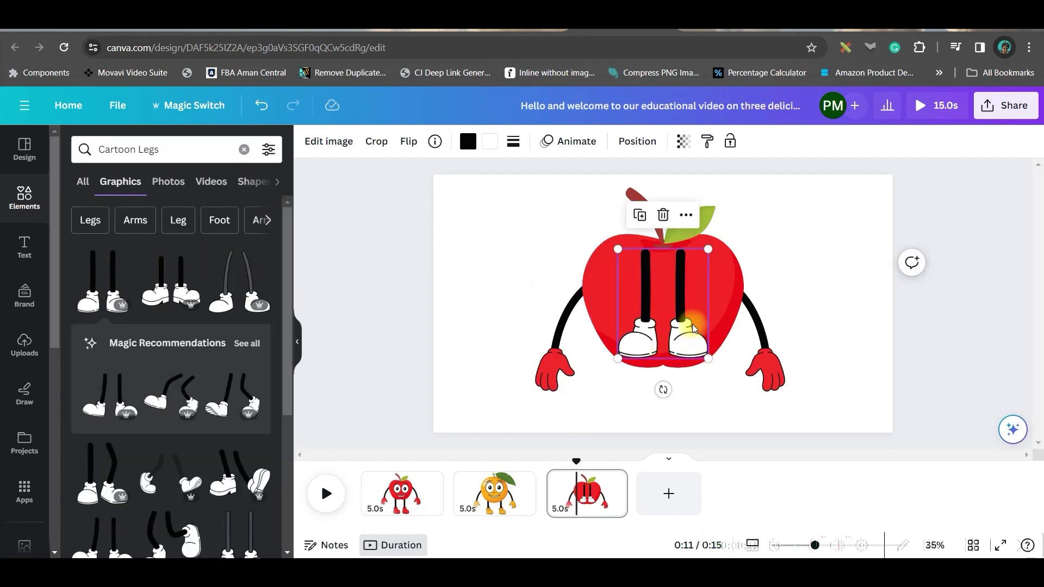
left_click_drag(692, 327, 689, 401)
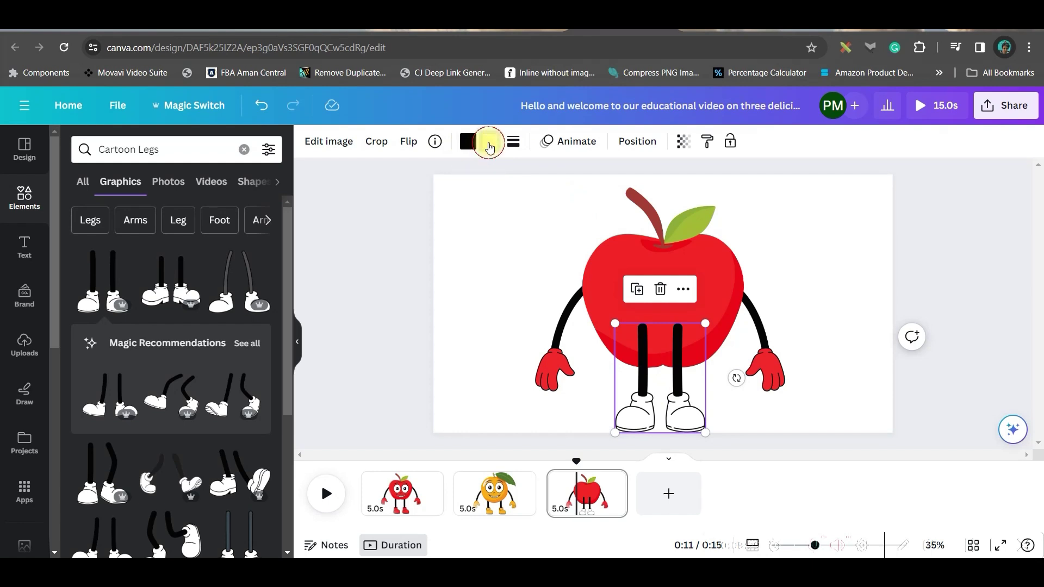
Colour the leg graphic's shoes with the arm's red, #EC1E27
left_click(490, 143)
left_click(74, 225)
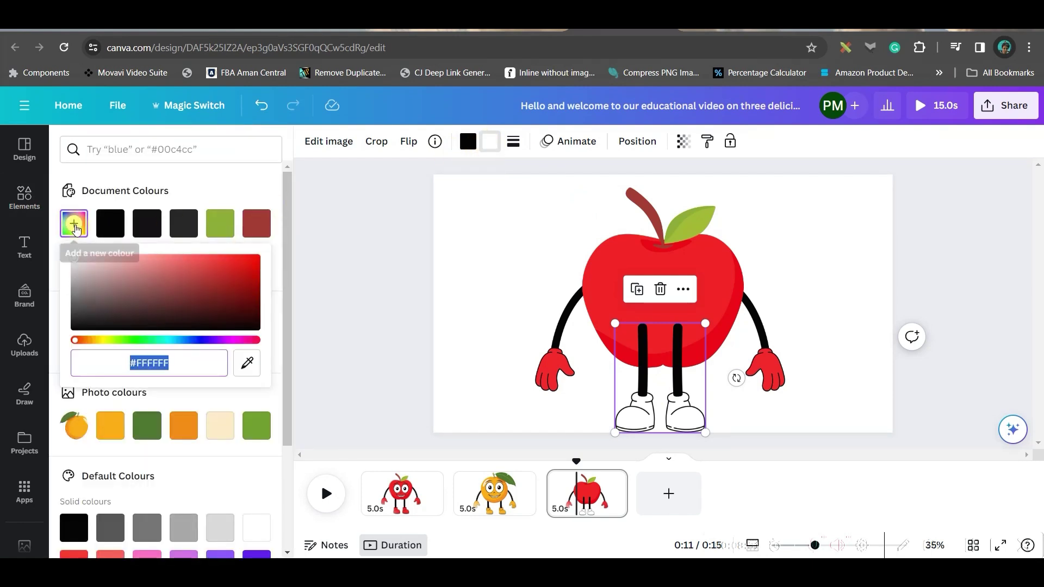
left_click(566, 346)
left_click(72, 223)
key("ctrl+c")
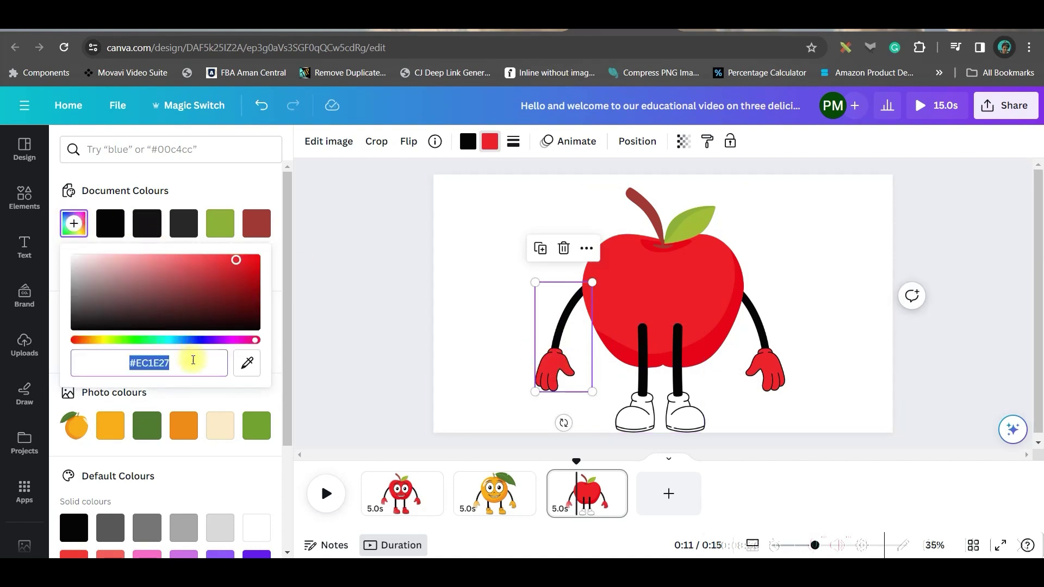
left_click(661, 383)
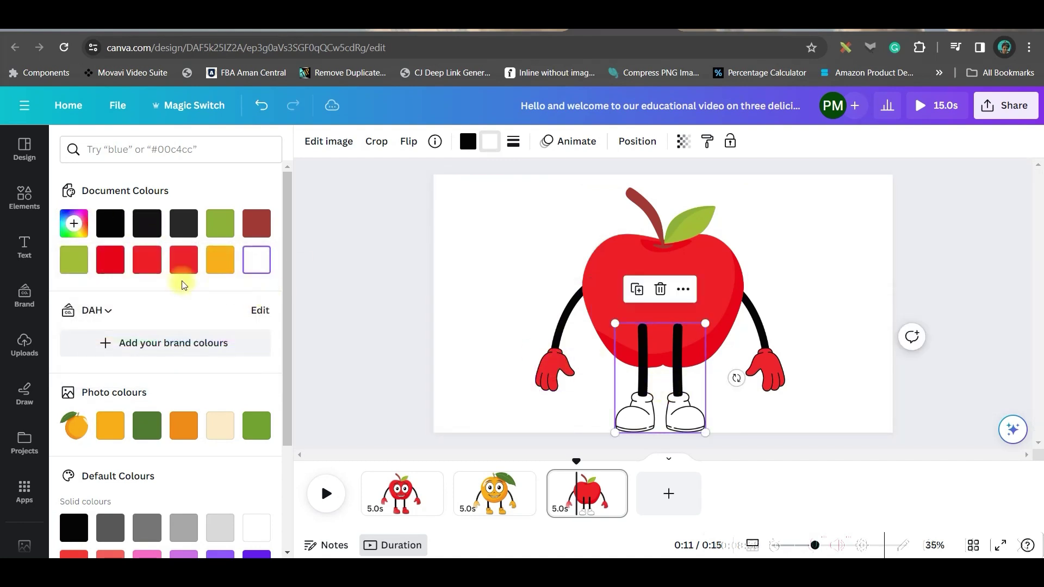
left_click(72, 223)
key("ctrl+v")
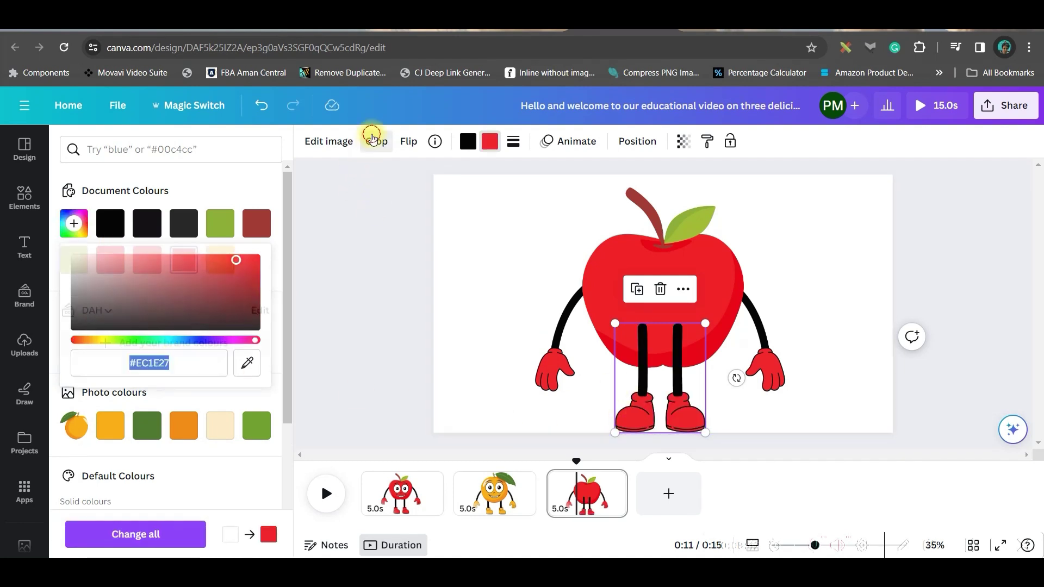
Crop the legs graphic down to a single leg and place a copy on the left
left_click(374, 141)
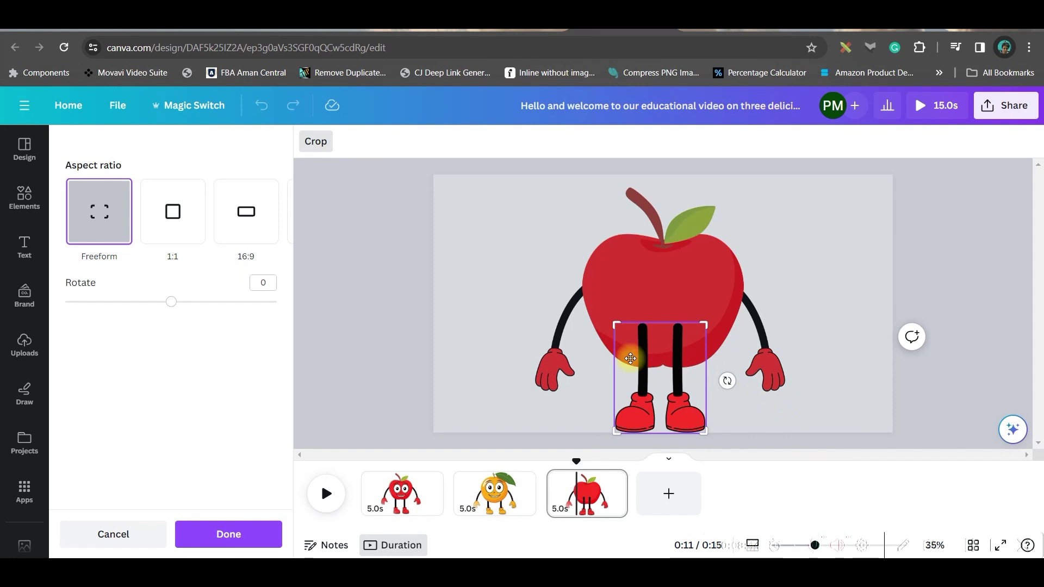
left_click_drag(616, 433, 654, 435)
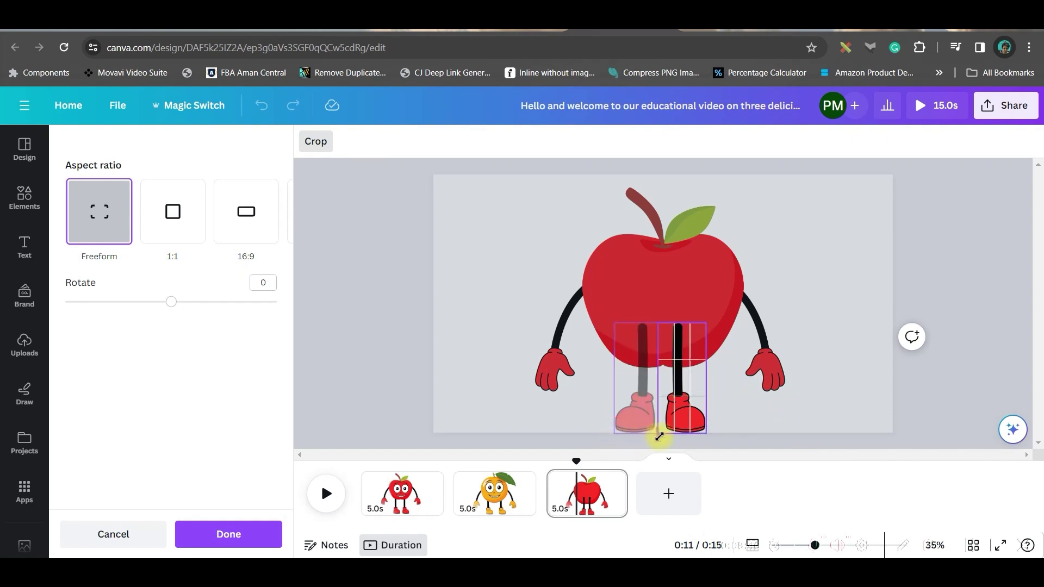
left_click(268, 531)
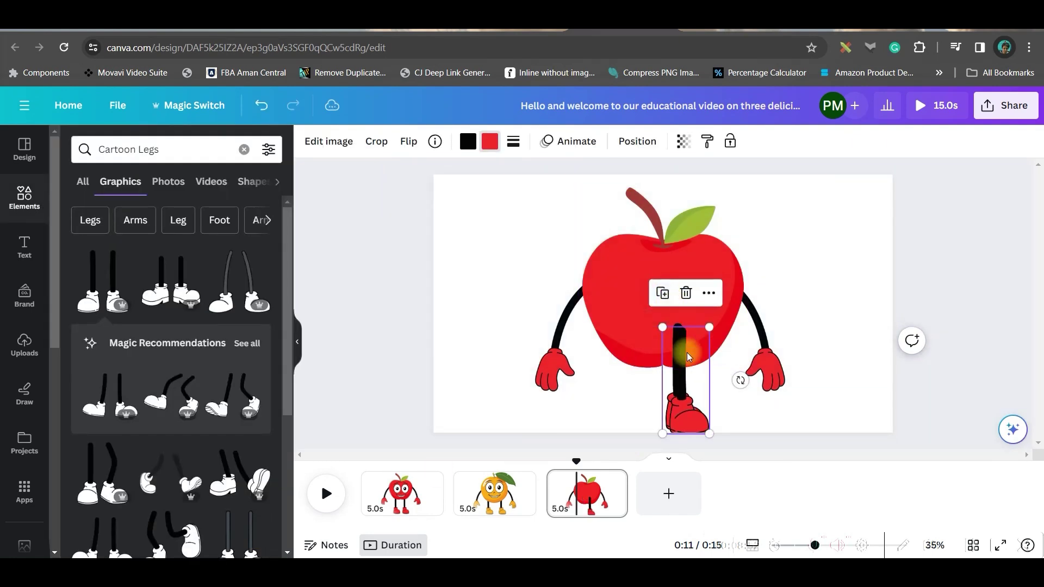
left_click_drag(689, 372, 629, 371)
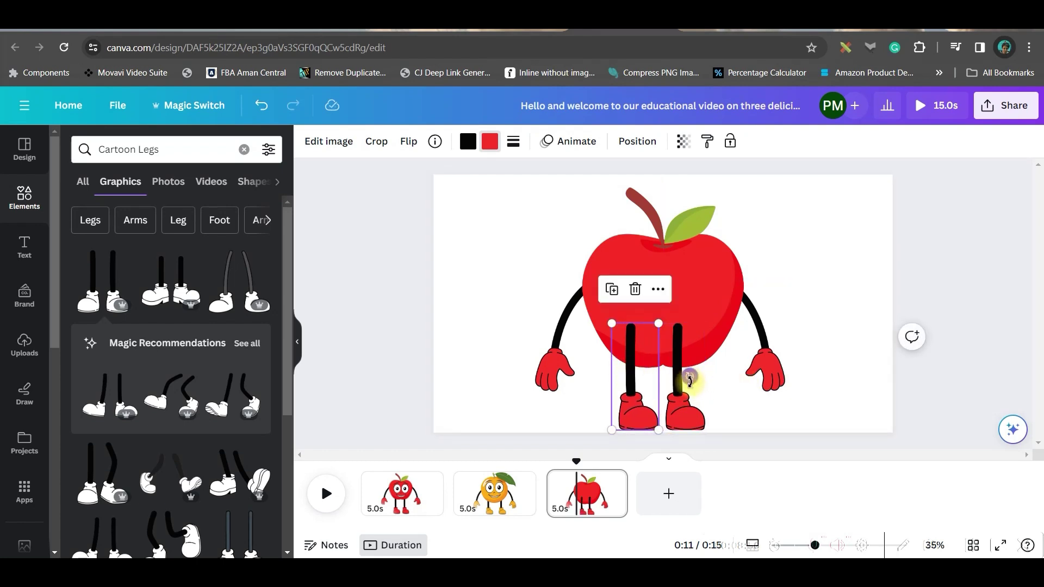
Send both legs behind the apple and move the apple up toward the page top
left_click(684, 405, "shift")
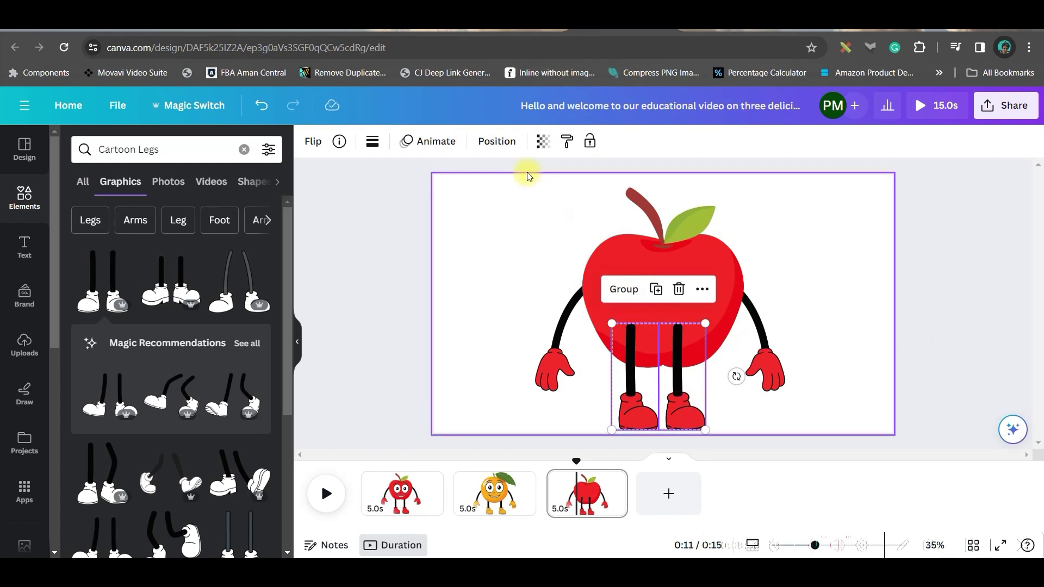
left_click(516, 142)
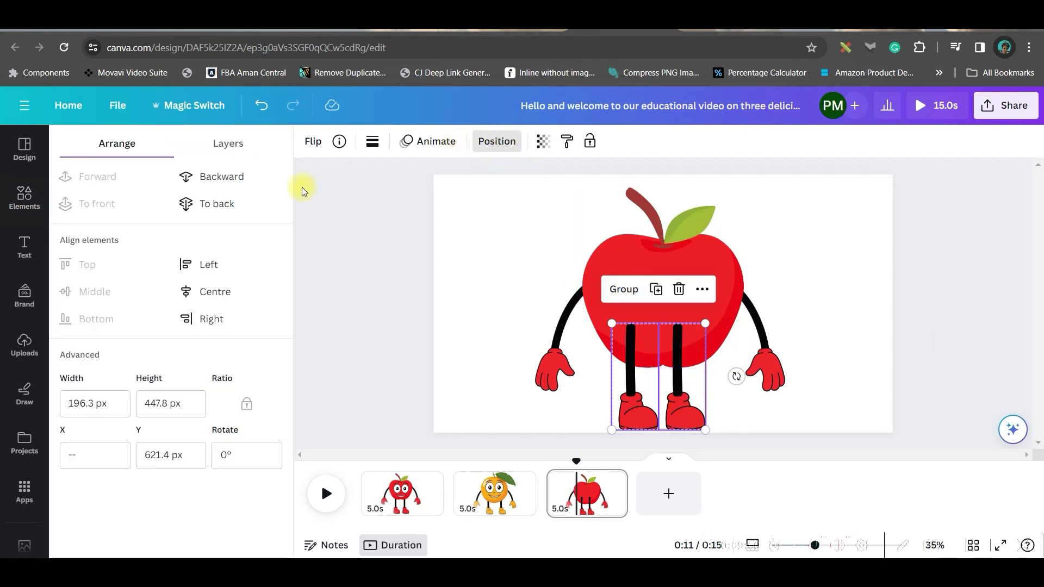
left_click(219, 176)
left_click(693, 270)
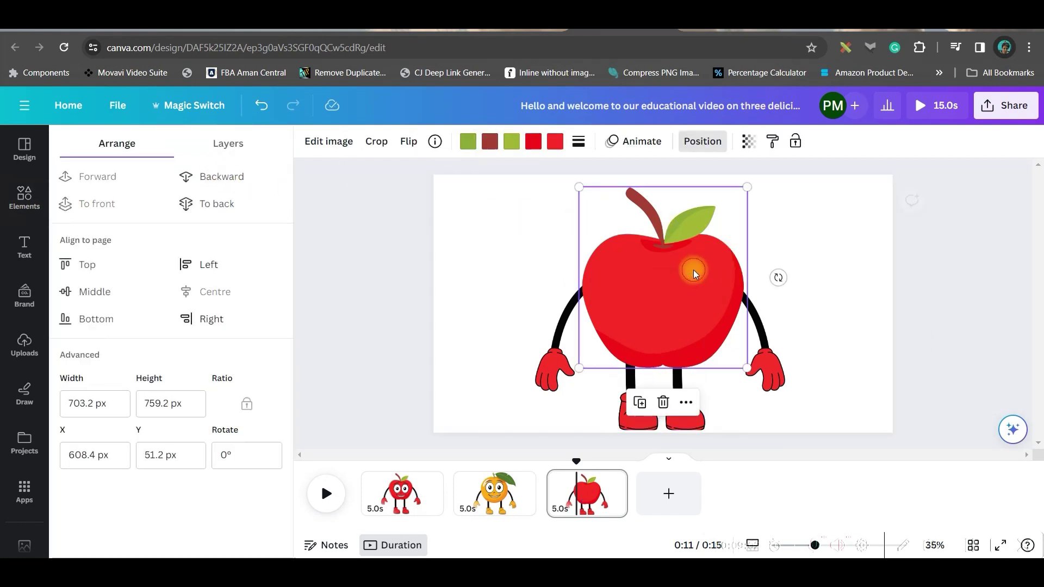
left_click_drag(693, 269, 684, 265)
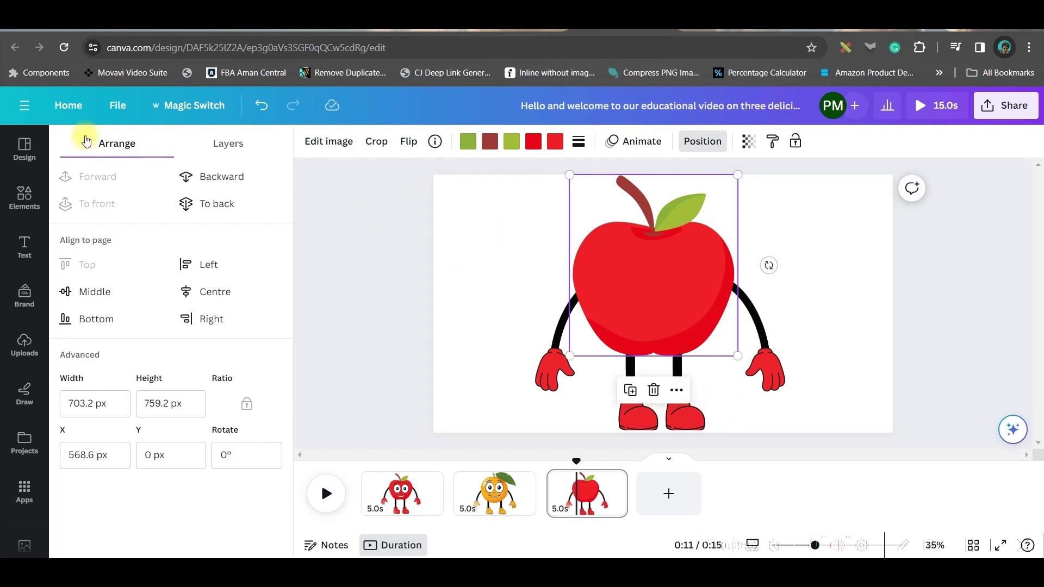
Search Elements for 'Cartoon Face' and show all the matching graphics
left_click(24, 196)
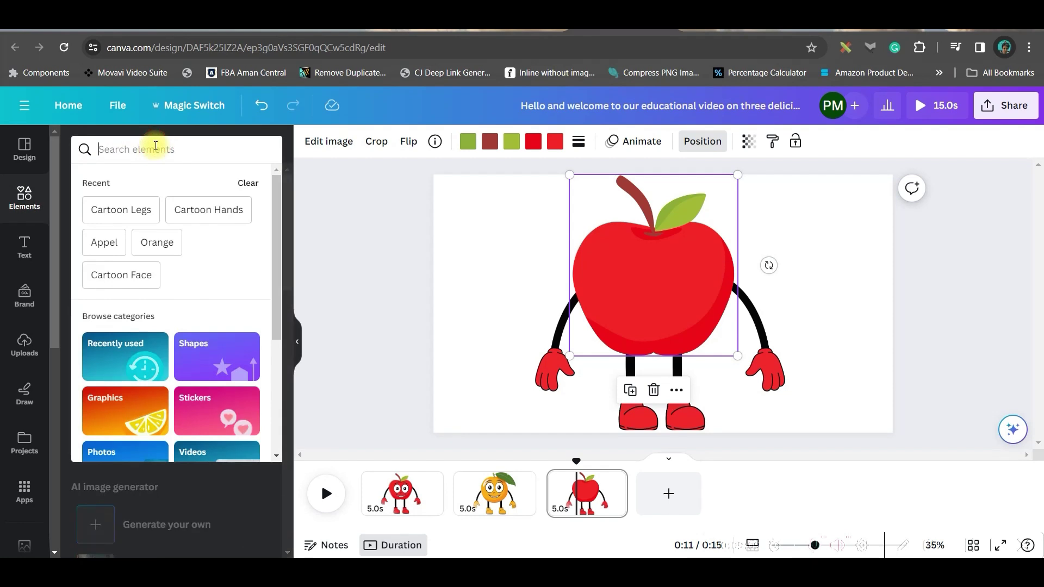
left_click(156, 145)
type("Carto")
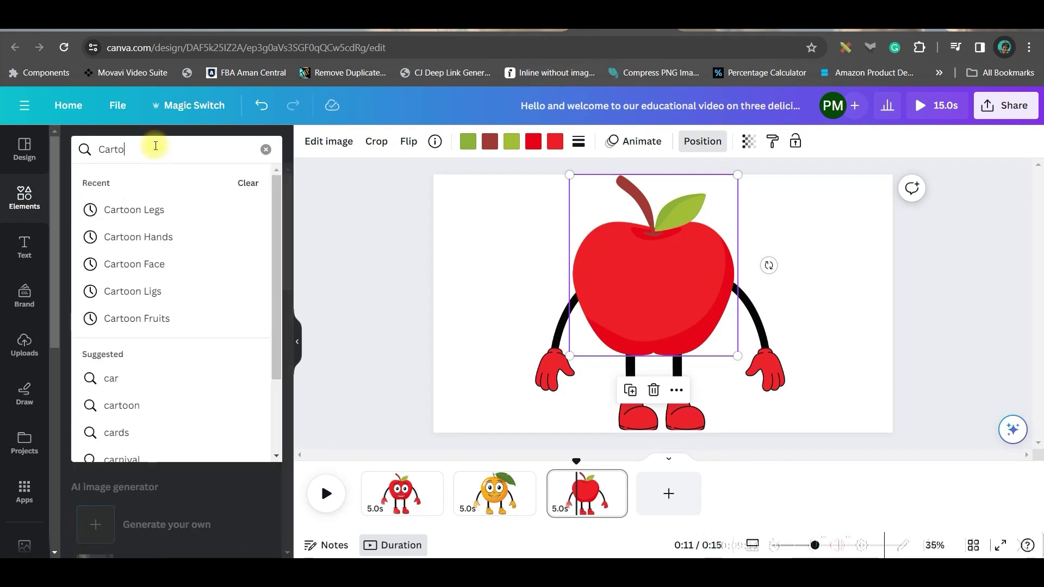
type("on Face")
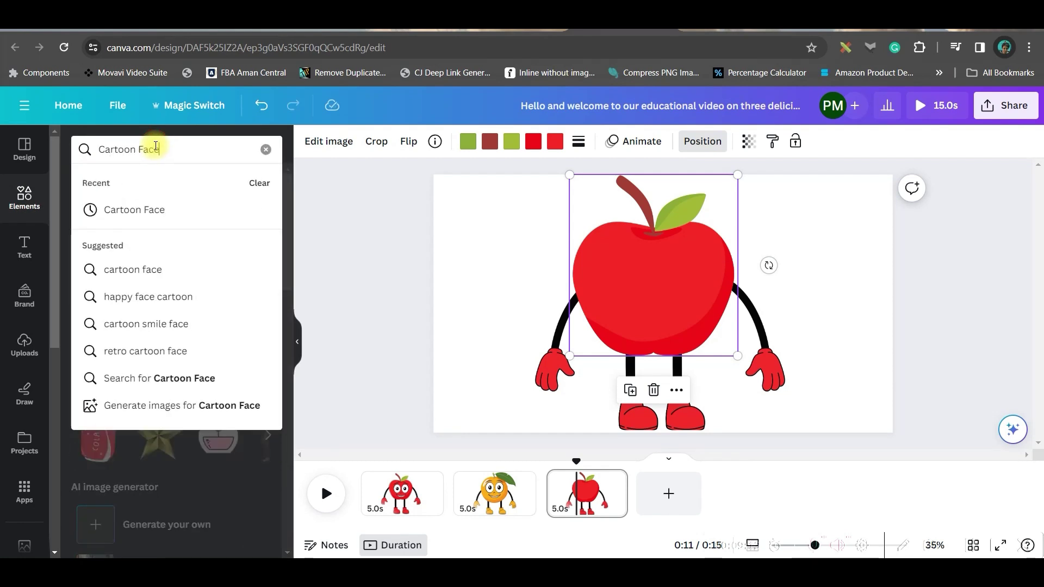
key("Return")
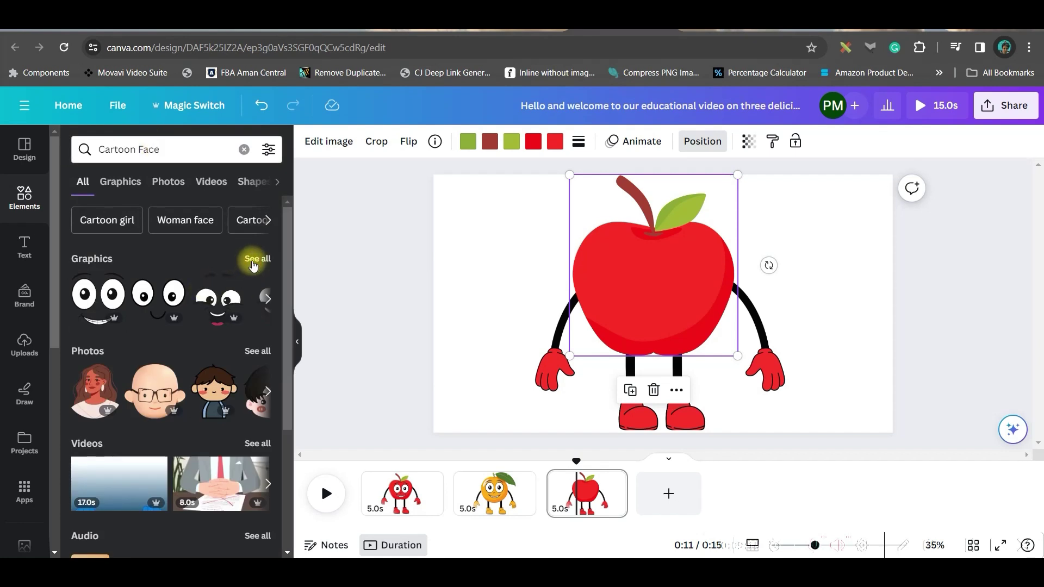
left_click(252, 264)
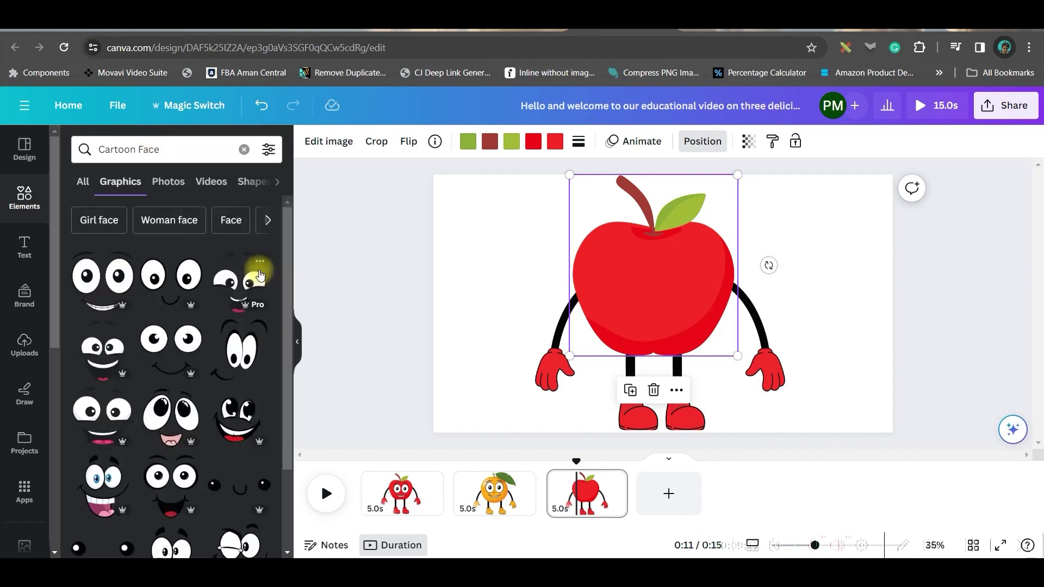
Place the first cartoon face on the apple, enlarge it, and group the apple's parts
left_click(93, 279)
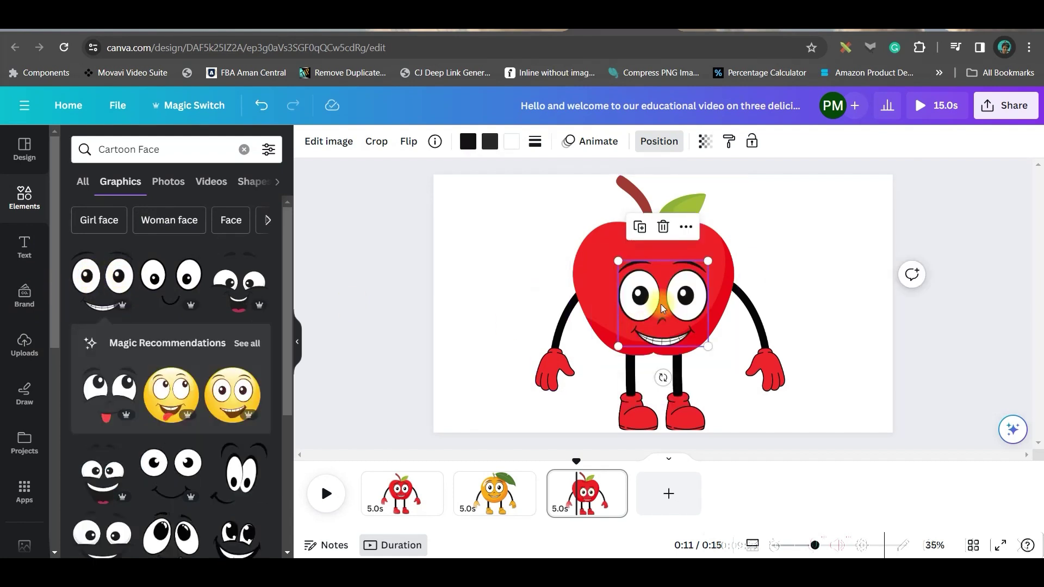
left_click_drag(659, 297, 662, 276)
left_click_drag(698, 324, 665, 308)
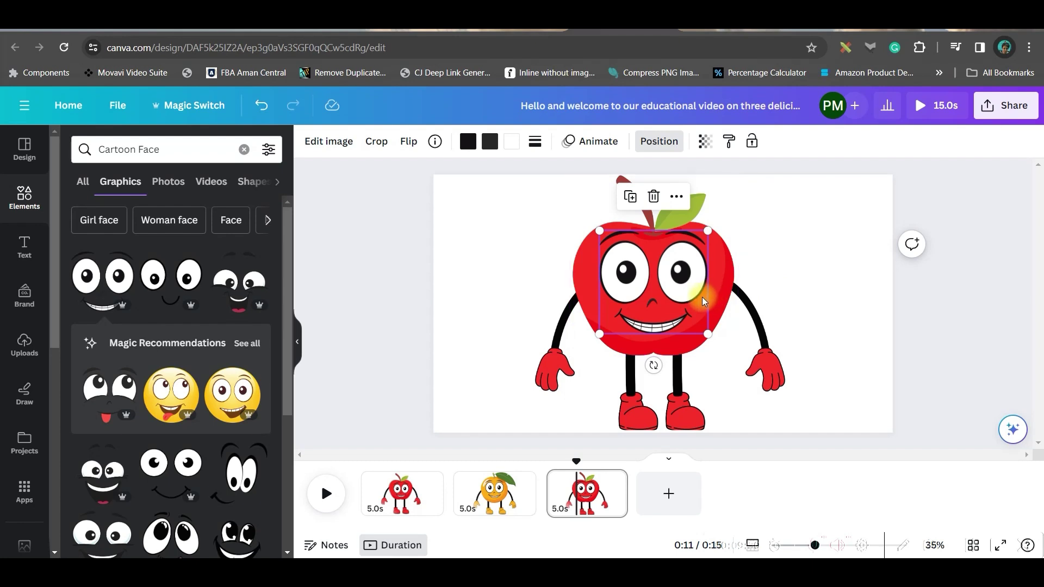
left_click(619, 330, "shift")
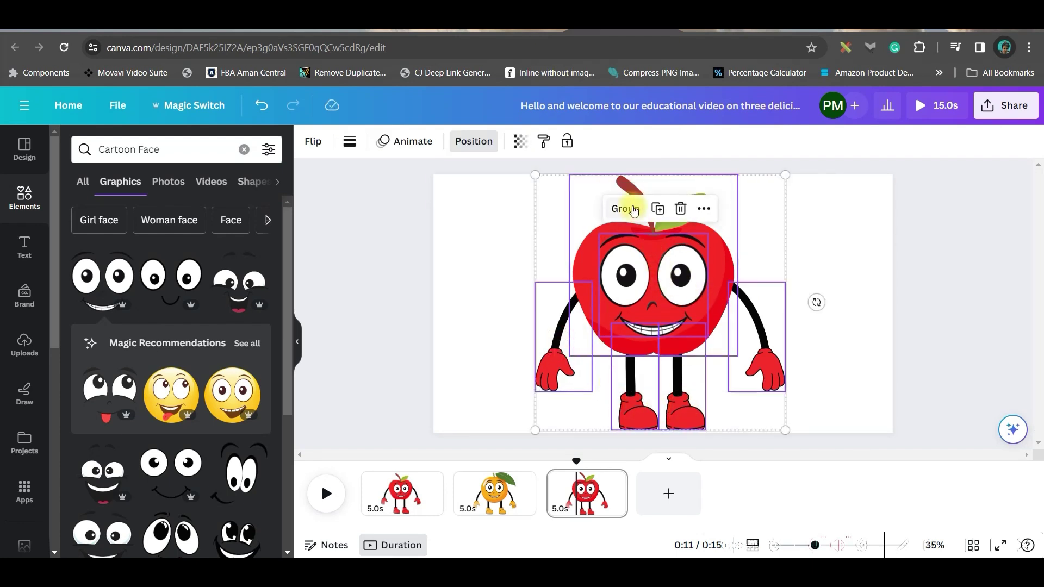
left_click(633, 209)
Add a blank fourth page and start a new search for grapes graphics
left_click(852, 272)
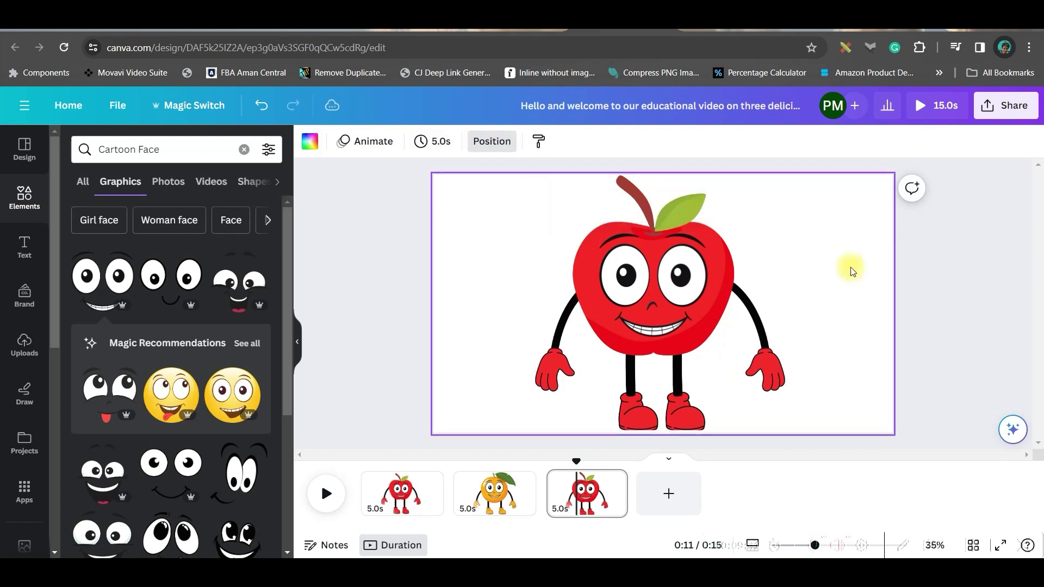
left_click(523, 496)
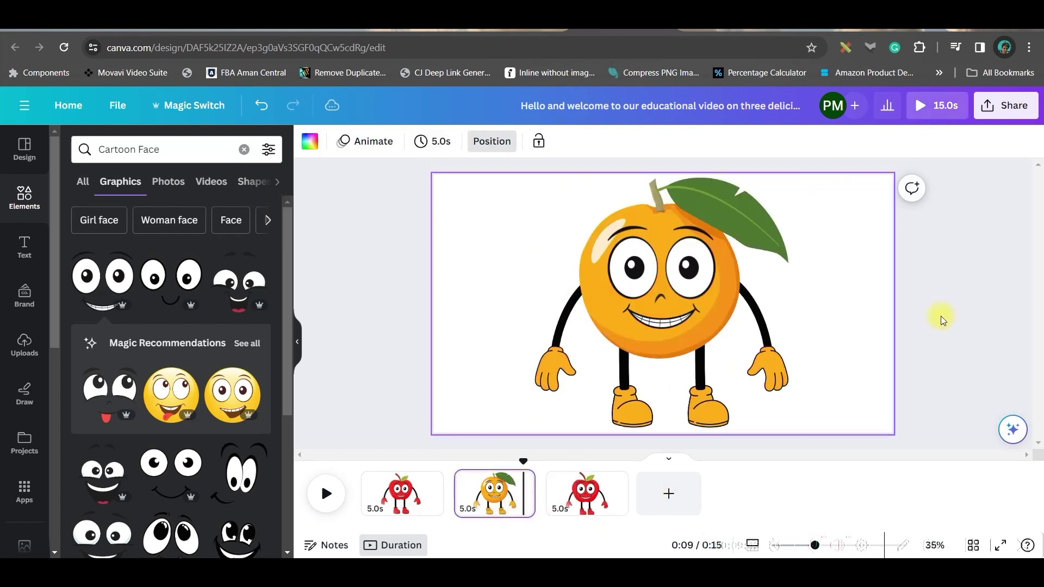
left_click(669, 493)
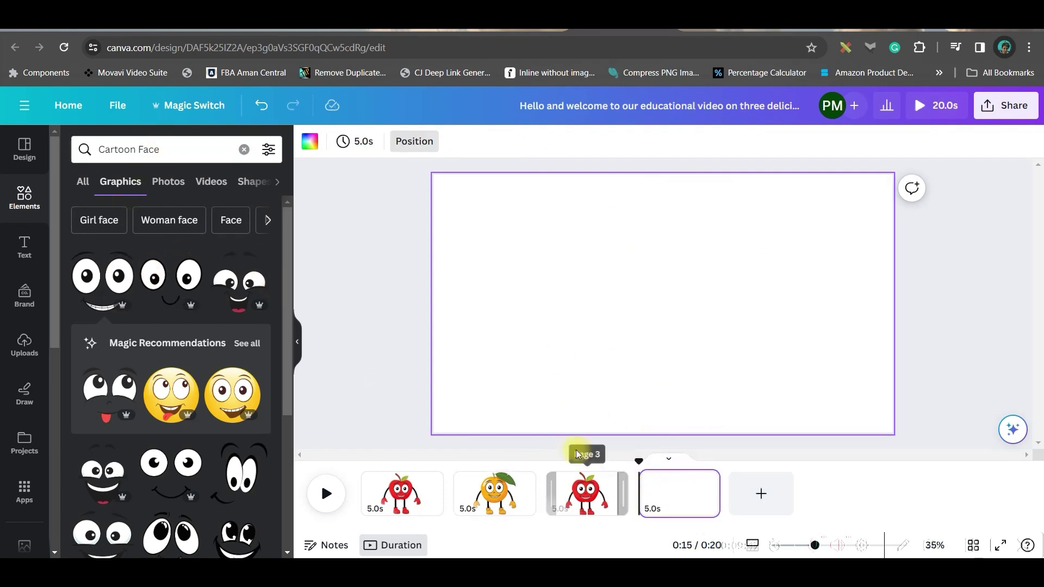
left_click(24, 194)
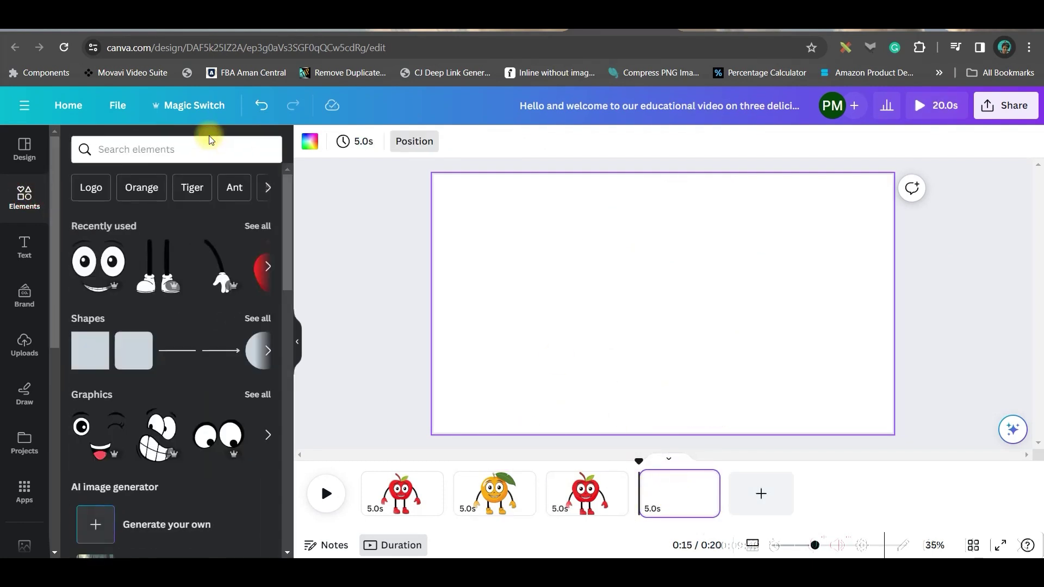
left_click(208, 143)
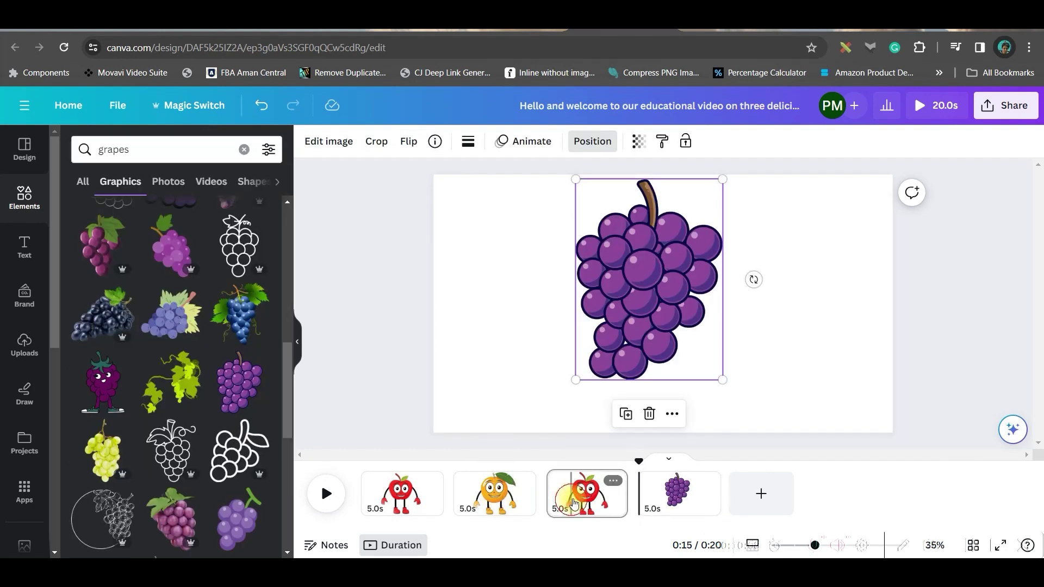
Paste the apple character onto page 4, ungroup it and delete the apple head
left_click(582, 492)
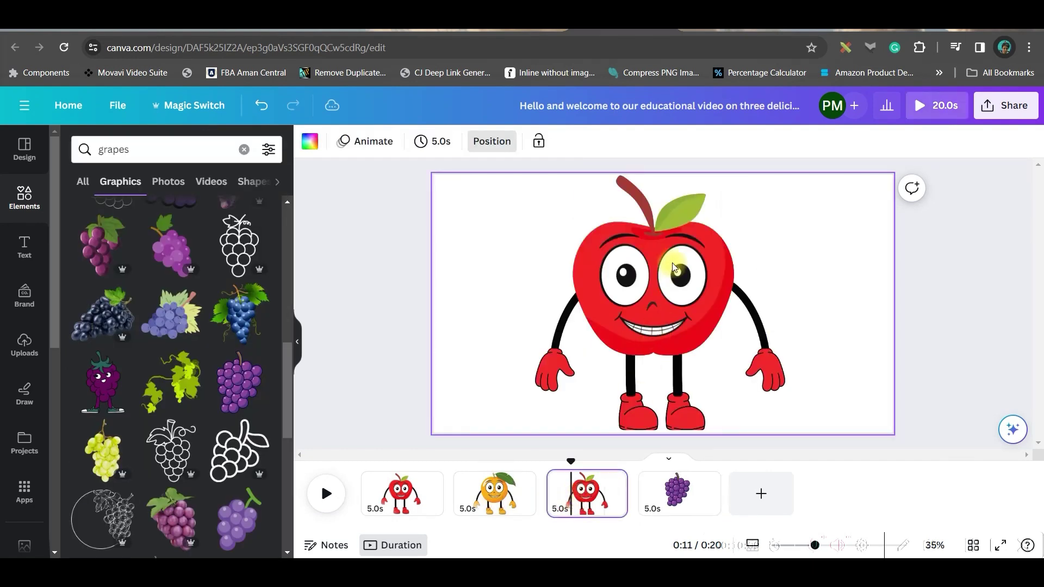
left_click(673, 269)
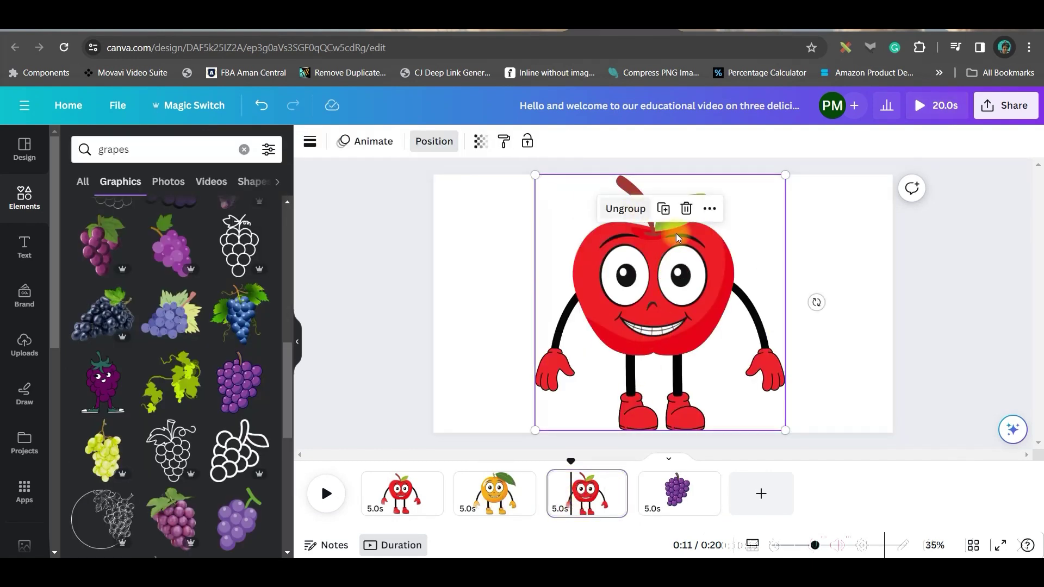
left_click(689, 496)
key("ctrl+v")
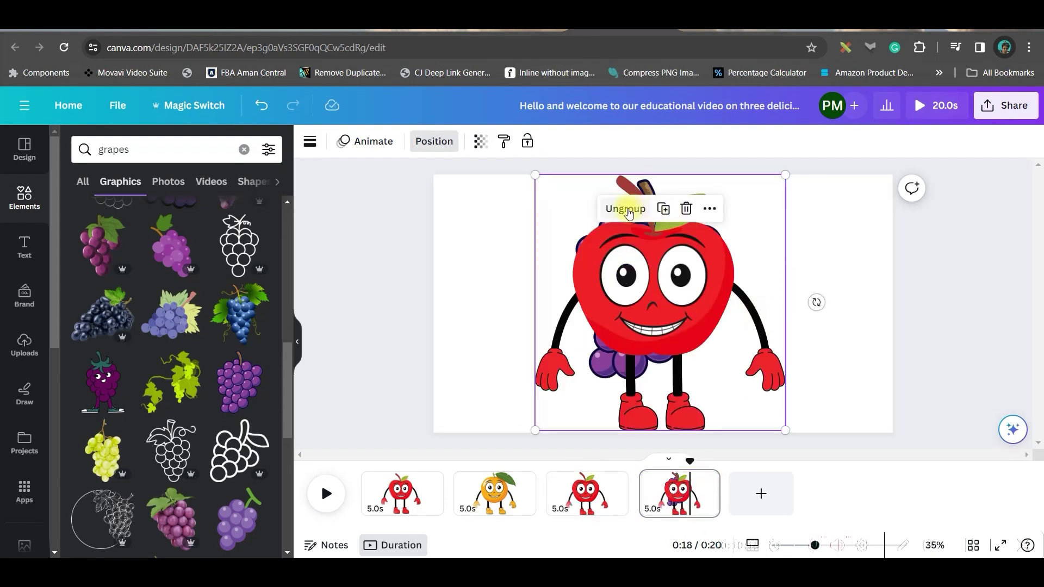
left_click(628, 210)
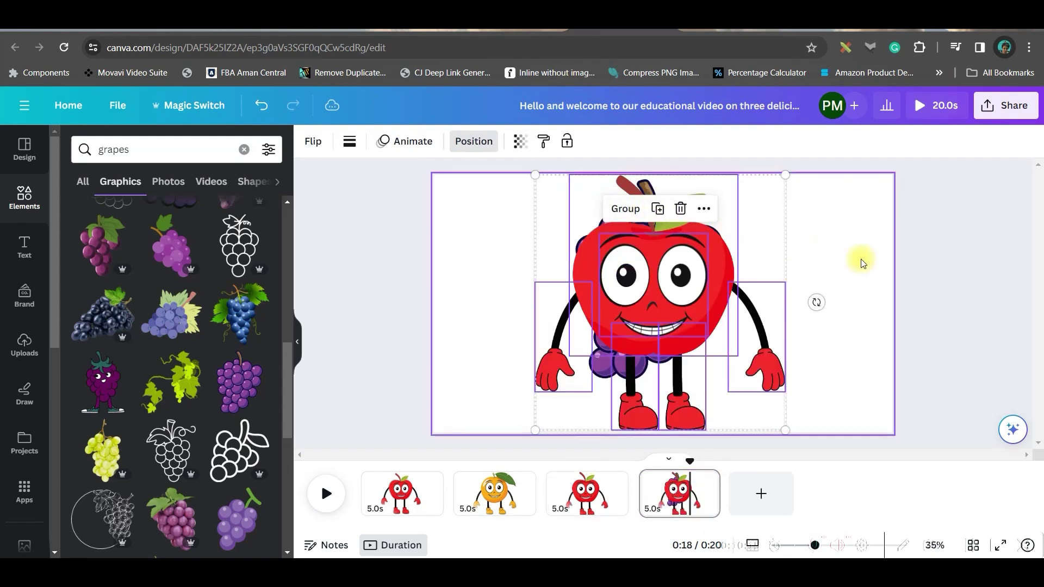
left_click(715, 249, "shift")
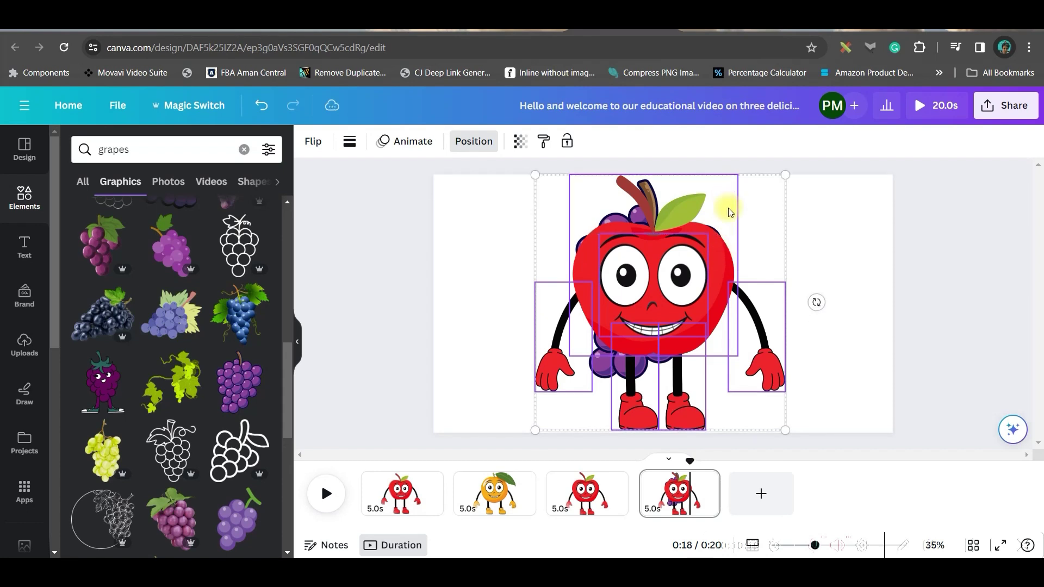
left_click(631, 185)
key("Delete")
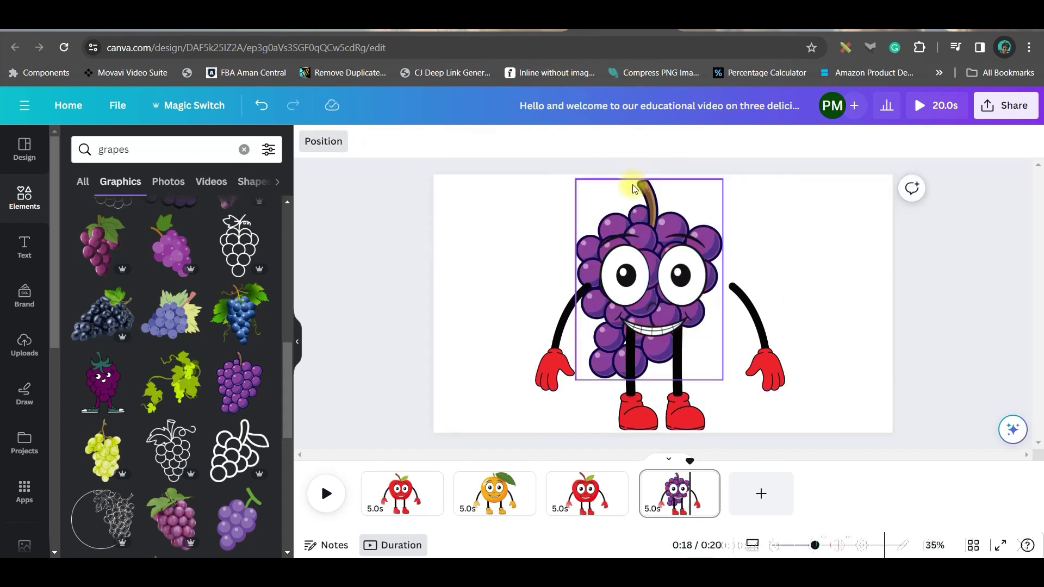
Recolour the grape character's hands and shoes to purple #883F98
left_click(679, 275)
left_click_drag(652, 380, 633, 381)
left_click(556, 335)
left_click(490, 142)
left_click(74, 223)
left_click(193, 362)
type("#883F98")
left_click(136, 534)
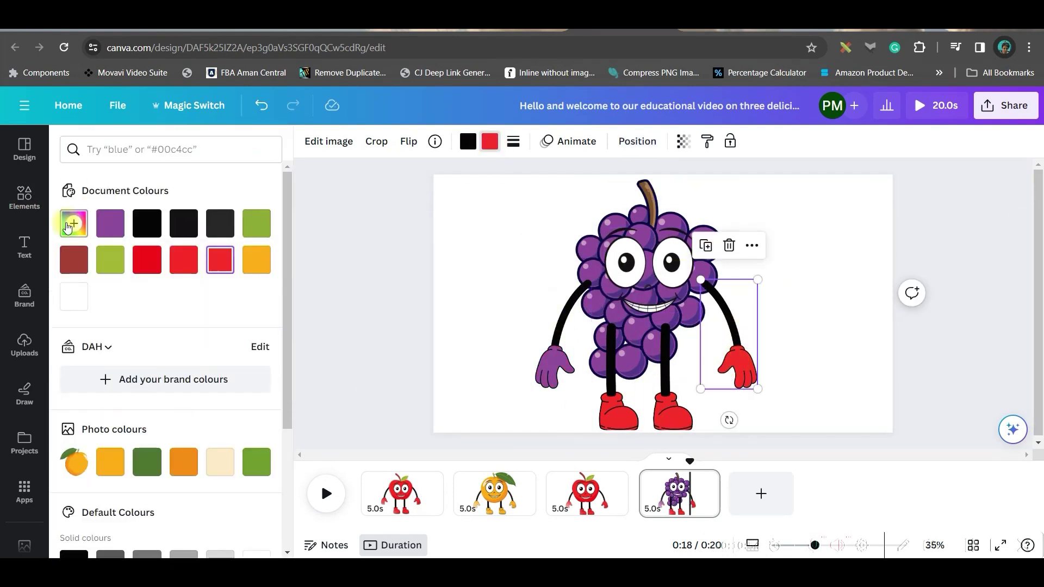
left_click(74, 223)
key("ctrl+v")
key("Escape")
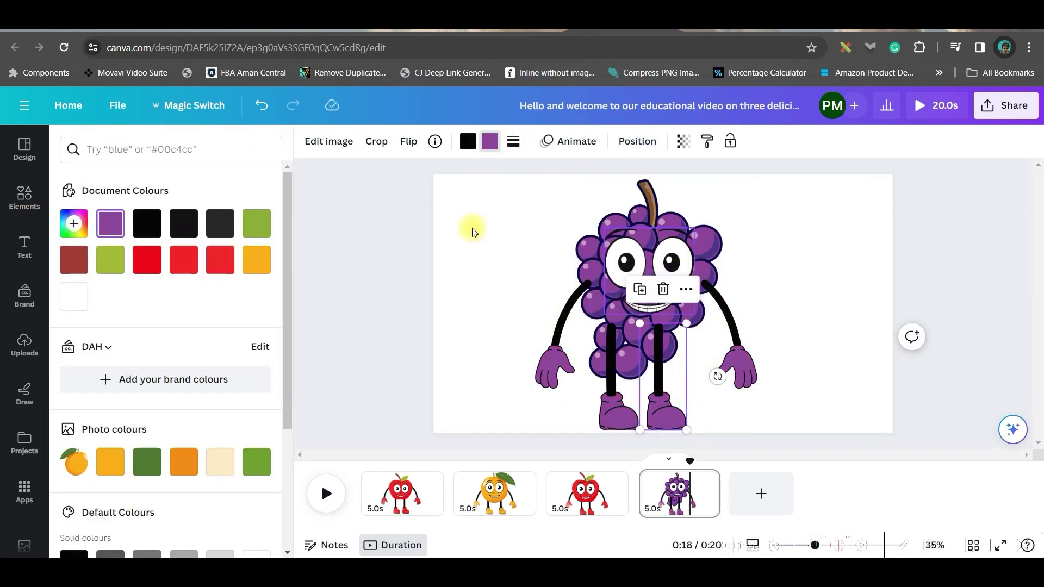
Send the arms and legs behind the grapes and enlarge the grape bunch
left_click(637, 142)
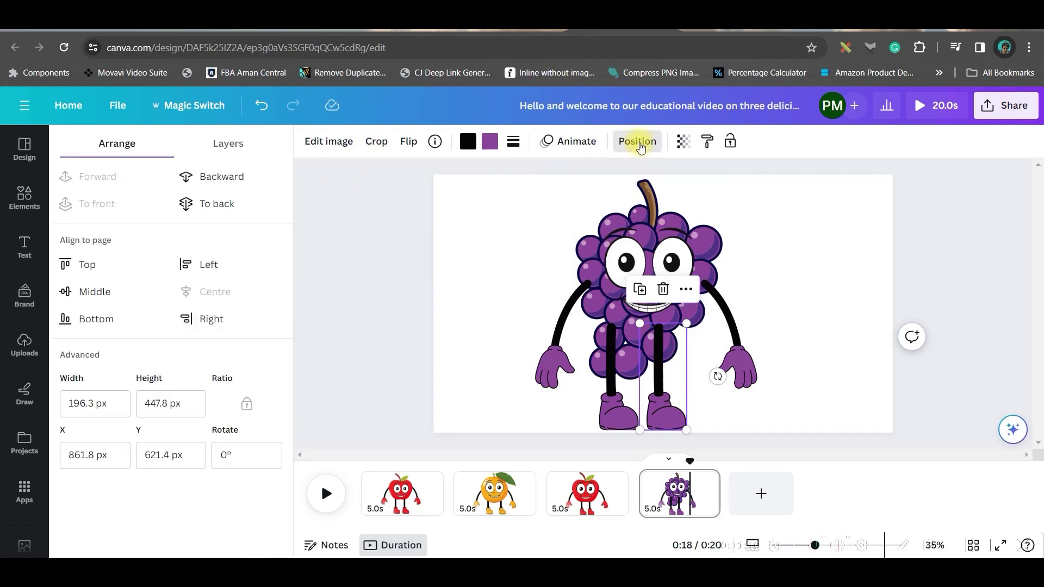
left_click(234, 149)
left_click(217, 277, "shift")
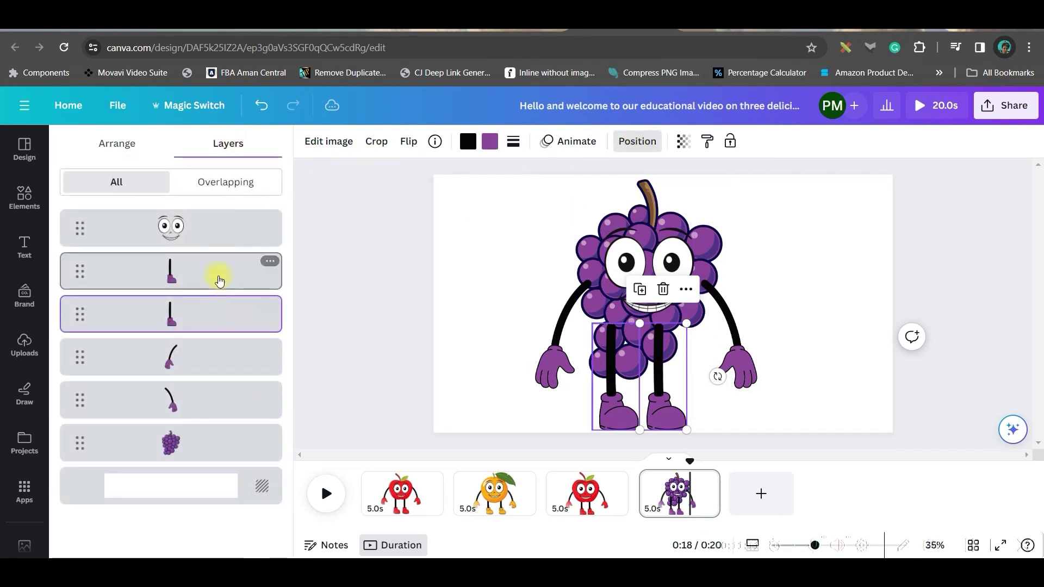
left_click(221, 321, "shift")
left_click(217, 354, "shift")
left_click(202, 400, "shift")
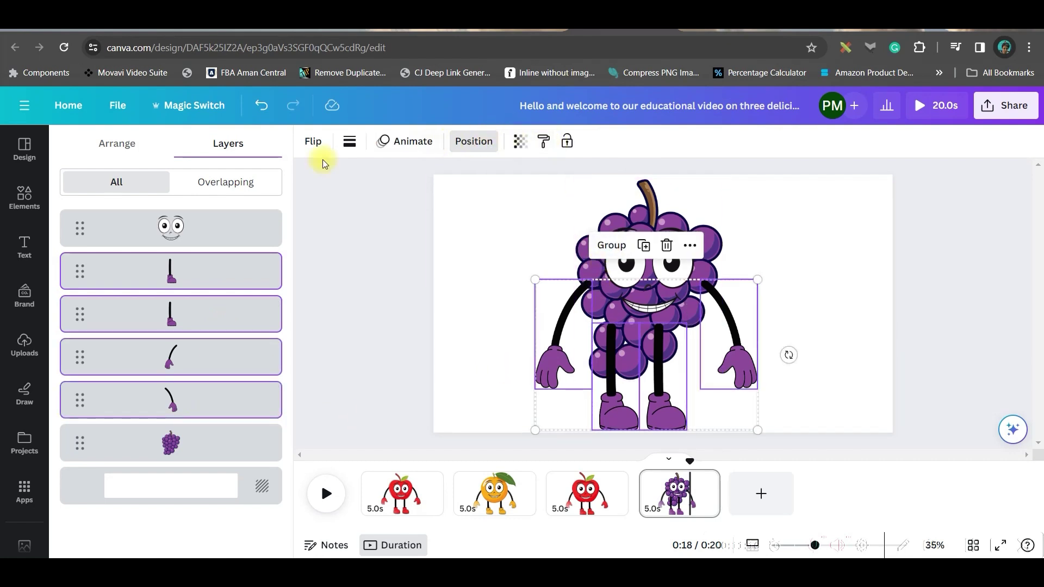
left_click(118, 142)
left_click(210, 177)
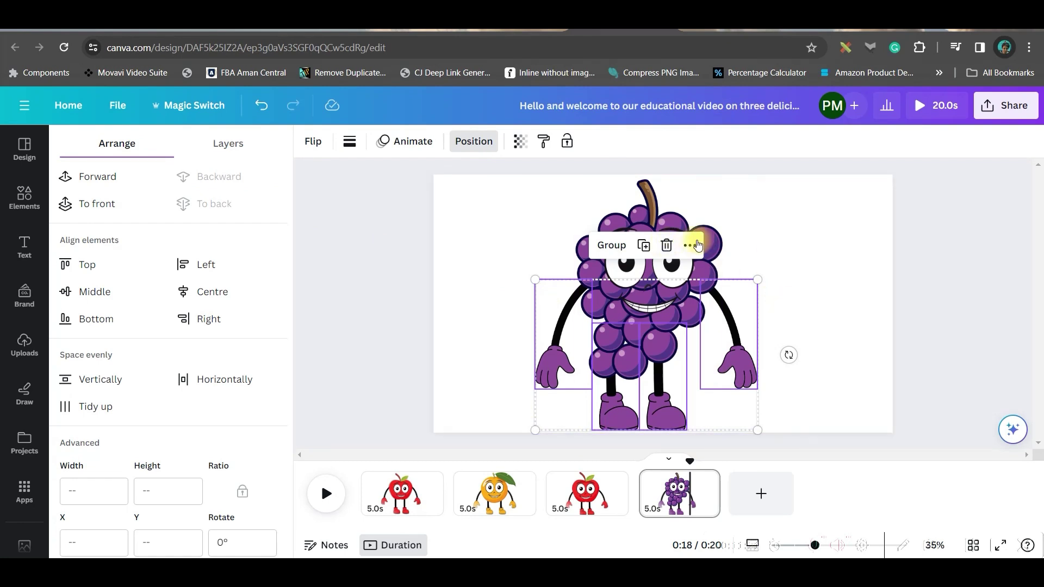
left_click(663, 267)
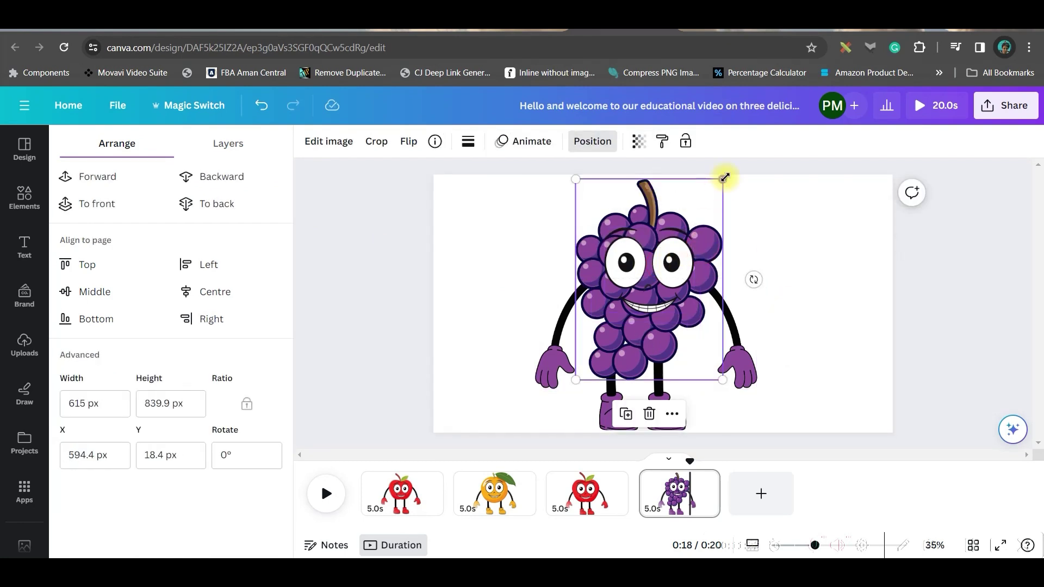
left_click_drag(723, 178, 727, 170)
Download pages 2–4 as transparent-background PNGs at 1920 × 1080
left_click(772, 182)
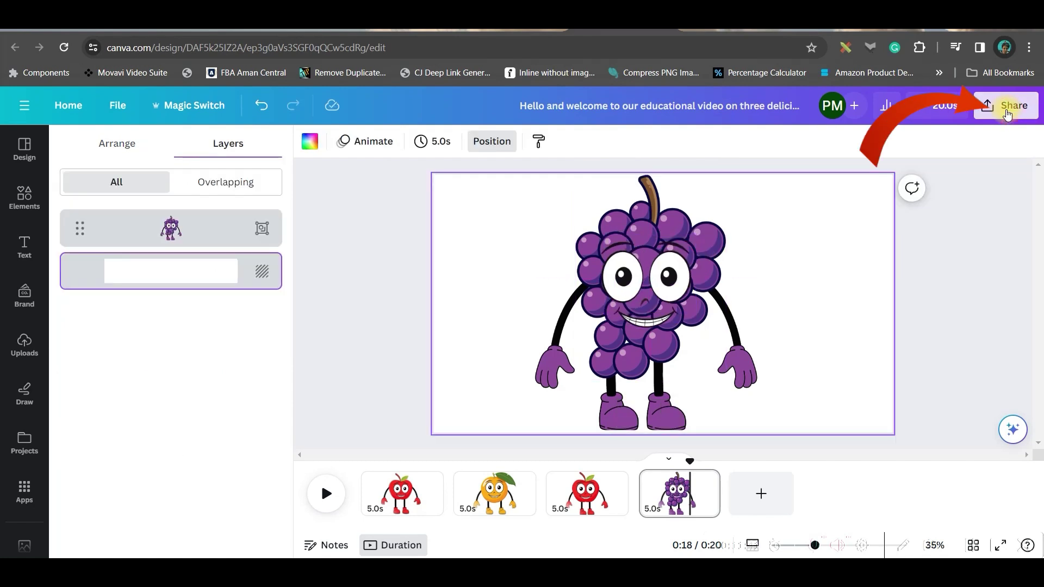
left_click(1007, 114)
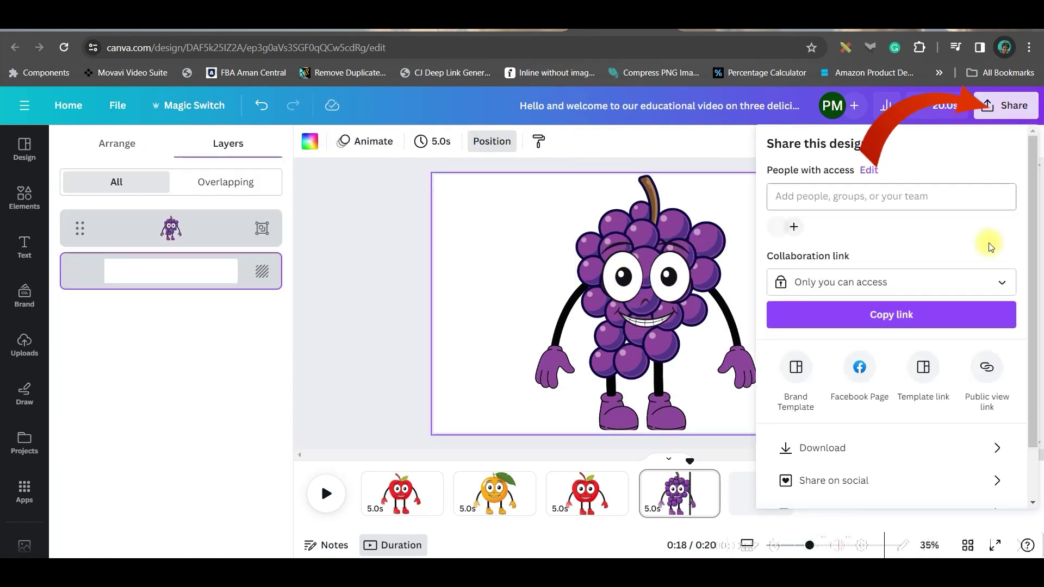
left_click(837, 446)
left_click(881, 200)
left_click(881, 200)
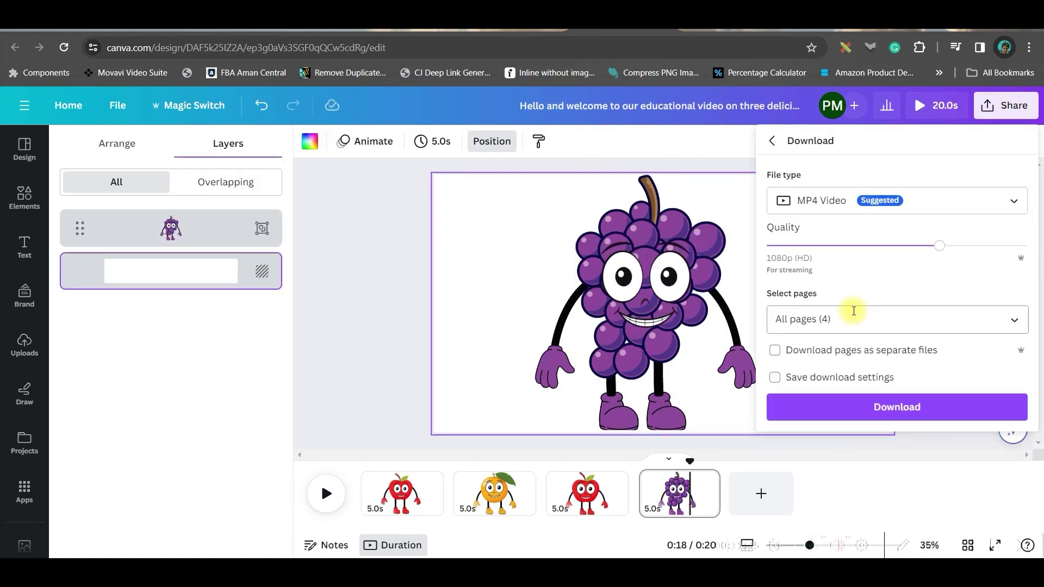
left_click(874, 205)
scroll(858, 271, "up", 1)
left_click(855, 239)
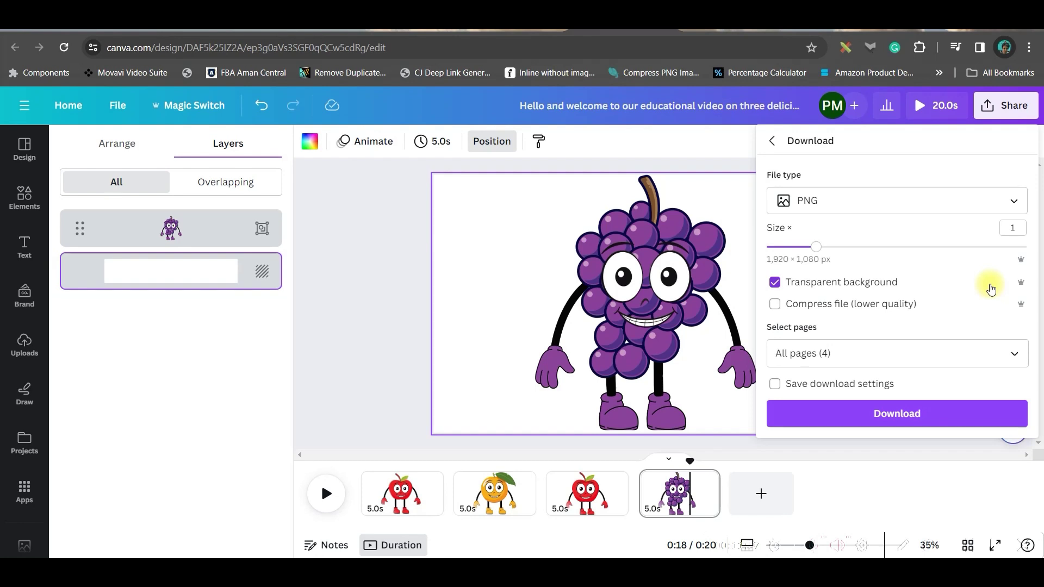
left_click(979, 352)
left_click(1002, 144)
left_click(900, 306)
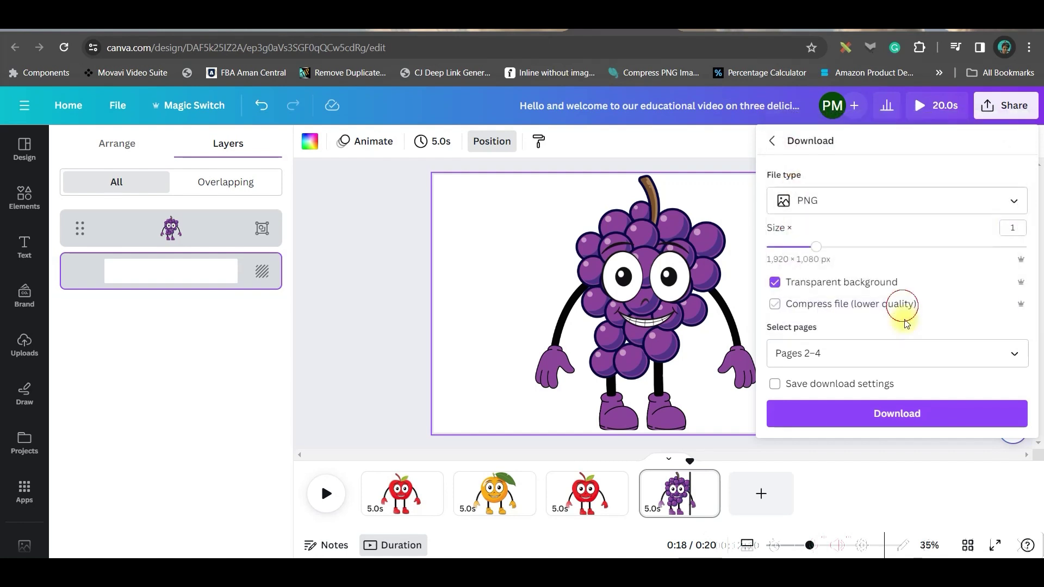
left_click(901, 416)
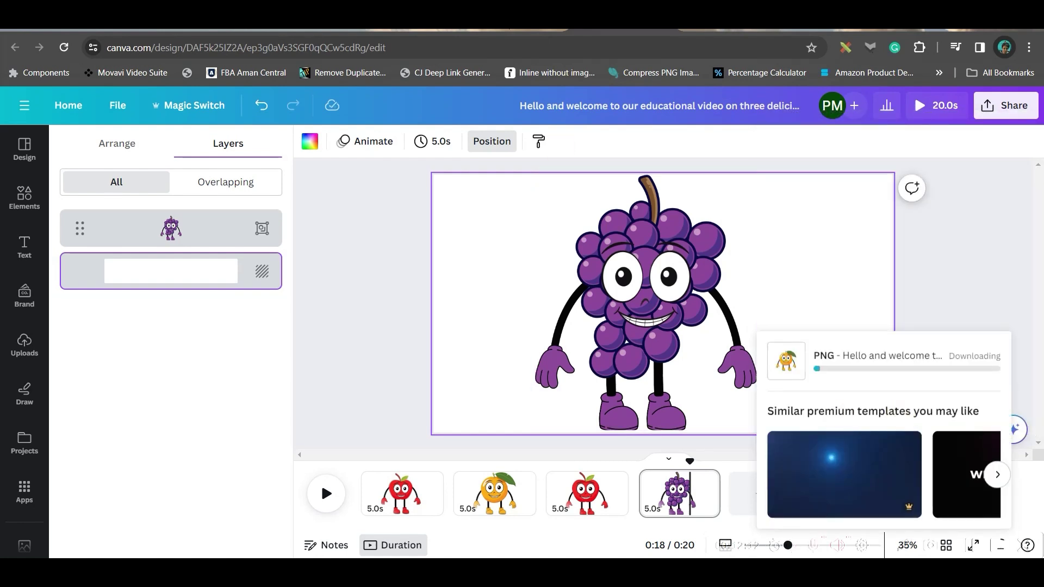
Open the Adobe Express background remover's upload page in a new browser tab
key("ctrl+t")
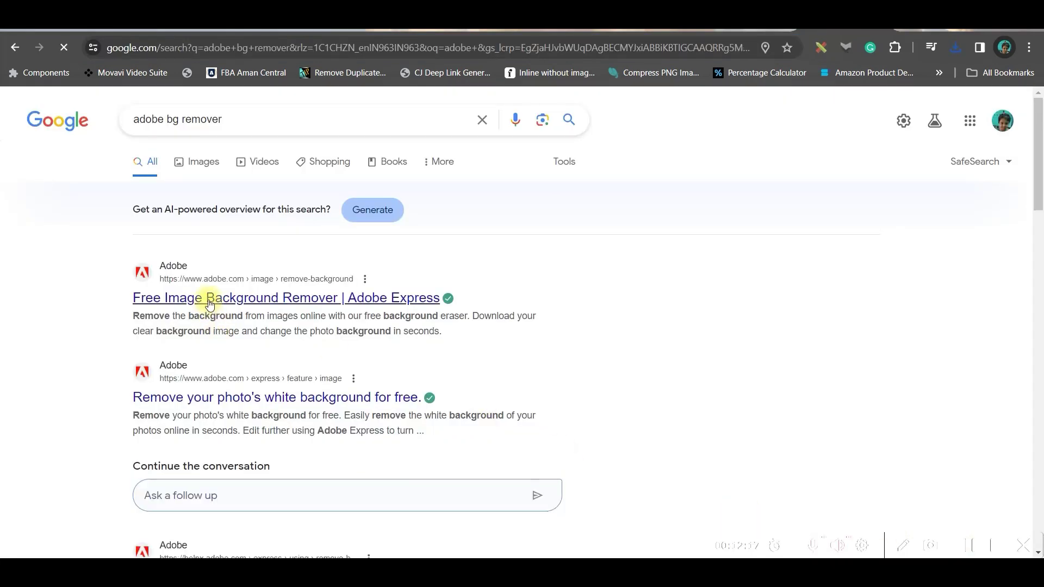
left_click(225, 297)
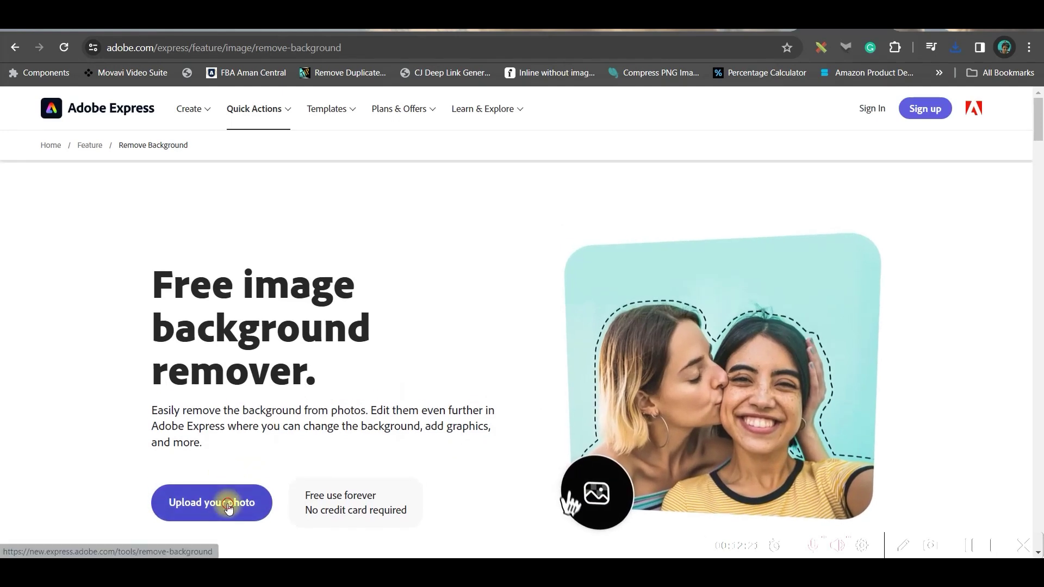
left_click(228, 506)
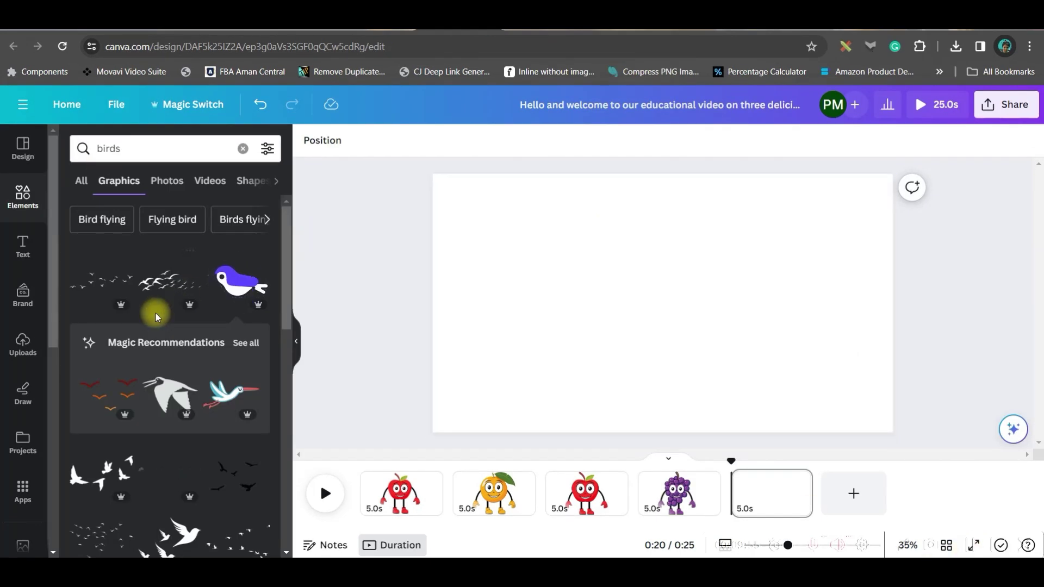
Replace the old birds search with a 'Cartoon Bac' search for a garden scene
left_click(212, 148)
left_click(243, 149)
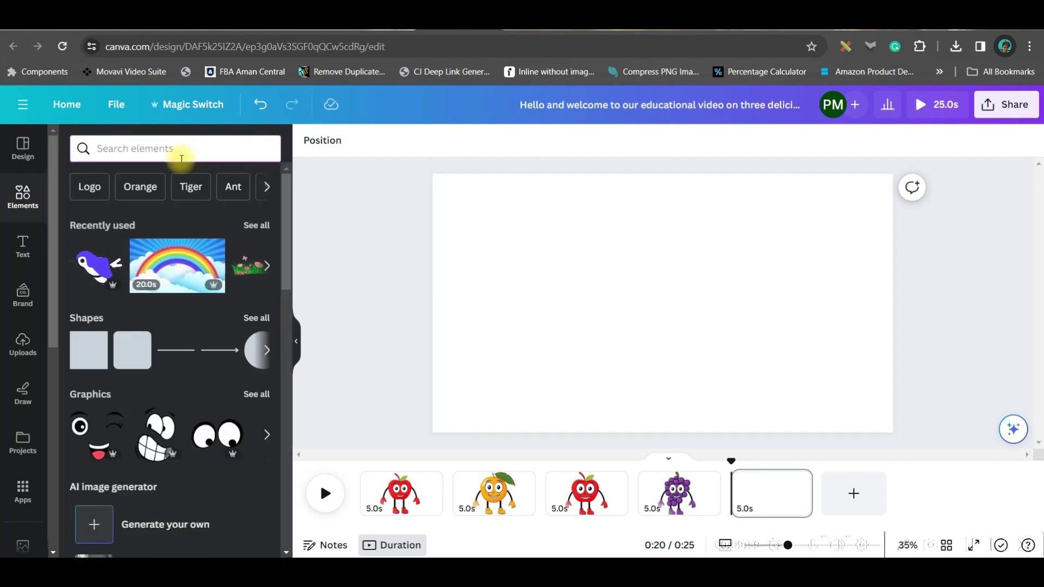
type("Cartoon Bac")
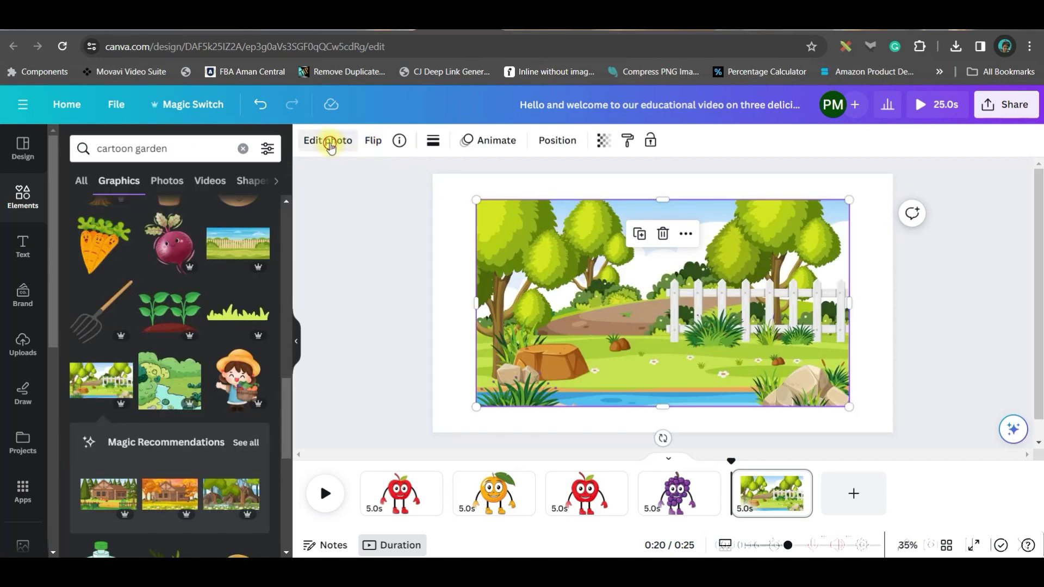
Apply the vivid Eldar filter to the garden image
left_click(329, 142)
left_click(257, 405)
scroll(217, 419, "down", 3)
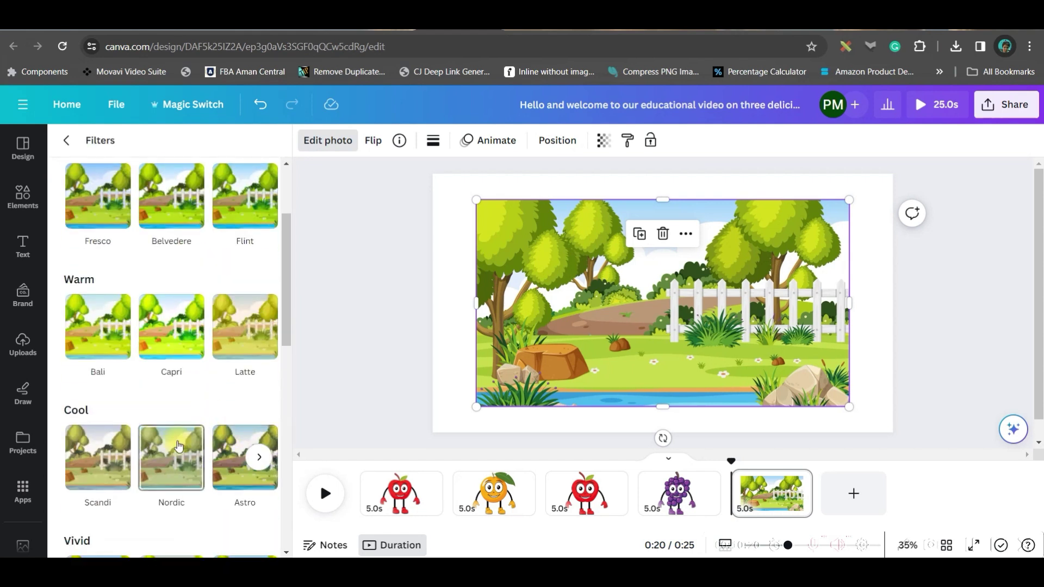
scroll(208, 428, "down", 5)
left_click(234, 326)
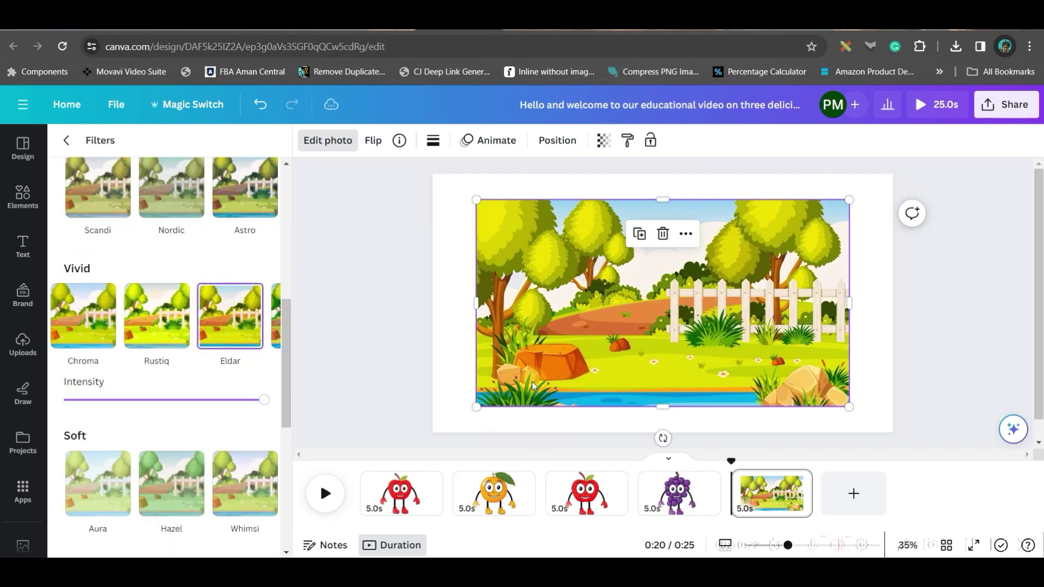
Make the garden image the page background and add a small purple bird from a 'birds' search
right_click(562, 266)
left_click(678, 510)
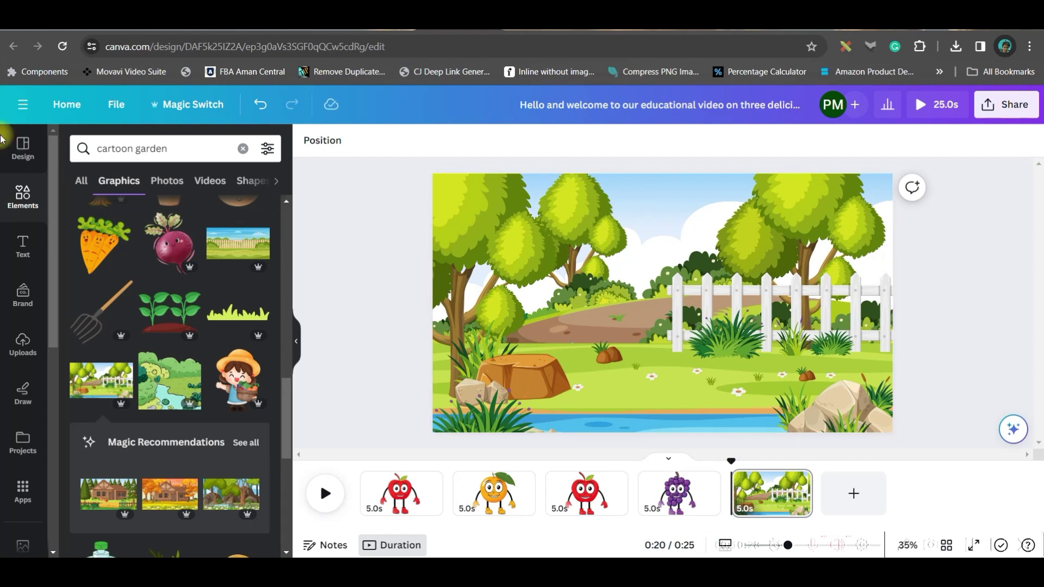
triple_click(127, 148)
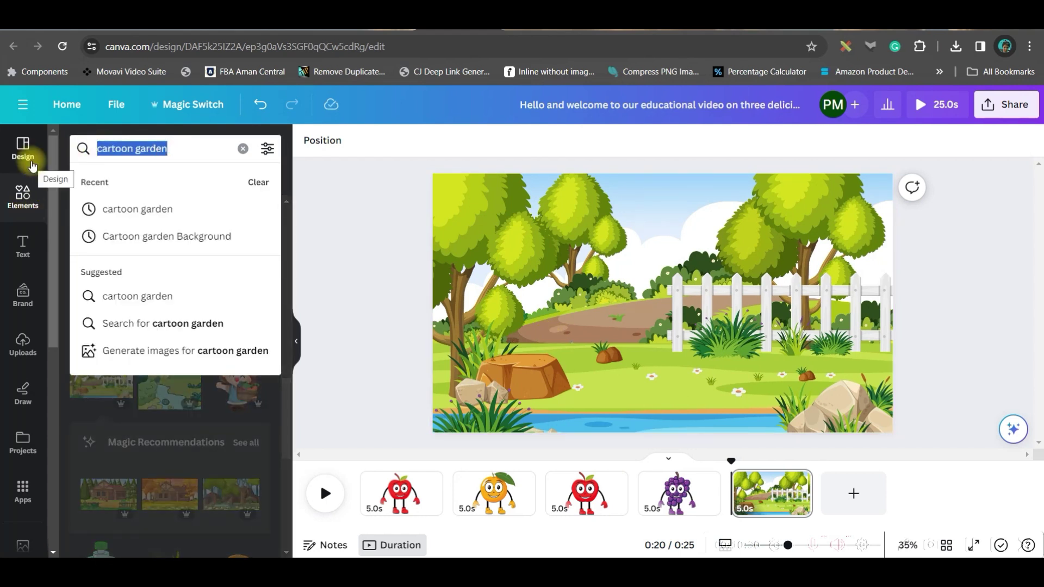
type("birds")
key("Return")
left_click(240, 280)
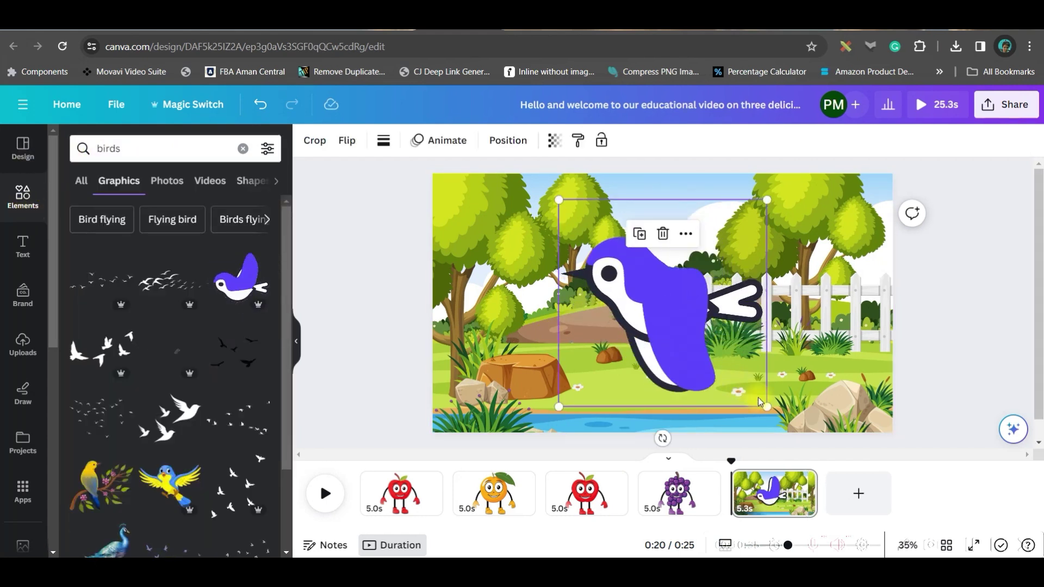
left_click_drag(765, 406, 825, 260)
Duplicate the bird twice and group all three birds together
left_click(795, 278)
left_click(742, 303)
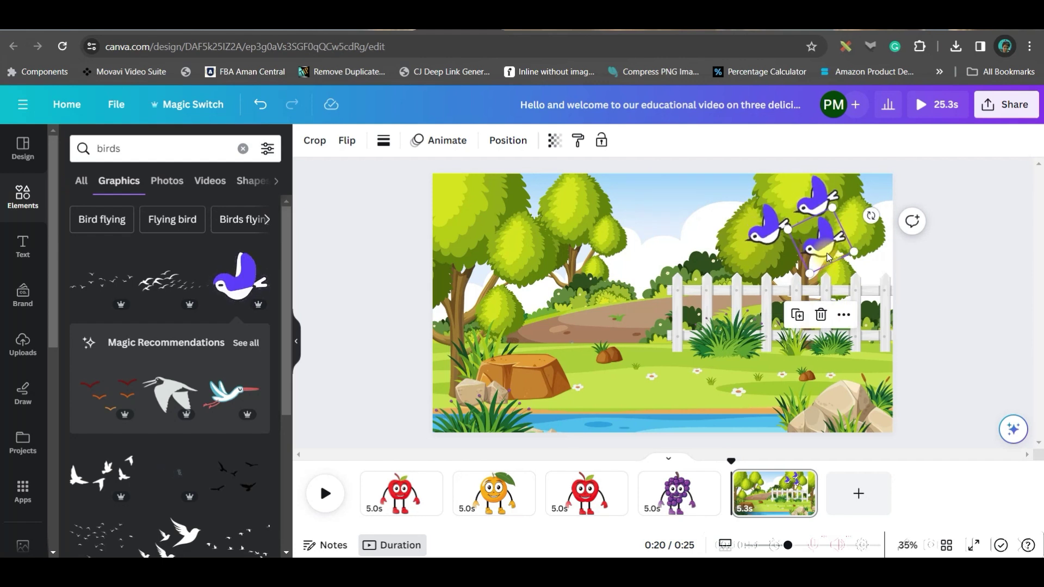
left_click(814, 195, "shift")
left_click(756, 229, "shift")
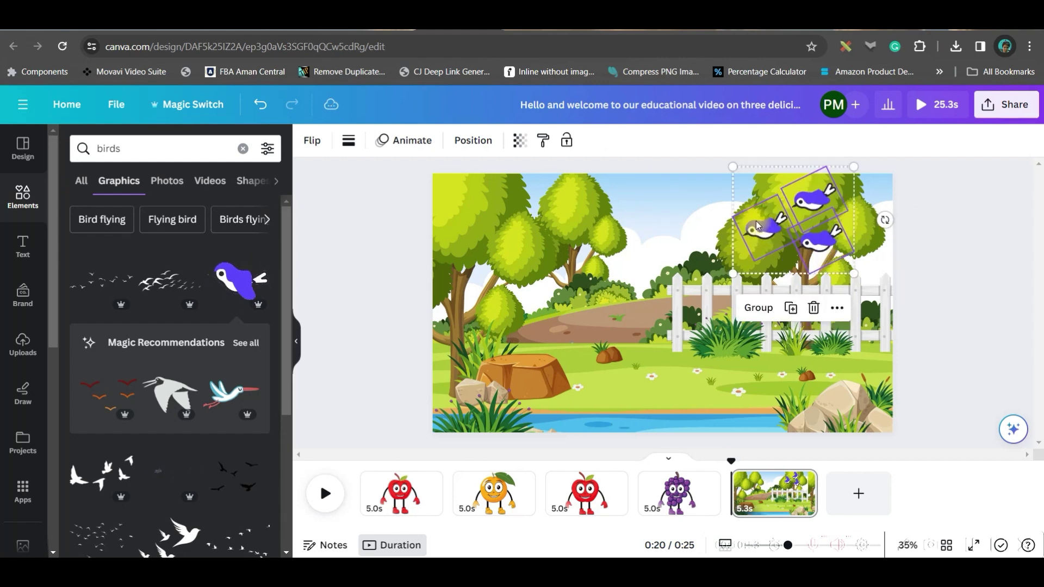
left_click(759, 308)
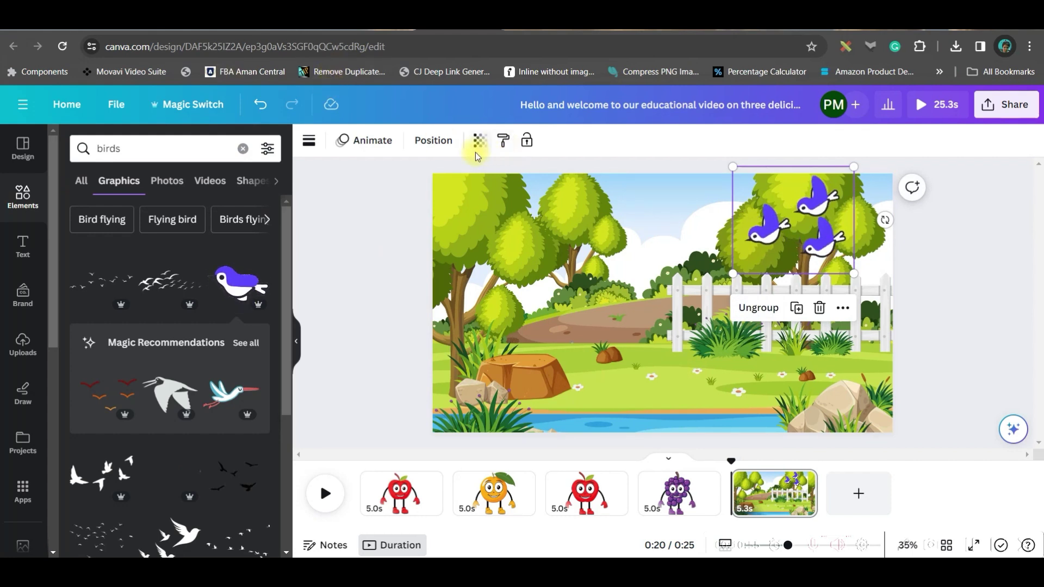
Give the bird group a smooth, slow custom motion path flying left across the sky
left_click(369, 141)
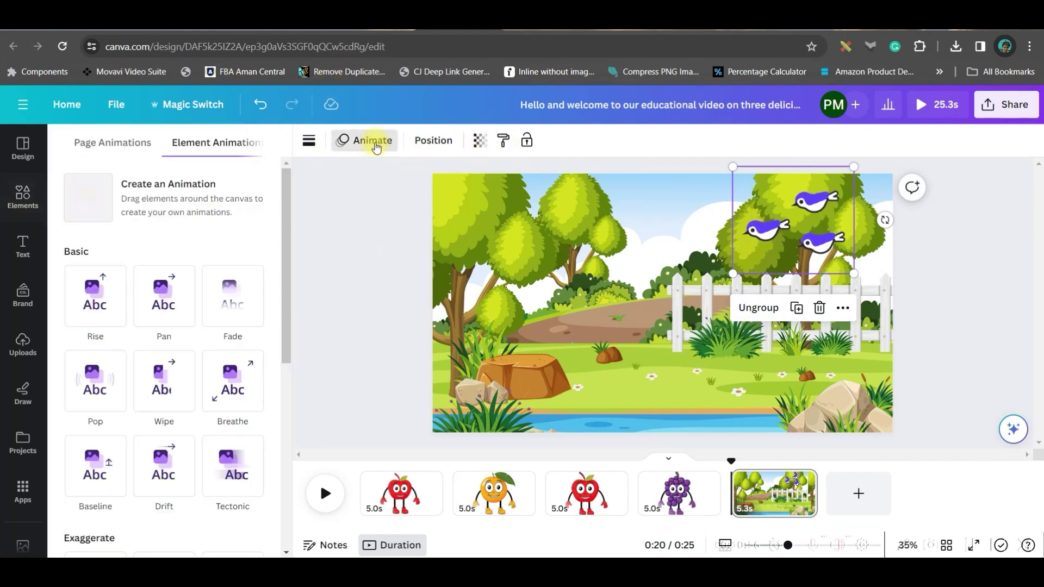
left_click(200, 198)
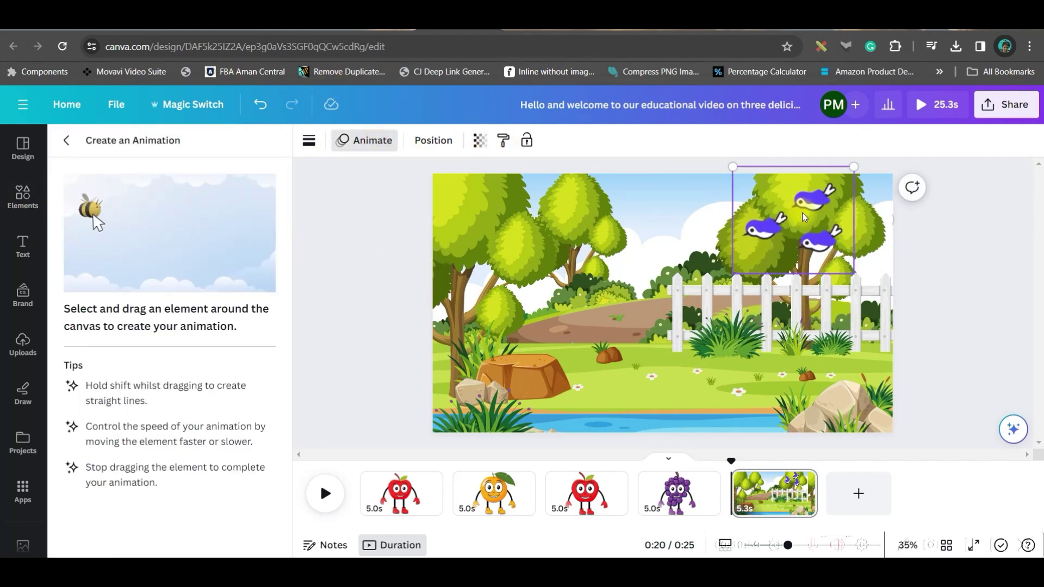
mouse_move(780, 218)
left_mouse_down()
mouse_move(729, 214)
mouse_move(696, 231)
mouse_move(641, 221)
left_mouse_up()
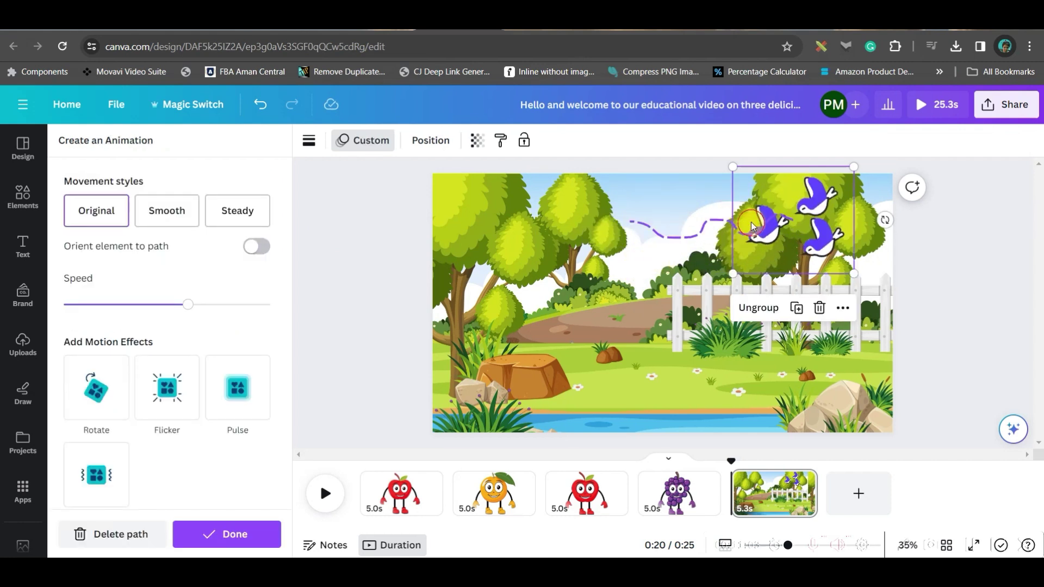
left_click(127, 532)
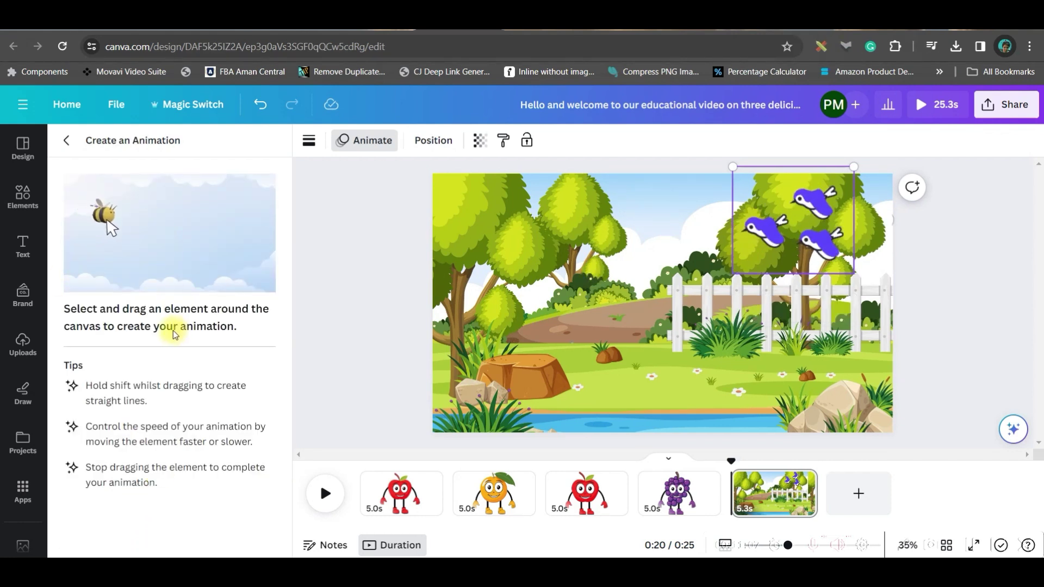
mouse_move(785, 233)
left_mouse_down()
mouse_move(683, 238)
mouse_move(654, 236)
mouse_move(652, 222)
mouse_move(668, 229)
mouse_move(584, 233)
mouse_move(533, 250)
mouse_move(498, 216)
mouse_move(351, 229)
left_mouse_up()
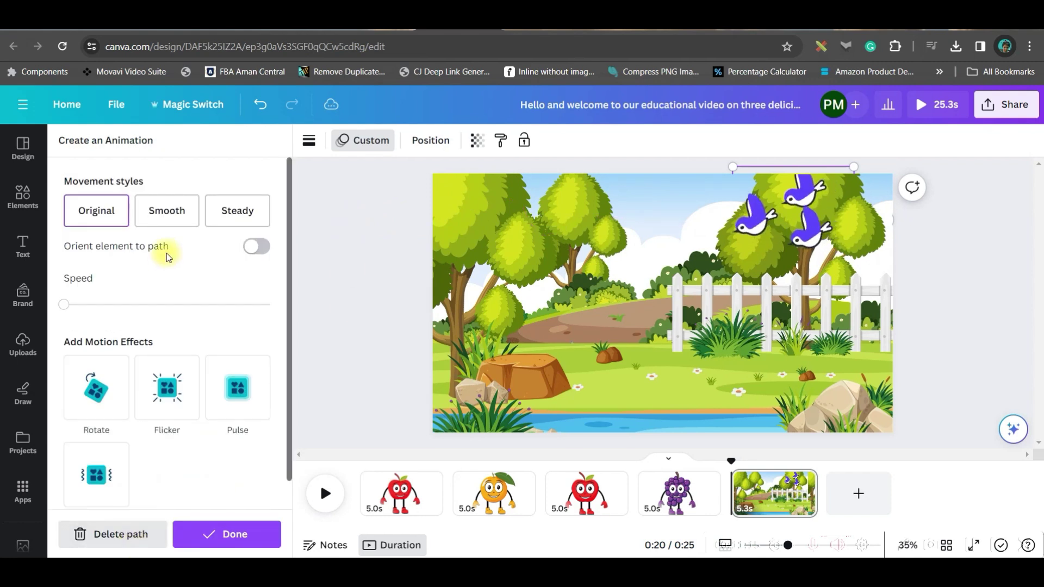
left_click(173, 210)
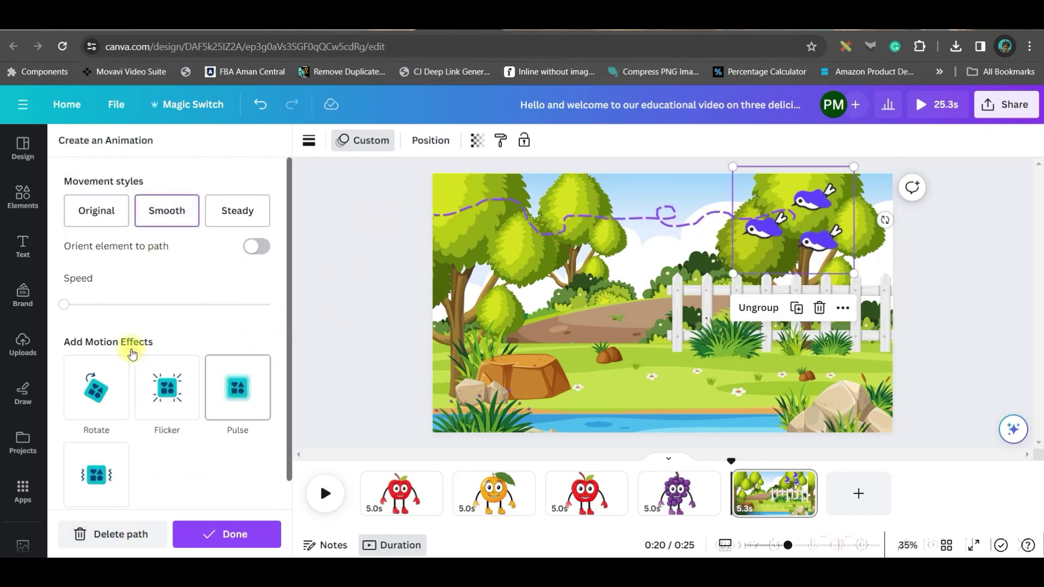
left_click_drag(72, 303, 80, 305)
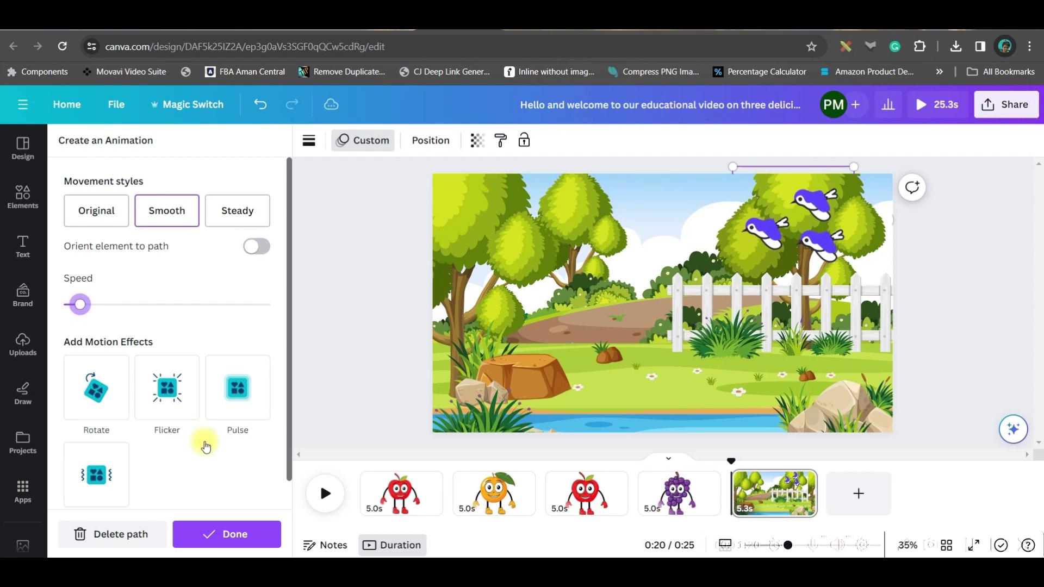
left_click(235, 535)
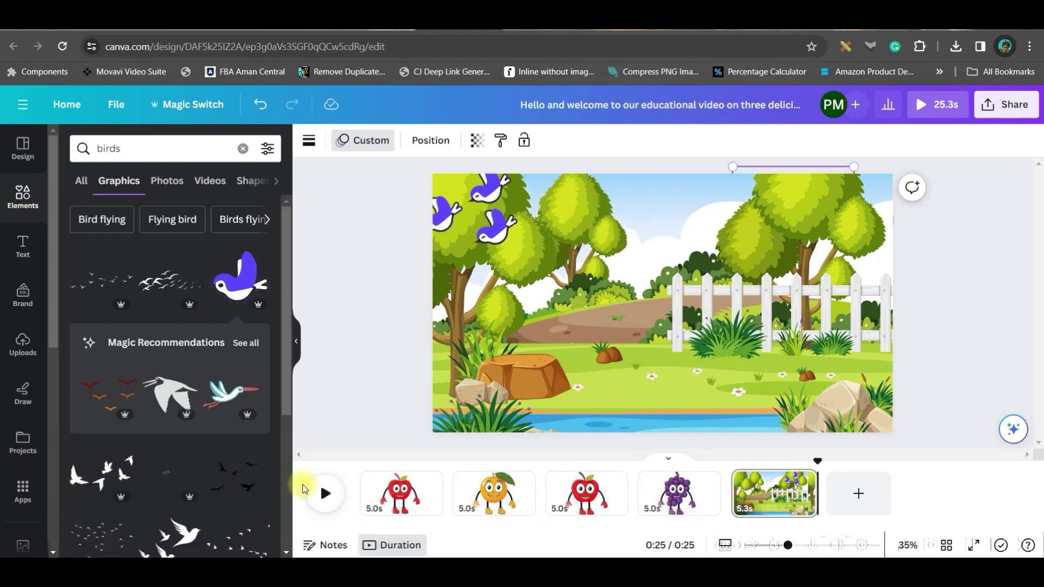
Preview the video, search for more garden elements, and move the bird group to the top layer
left_click(324, 493)
left_click(778, 483)
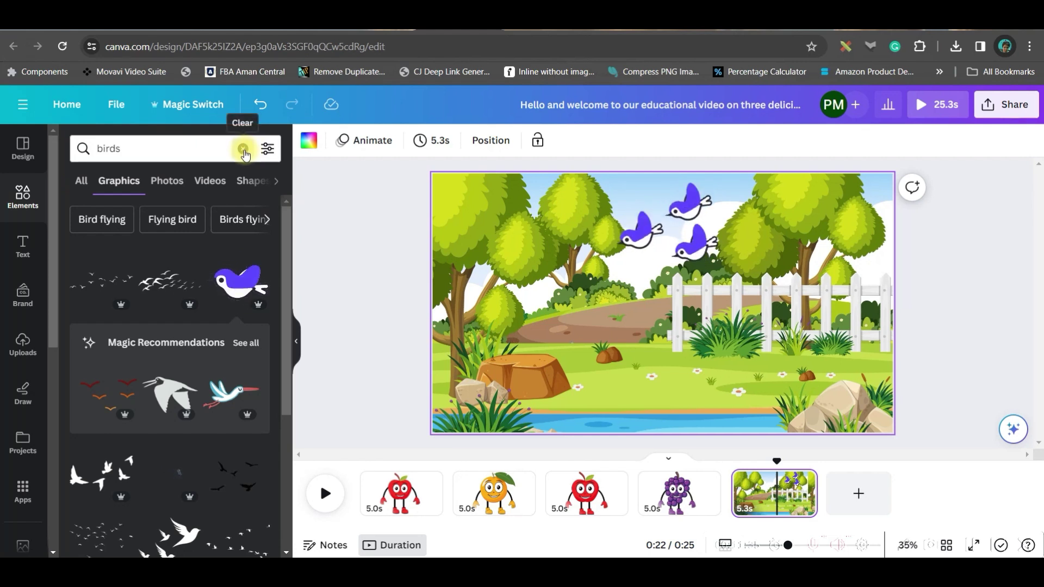
left_click(187, 149)
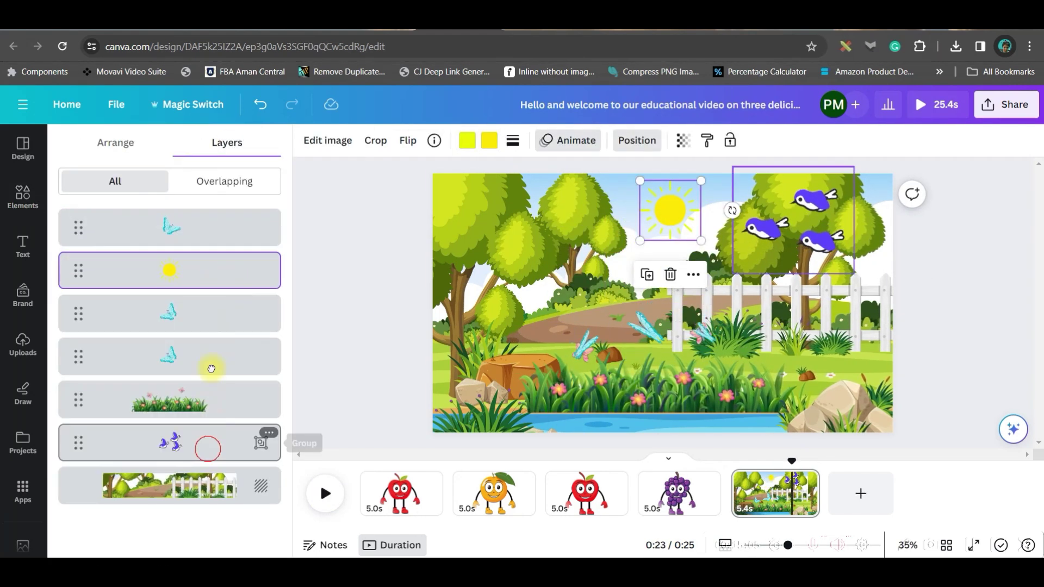
left_click_drag(211, 369, 210, 227)
left_click(325, 493)
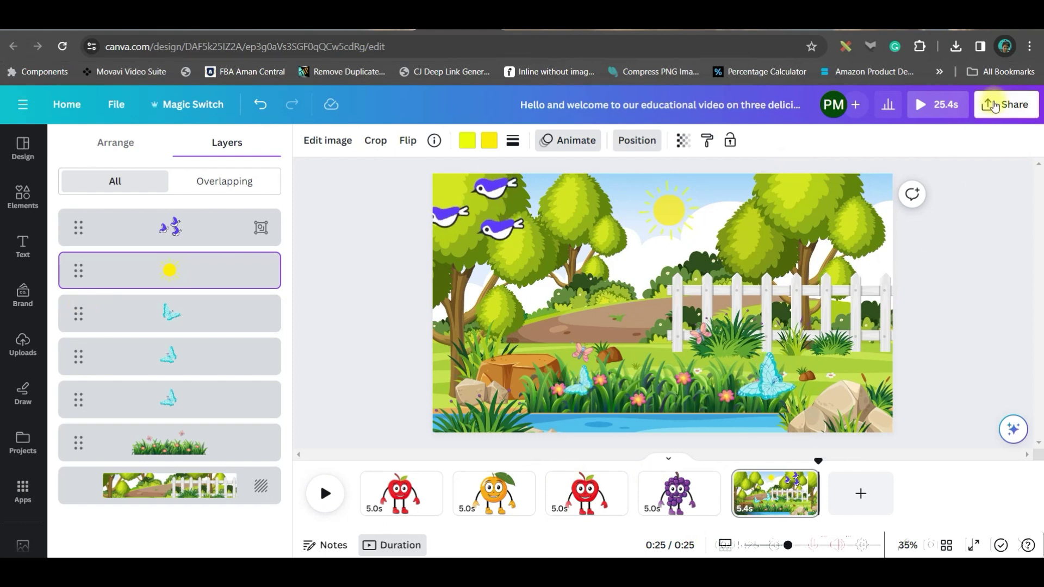
Download only page 5 as an MP4 video
left_click(1003, 104)
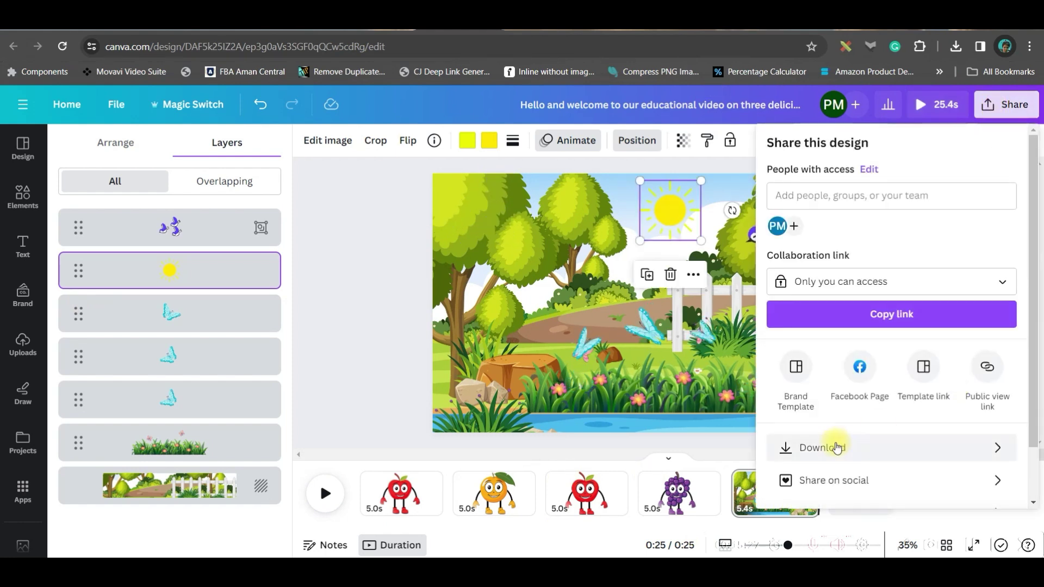
left_click(834, 446)
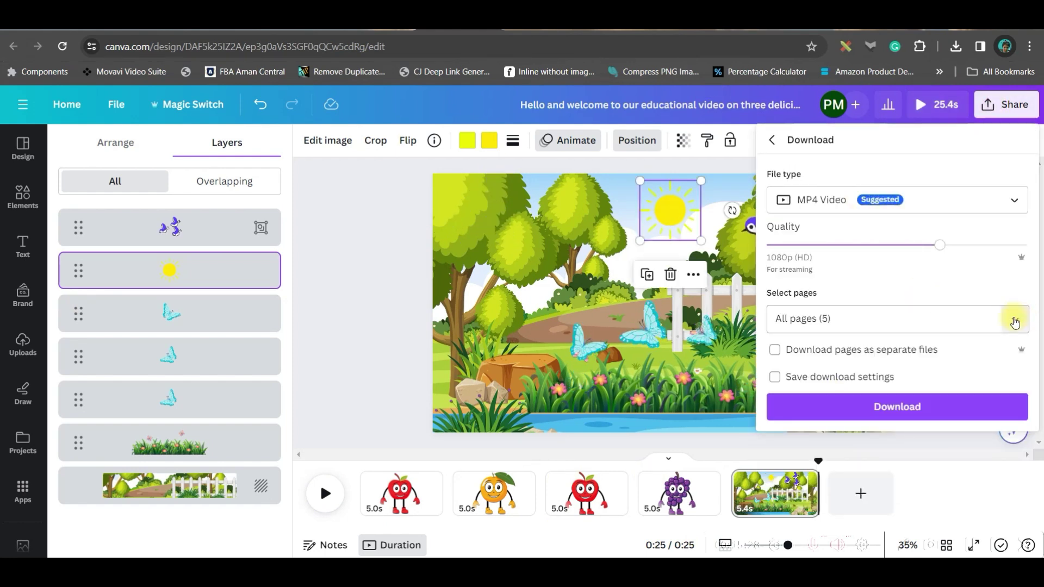
left_click(1014, 321)
left_click(1004, 115)
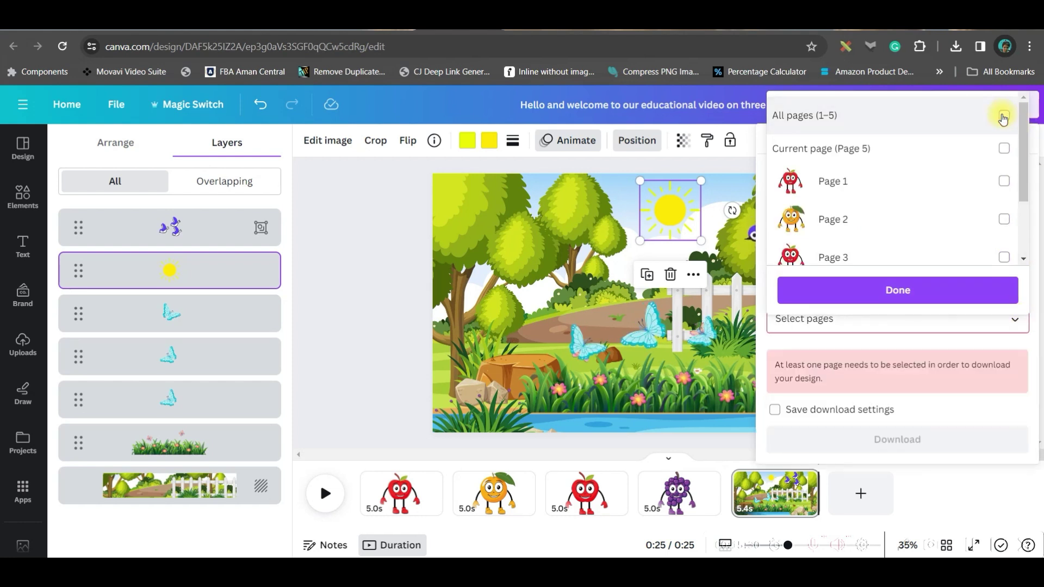
left_click_drag(1025, 149, 1026, 198)
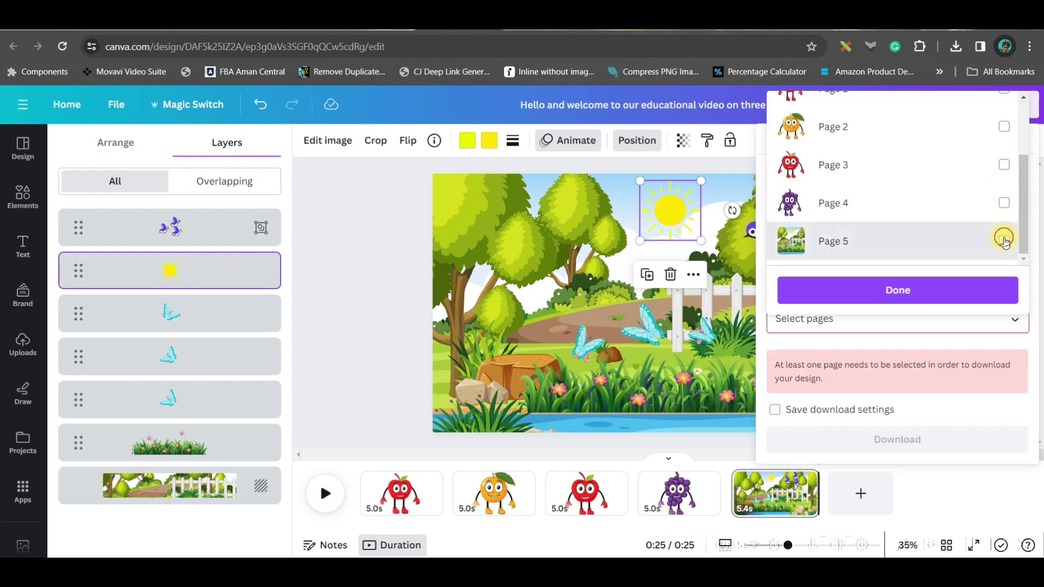
left_click(1005, 238)
left_click(974, 291)
left_click(939, 365)
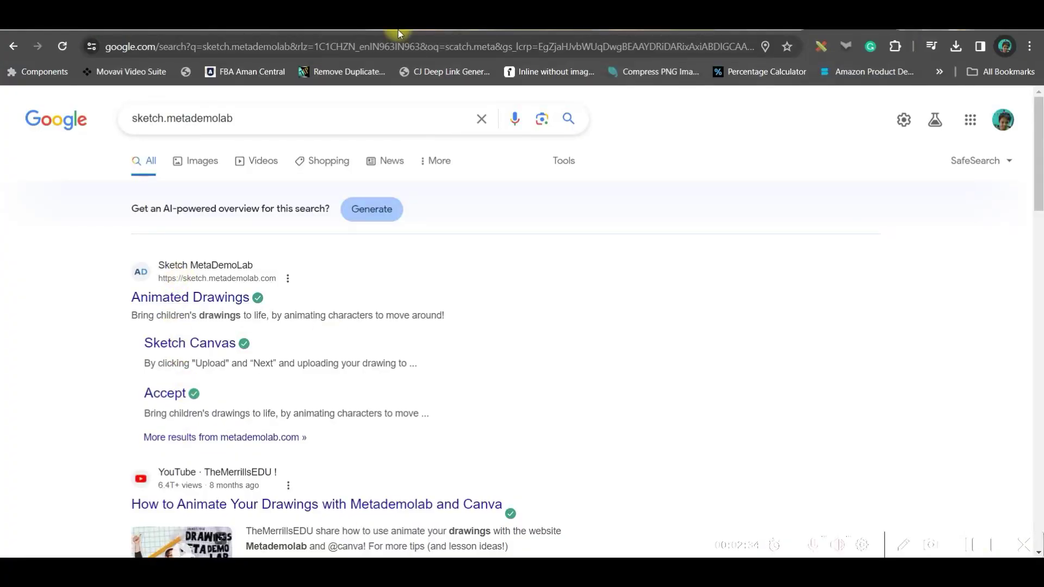
Open Meta's Animated Drawings site, accept cookies, preview the Upload a Drawing page, then return home
left_click(212, 298)
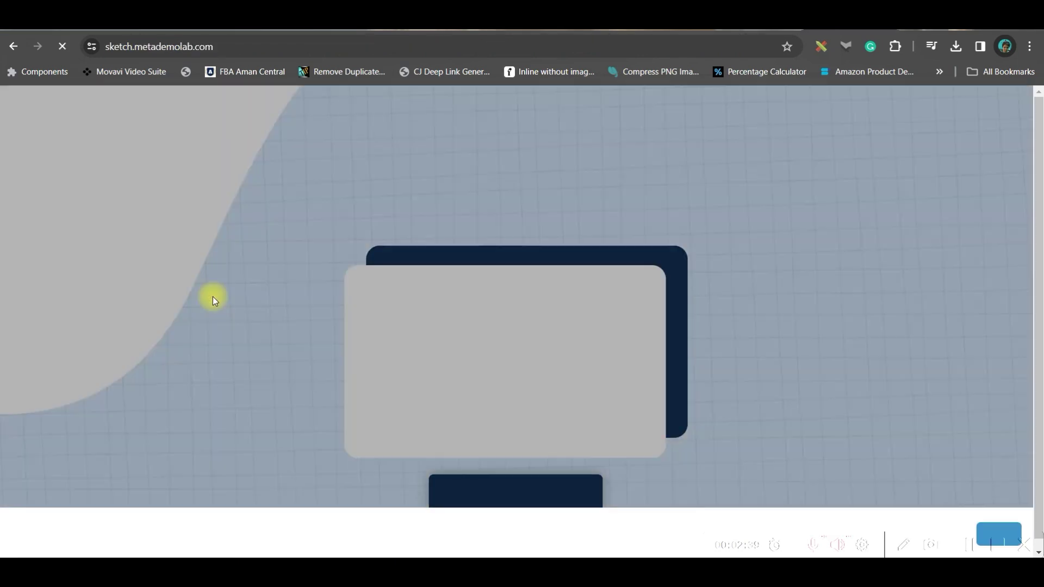
scroll(716, 262, "down", 1)
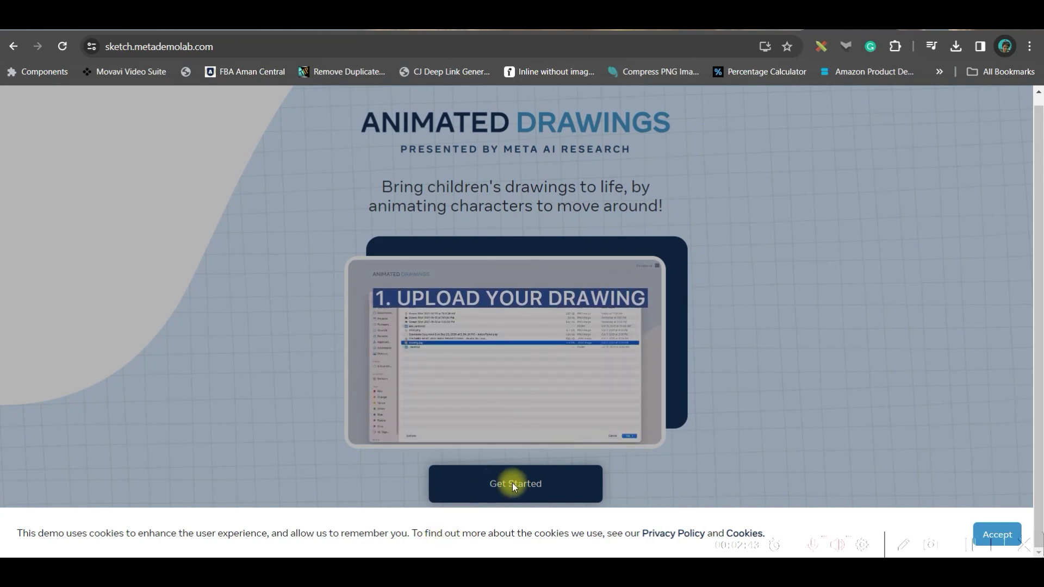
left_click(1006, 534)
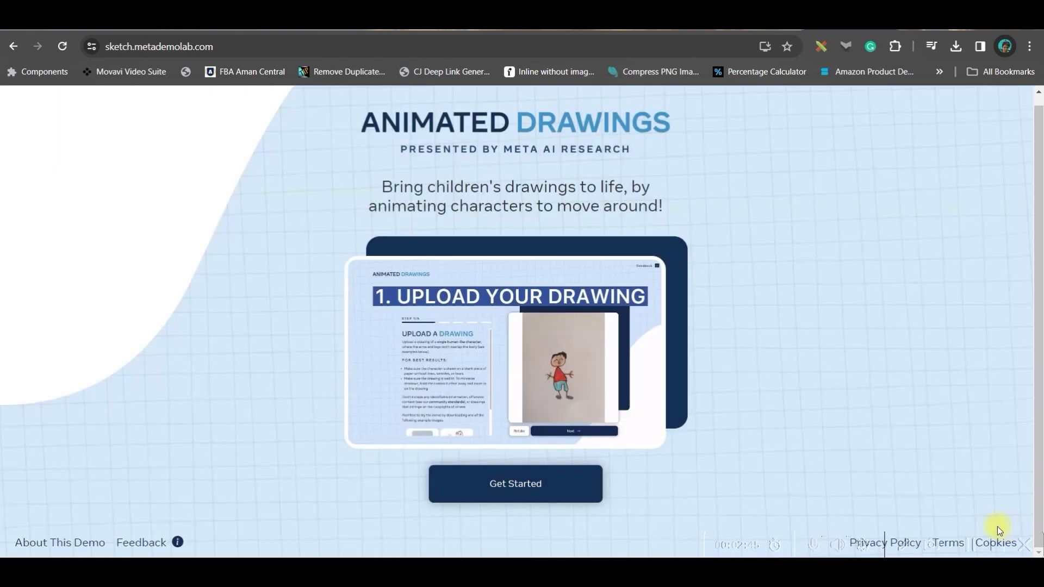
left_click(481, 485)
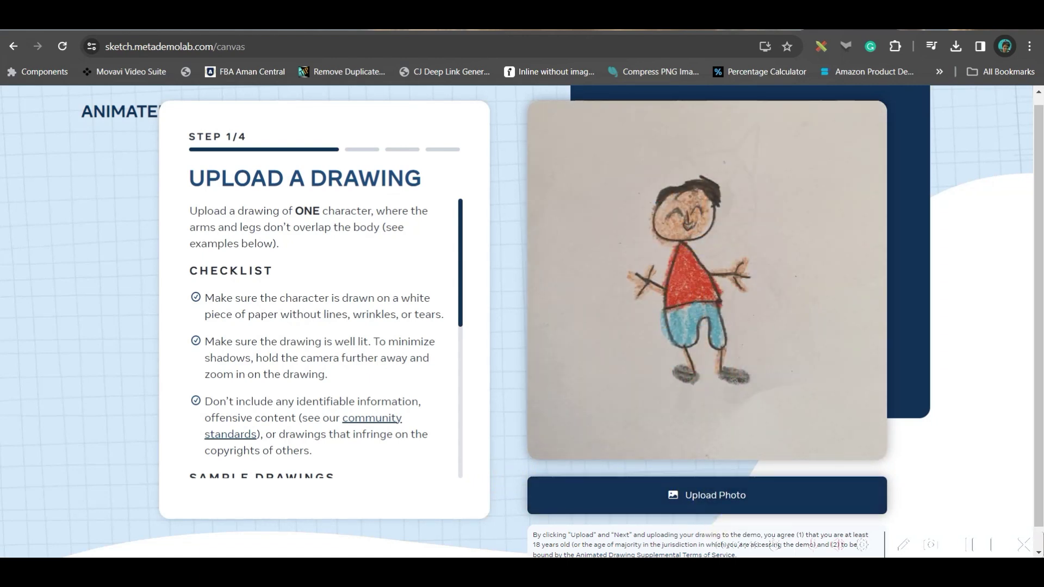
left_click(969, 545)
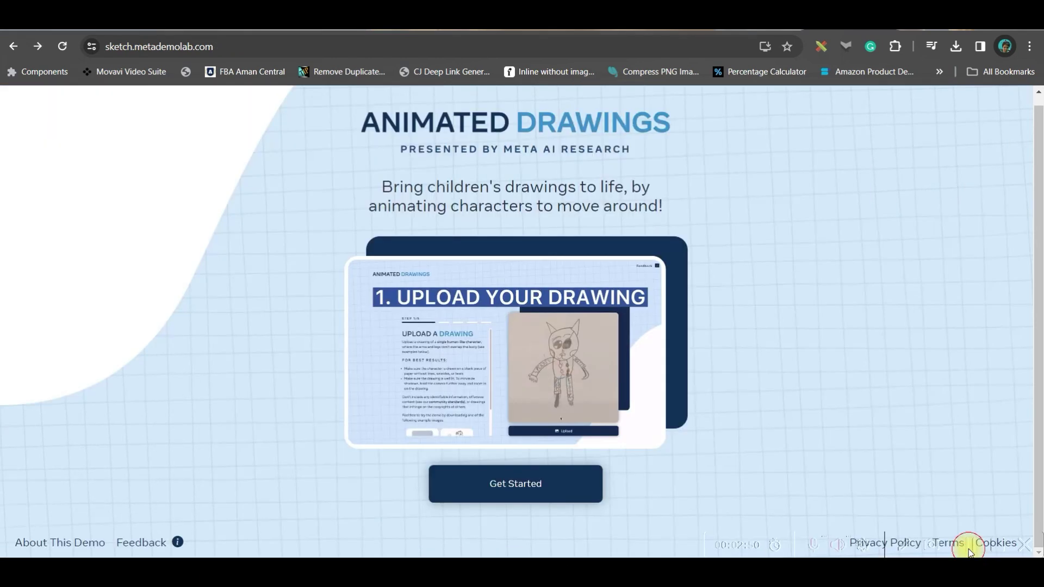
Restart the upload with the apple drawing and agree to the research-use terms
left_click(483, 485)
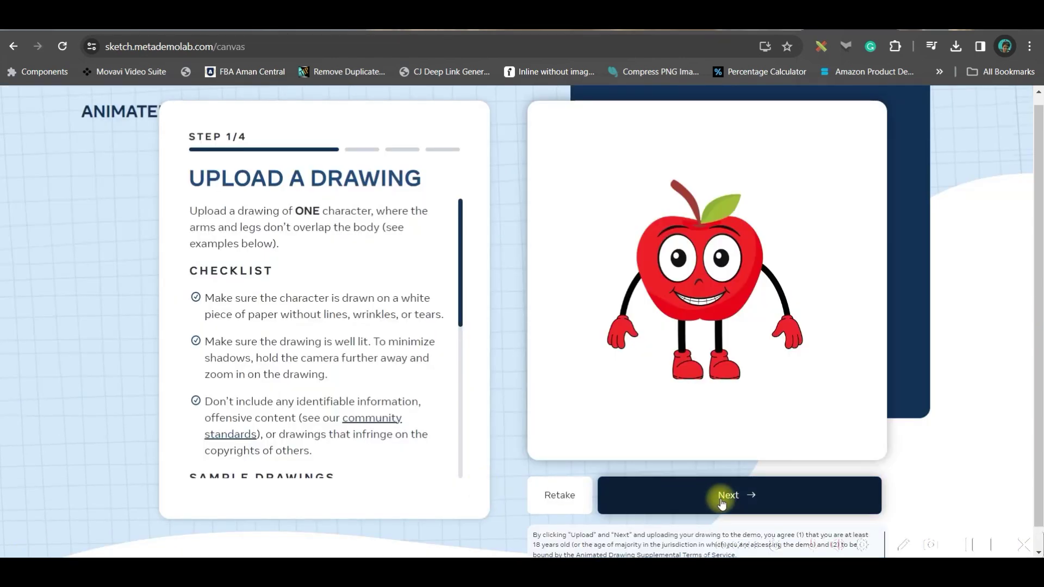
left_click(693, 496)
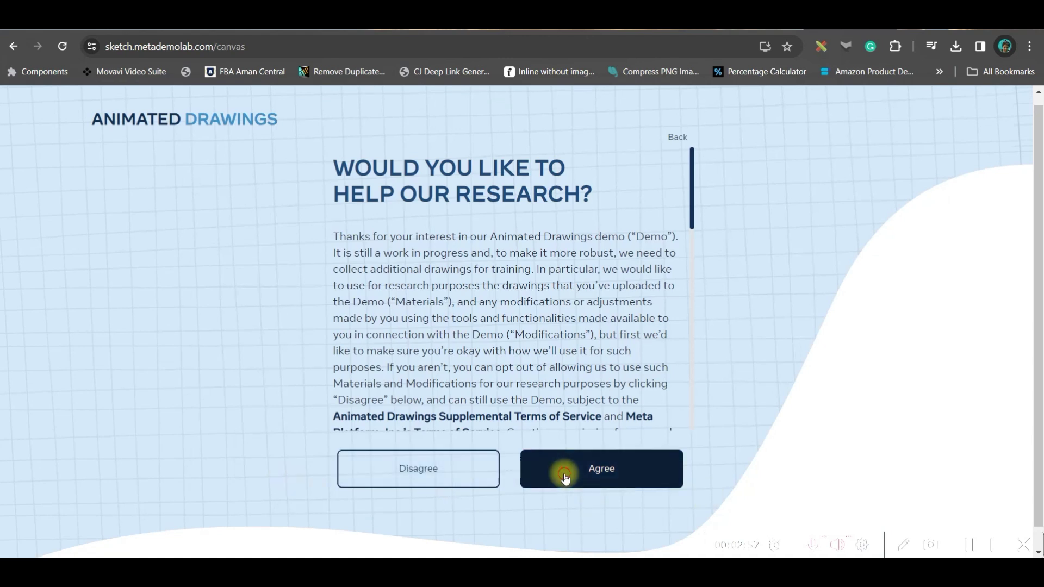
left_click(559, 474)
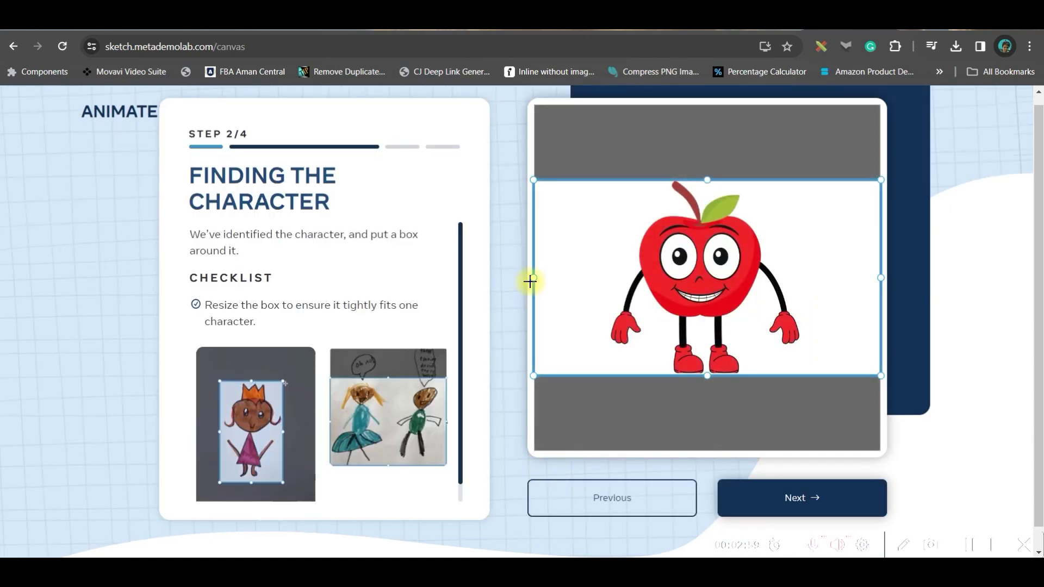
Tighten the character box around the apple and accept its separation and joint layout
left_click_drag(530, 281, 598, 277)
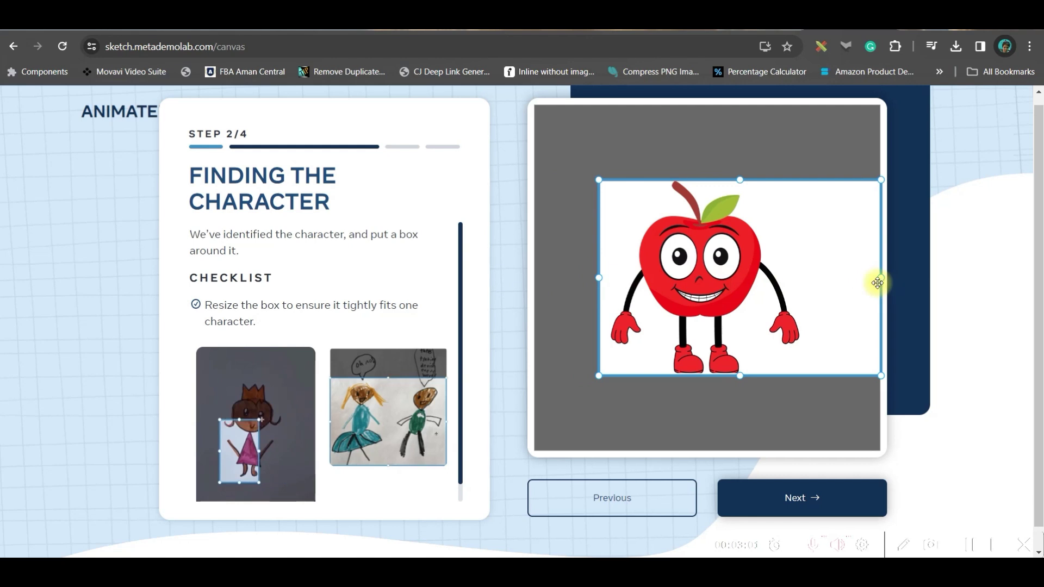
left_click_drag(878, 283, 811, 284)
left_click(823, 506)
left_click(822, 505)
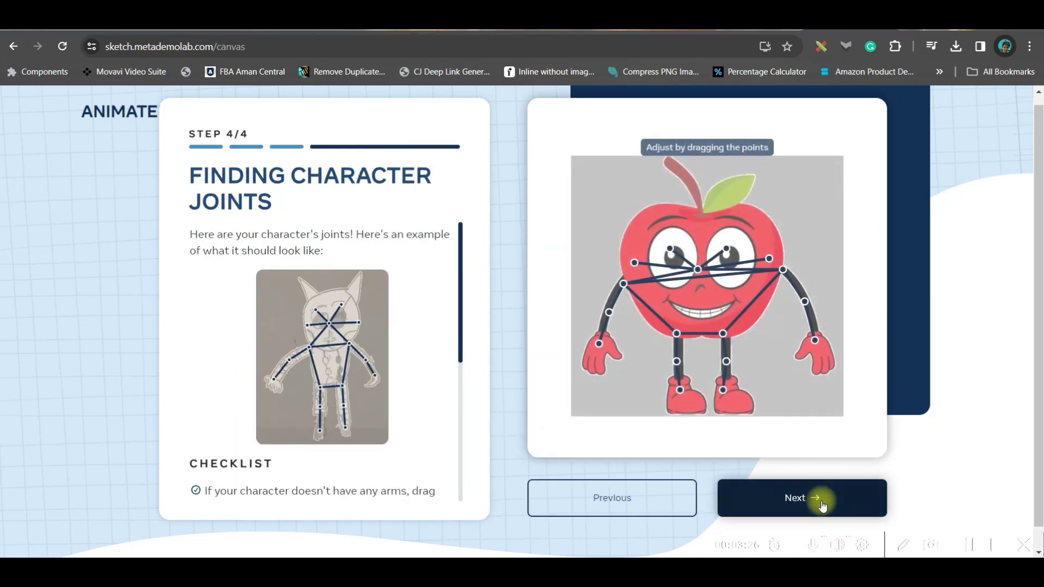
left_click(706, 249)
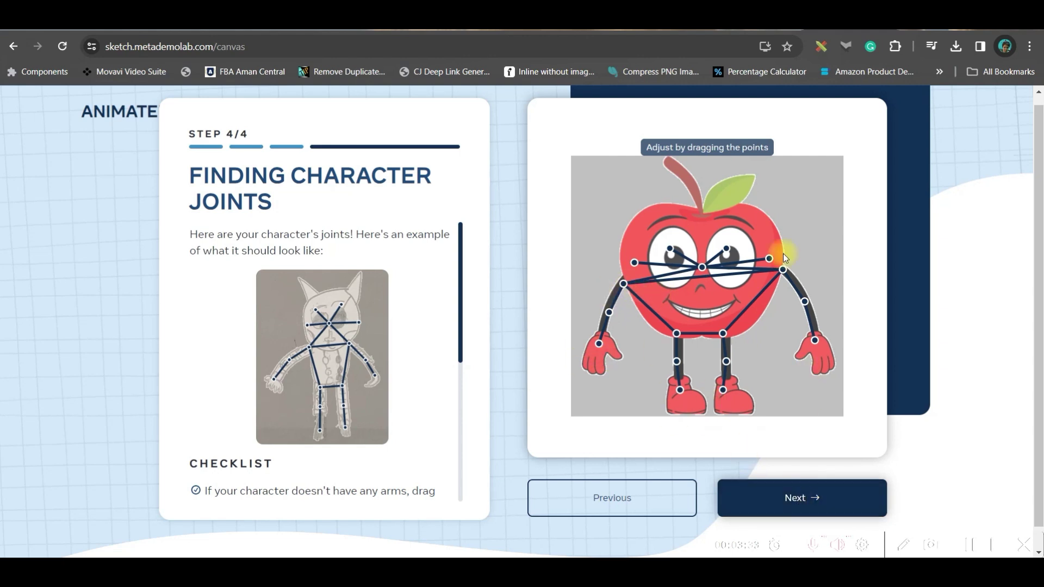
left_click(808, 501)
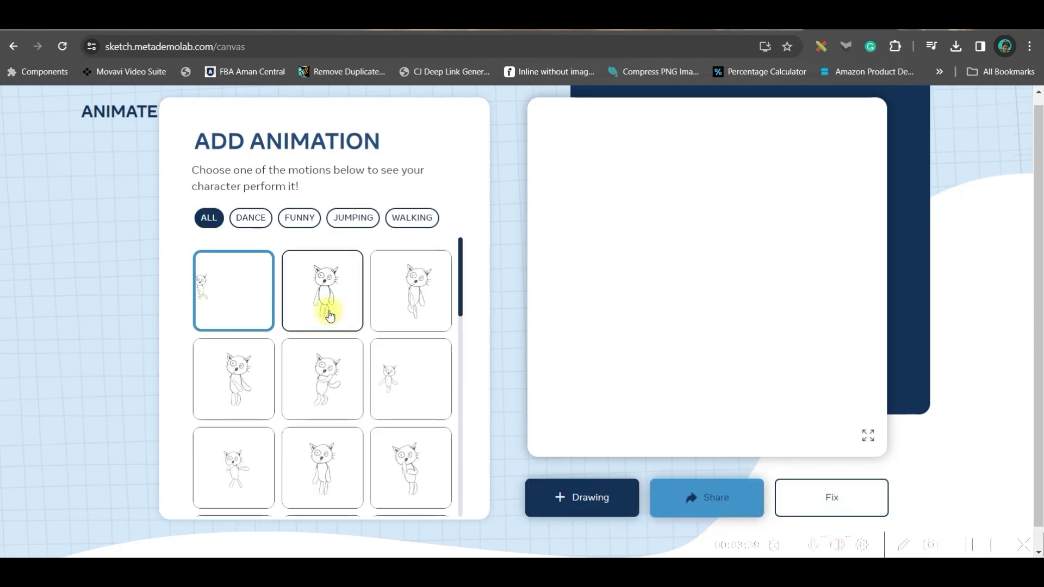
Give the apple a DANCE motion and watch the animation full screen
scroll(348, 332, "down", 3)
scroll(397, 419, "down", 2)
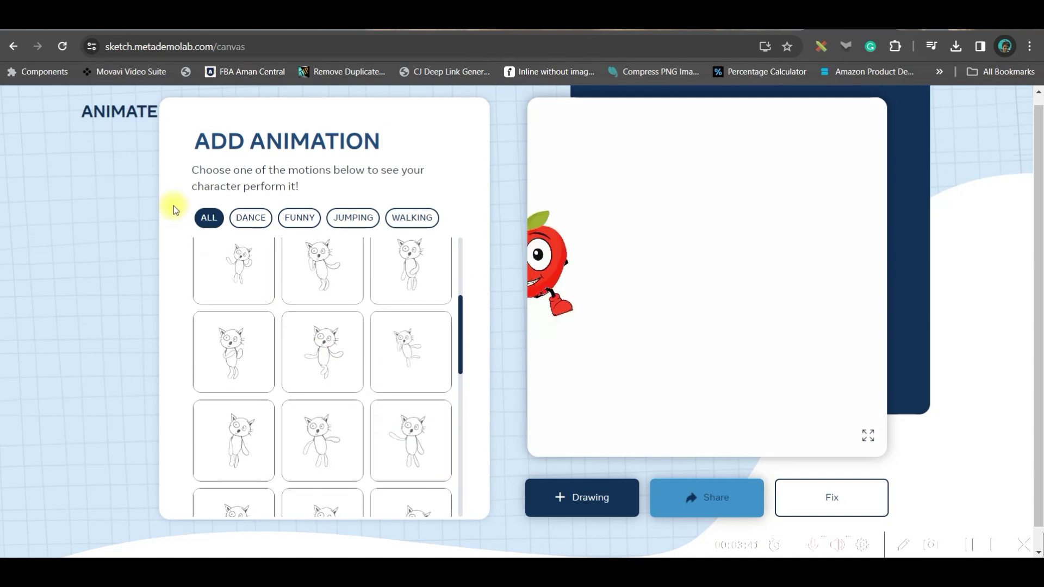
left_click(305, 287)
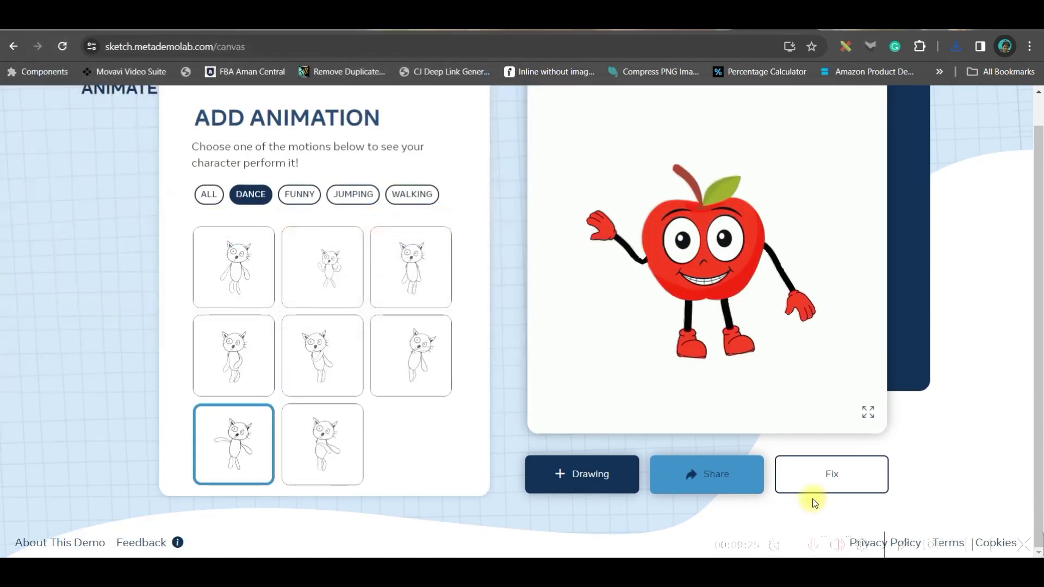
left_click(867, 413)
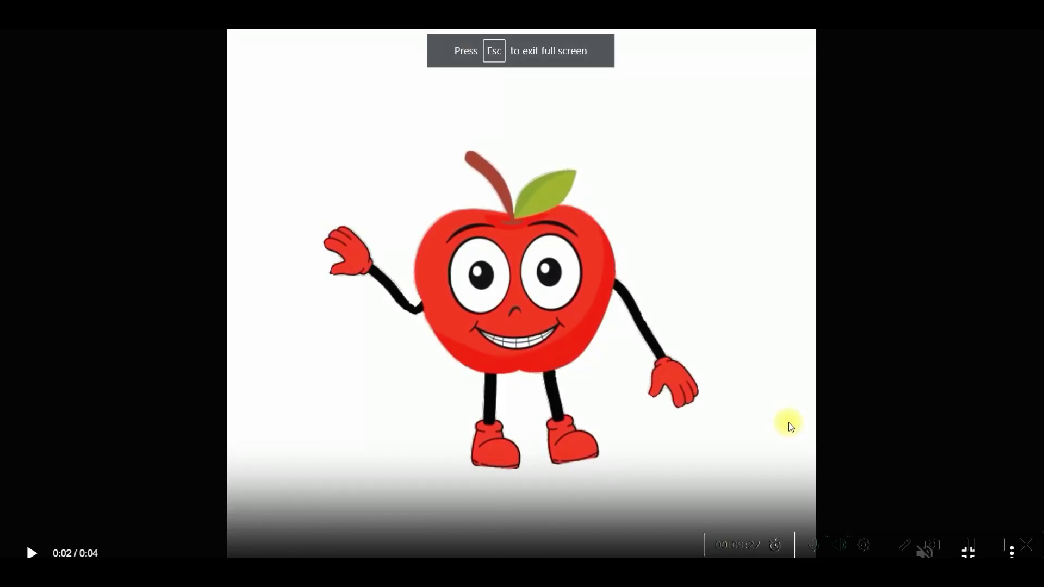
Save the apple dance video as hip_hop_dancing3.mp4
right_click(574, 289)
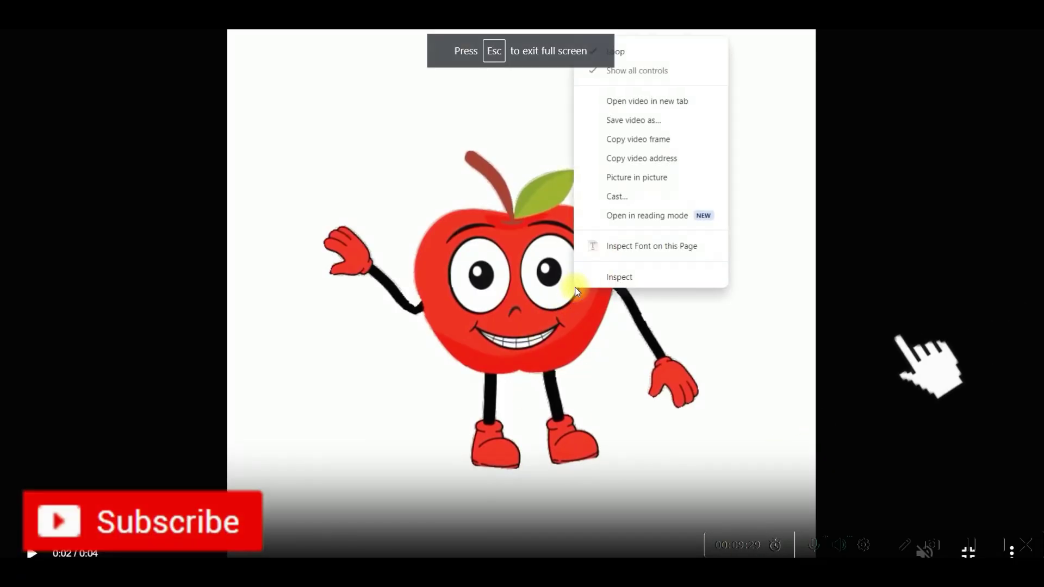
left_click(650, 143)
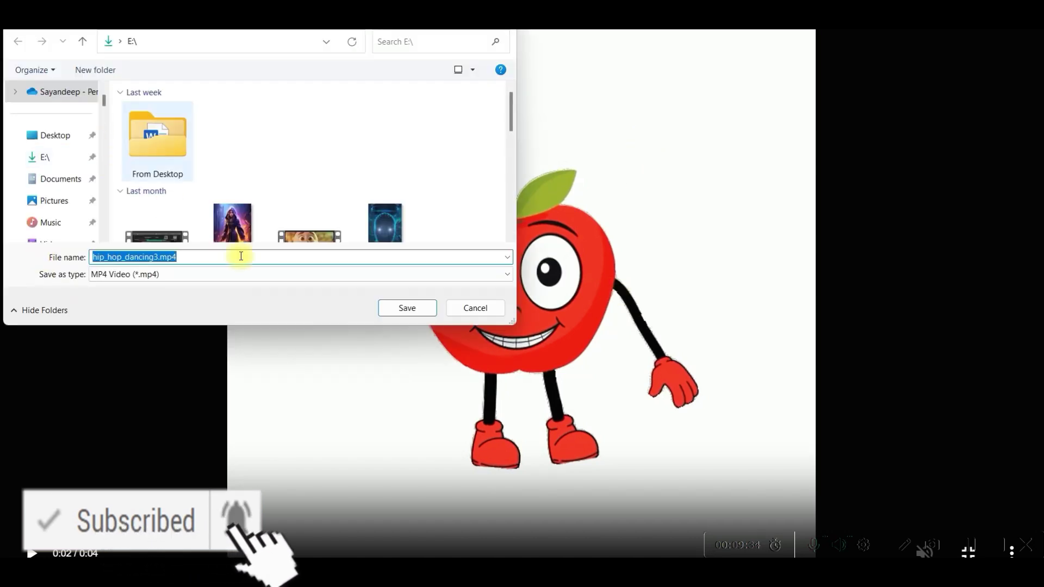
left_click(408, 308)
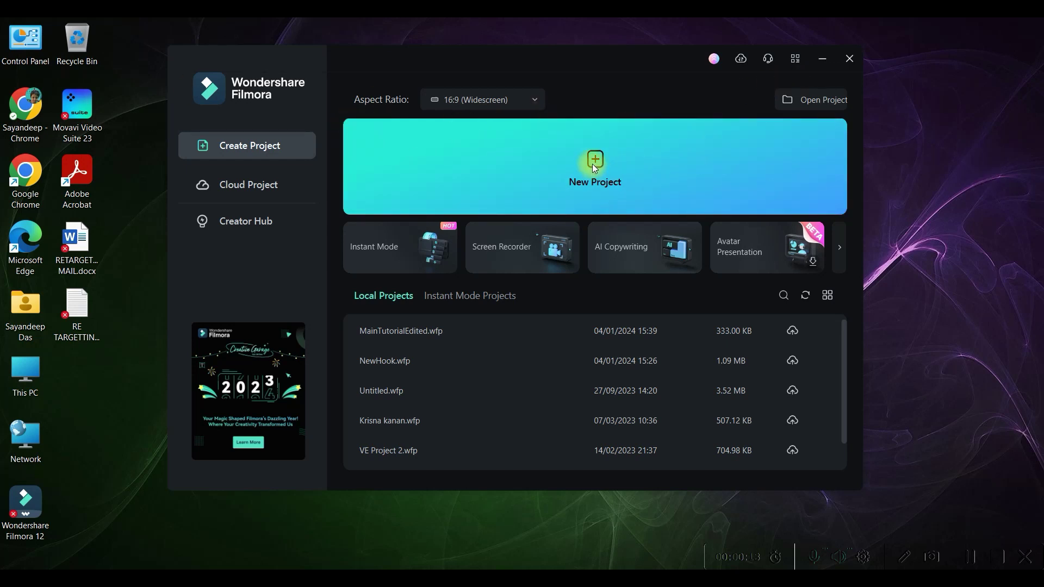
Keep the new Filmora project's aspect ratio at 16:9 (Widescreen)
left_click(501, 99)
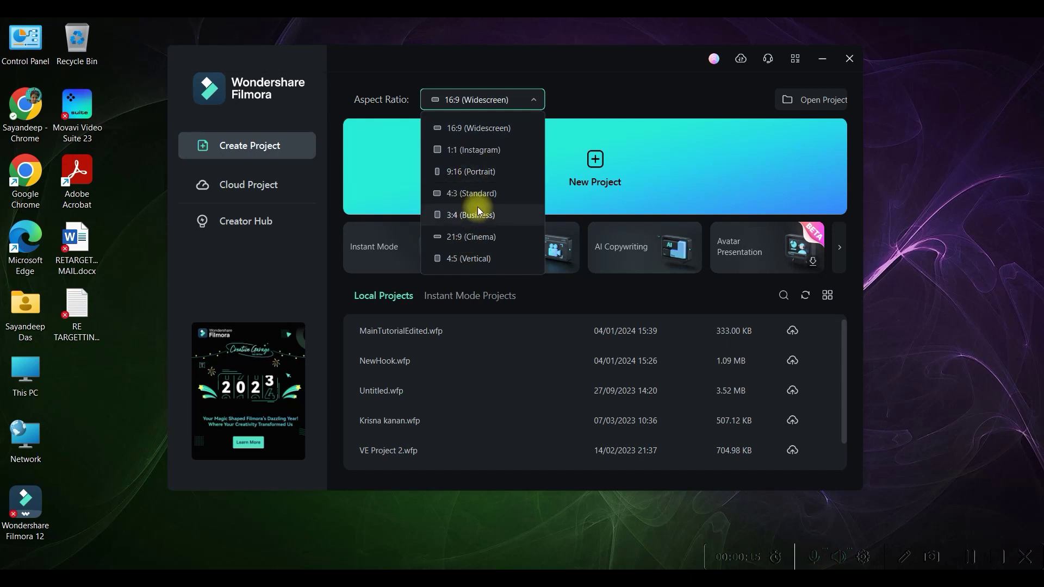
left_click(468, 128)
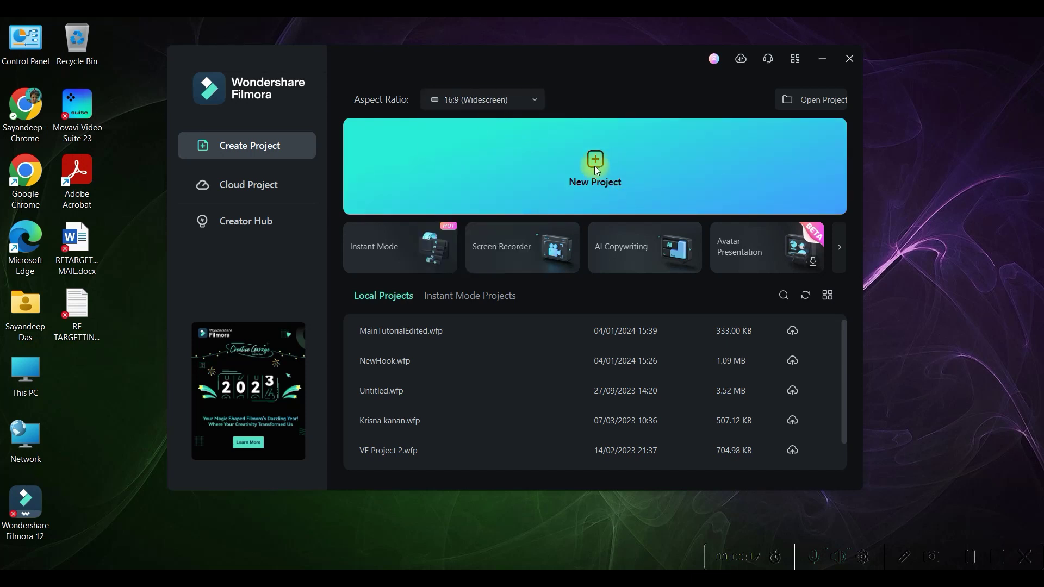
Create a new Filmora project and browse the Import Media Files dialog up to PENDING TO PUBLISH, then cancel it
left_click(596, 167)
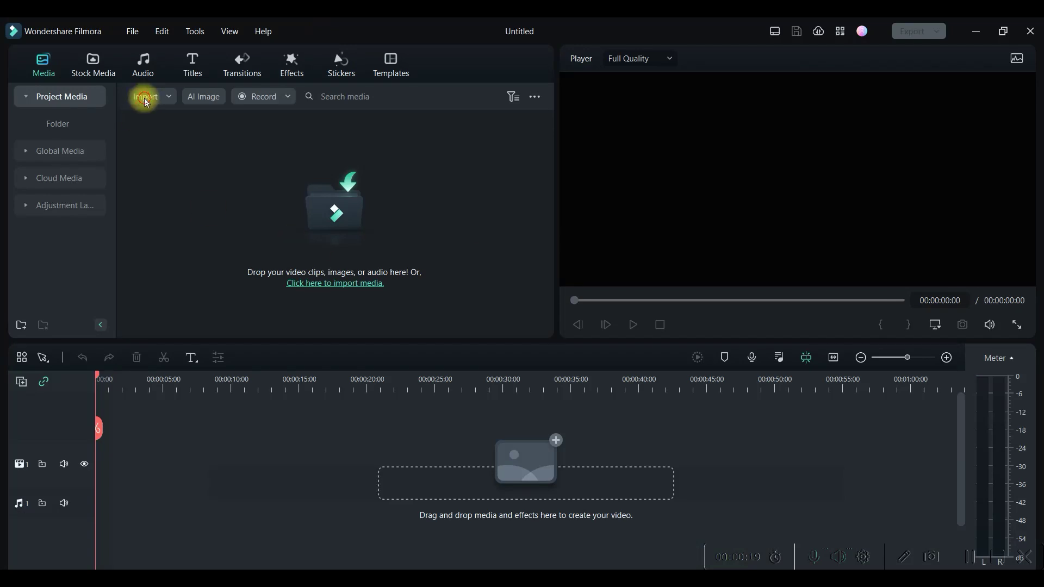
left_click(146, 103)
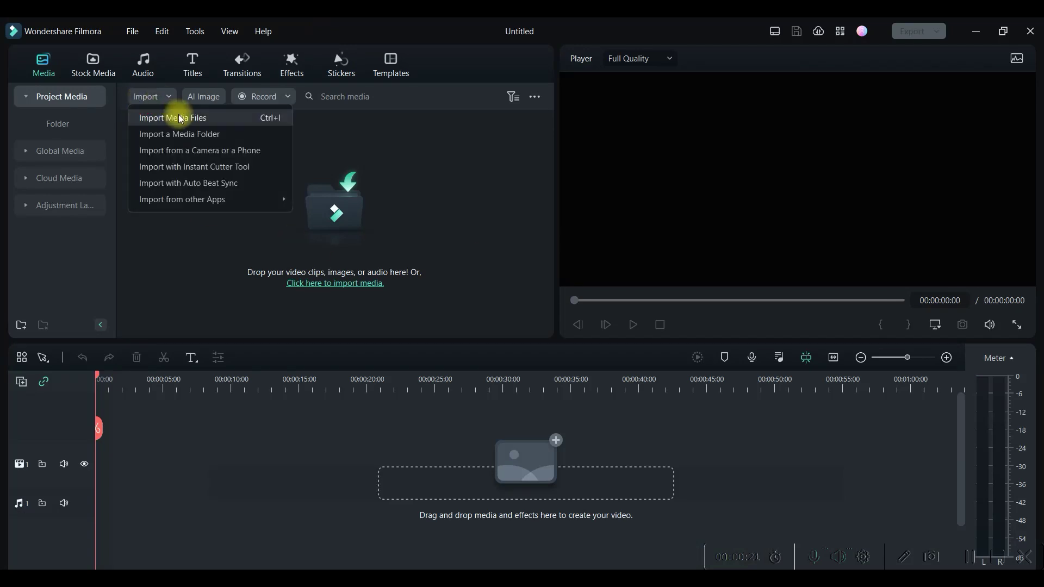
left_click(179, 115)
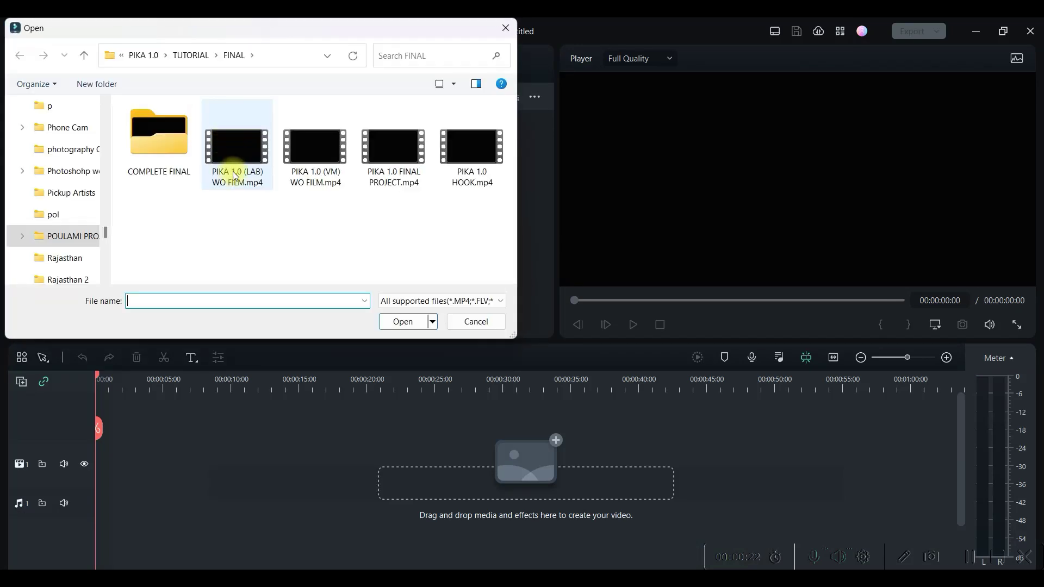
left_click(144, 55)
left_click(152, 56)
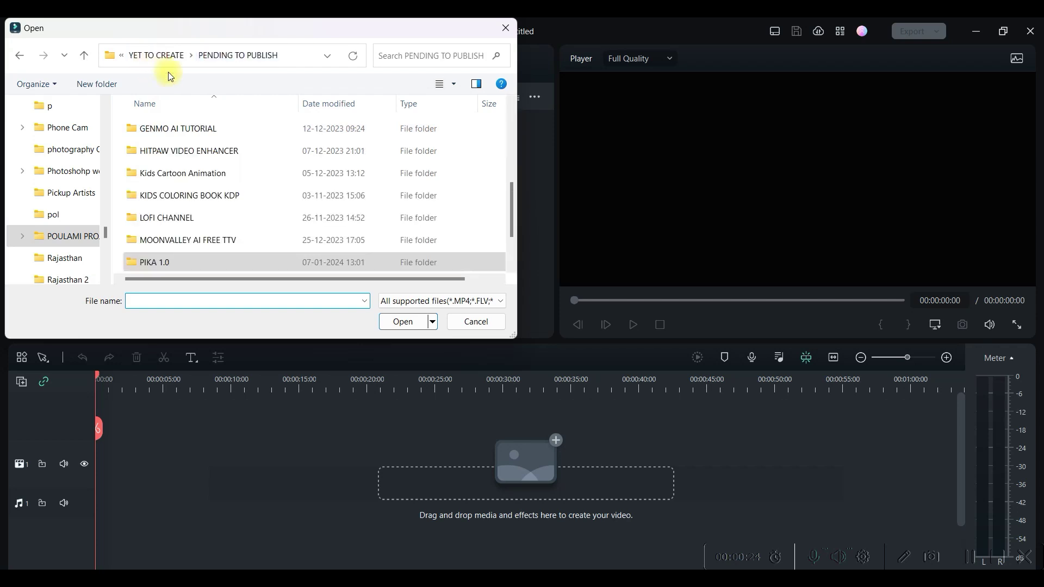
key("Escape")
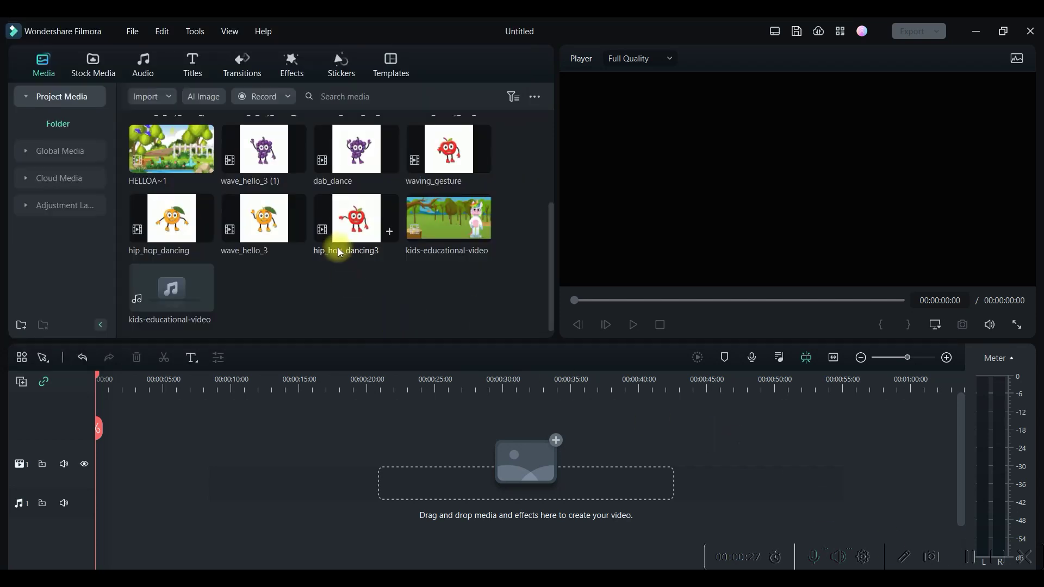
scroll(341, 256, "up", 3)
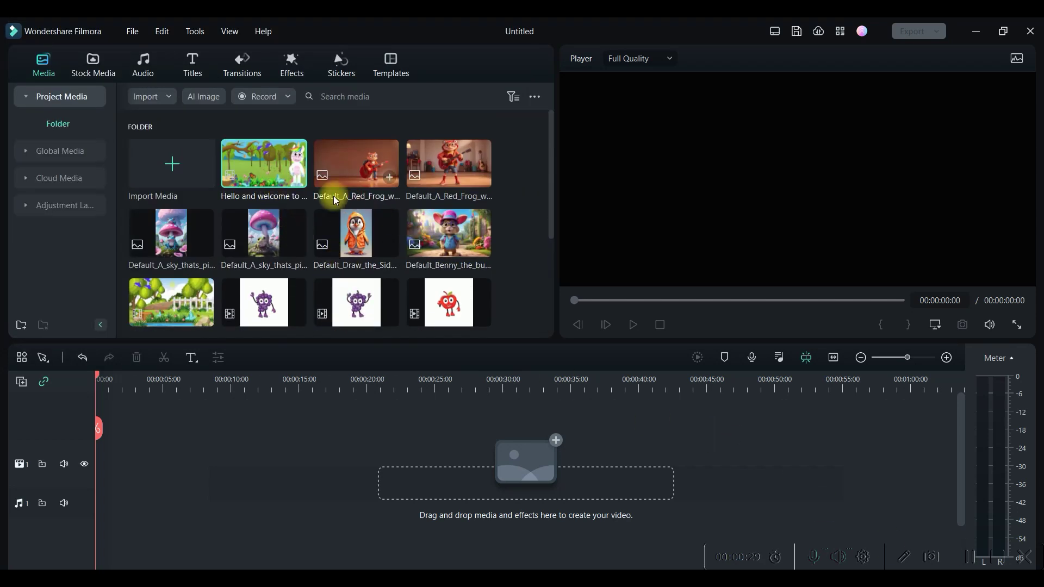
Put the garden welcome video on track 1 and waving_gesture on track 2, then open the apple clip's settings
left_click_drag(260, 169, 66, 478)
left_click(666, 189)
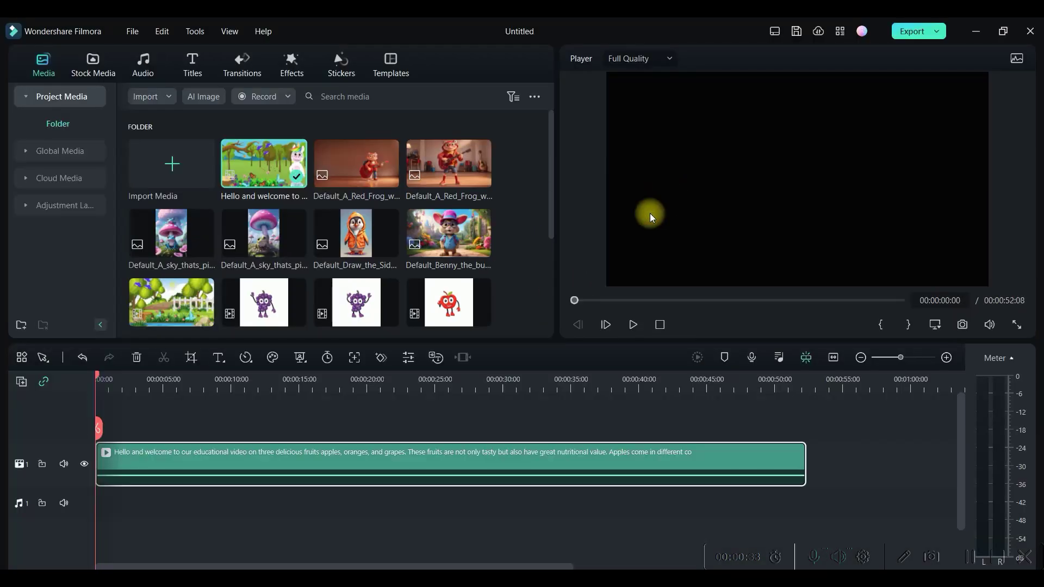
left_click_drag(448, 149, 157, 507)
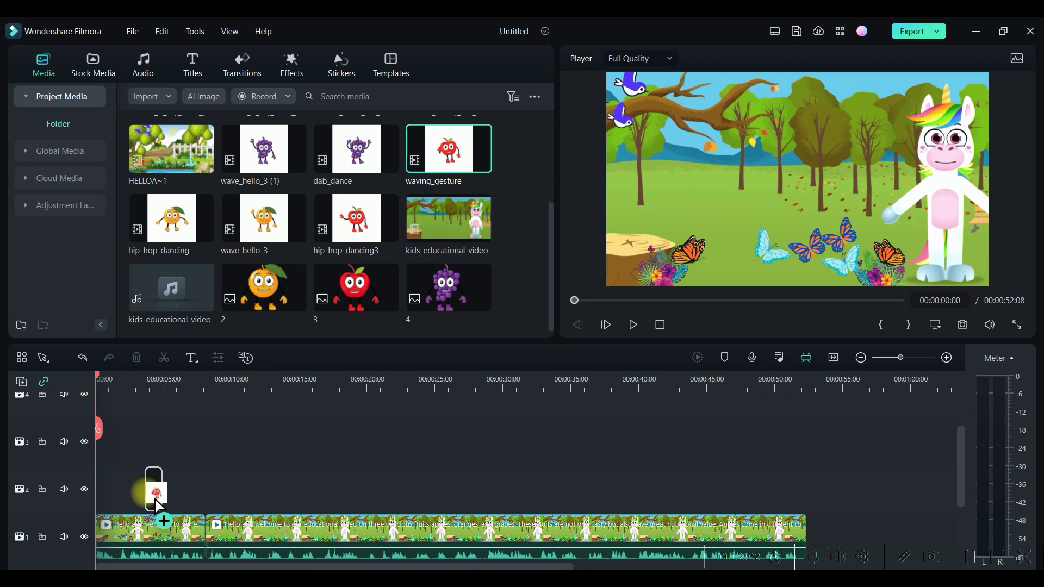
left_click(663, 190)
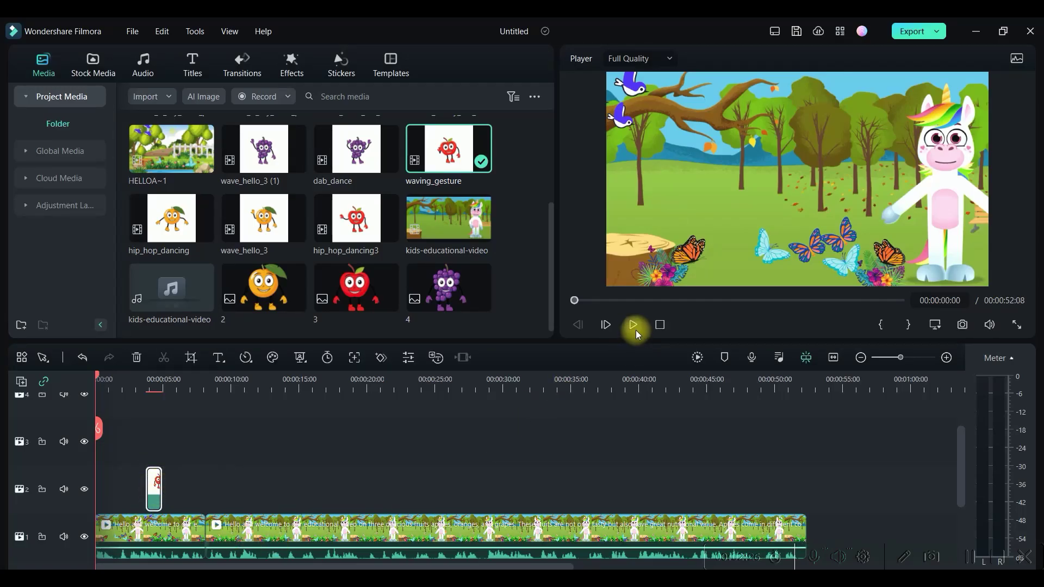
double_click(154, 486)
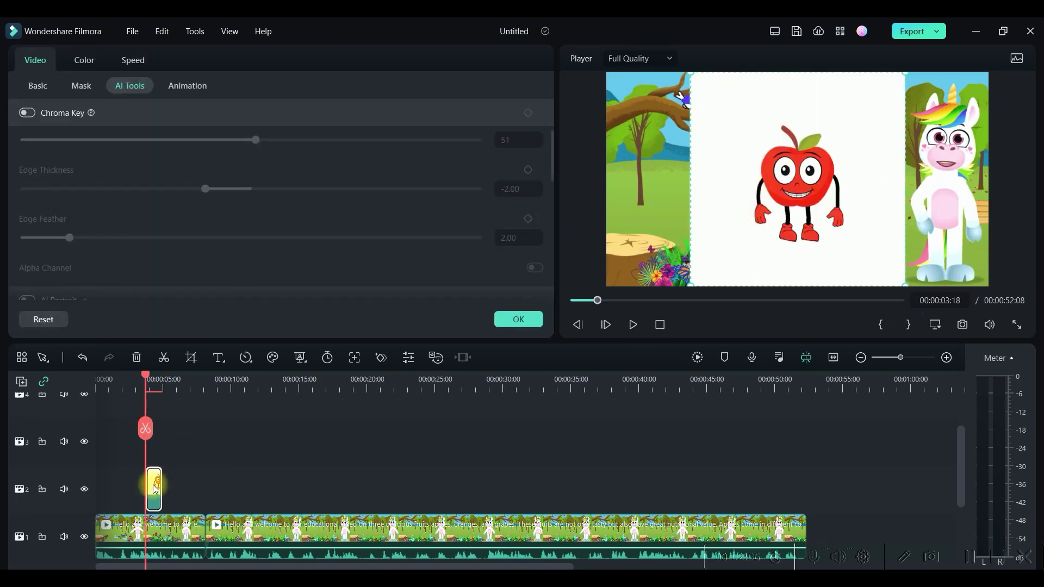
Enable Chroma Key on the apple clip and key out its white background with the eyedropper
left_click_drag(907, 361, 920, 363)
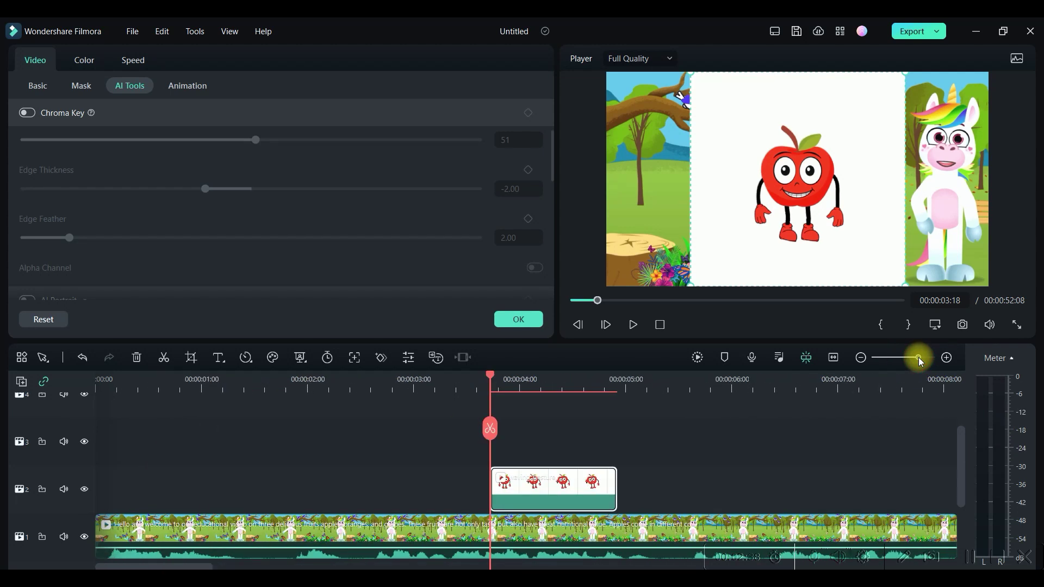
left_click(27, 113)
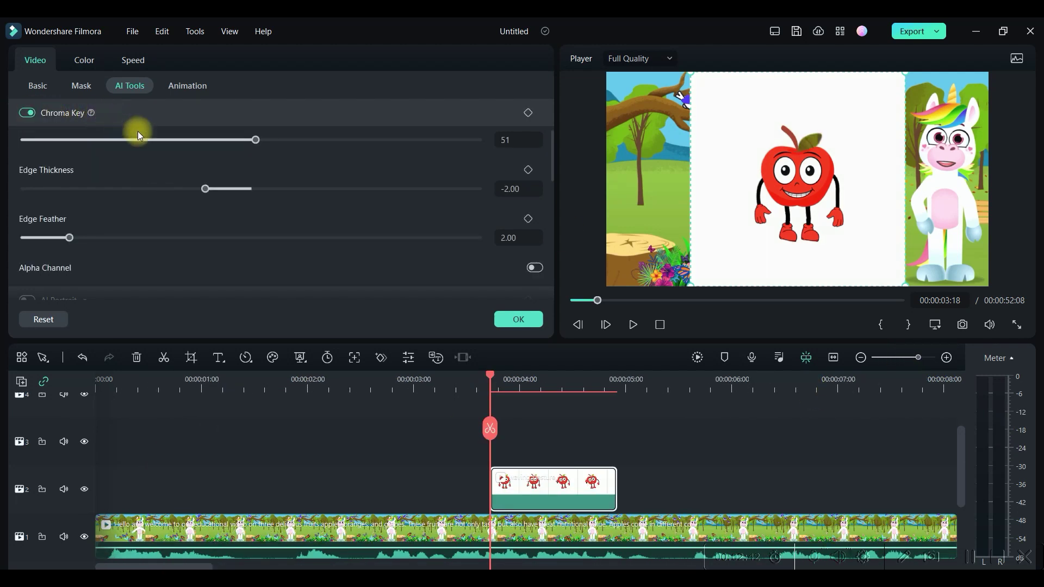
scroll(156, 147, "up", 3)
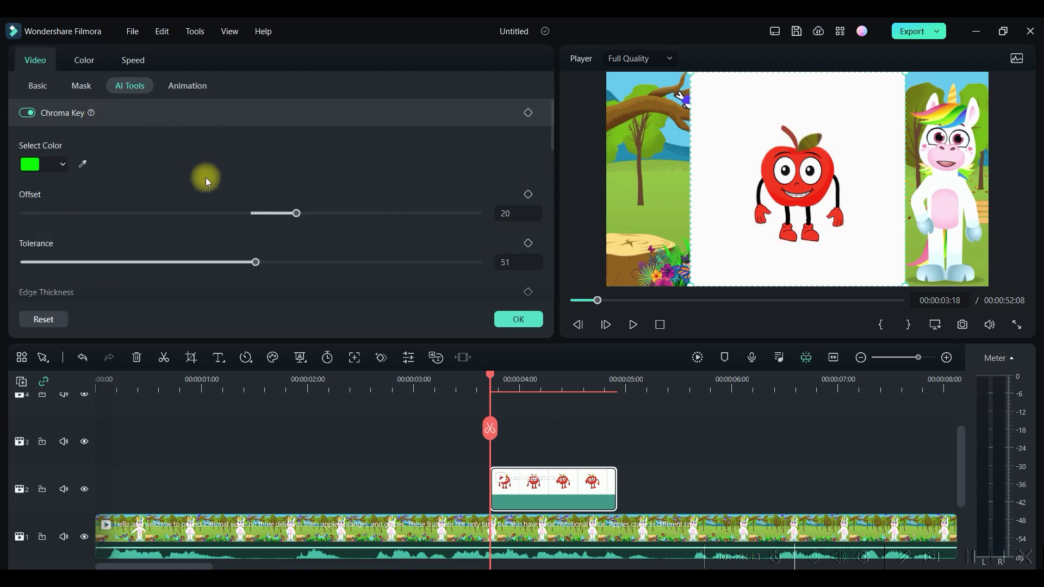
left_click(83, 164)
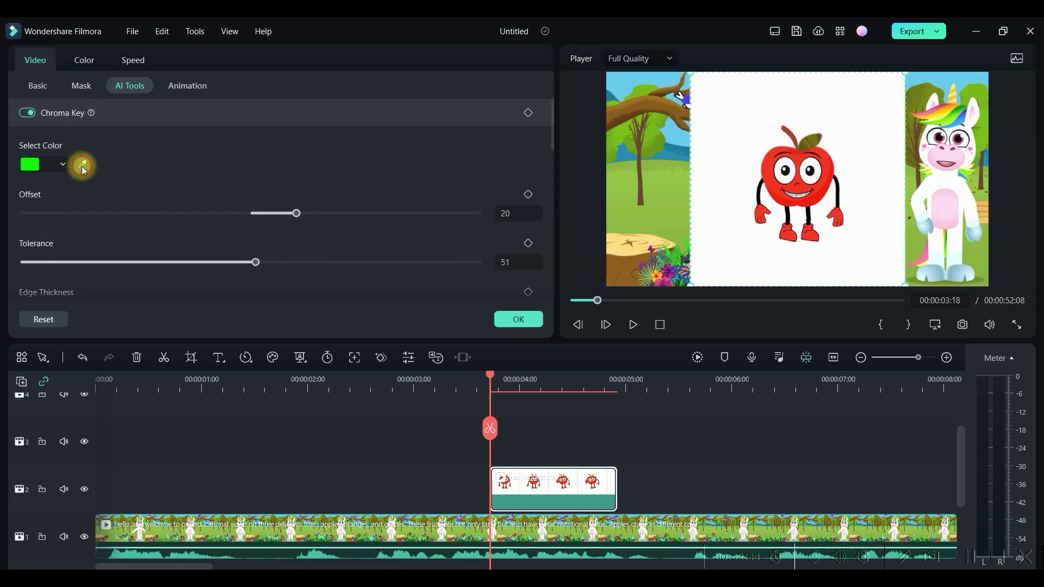
left_click(750, 155)
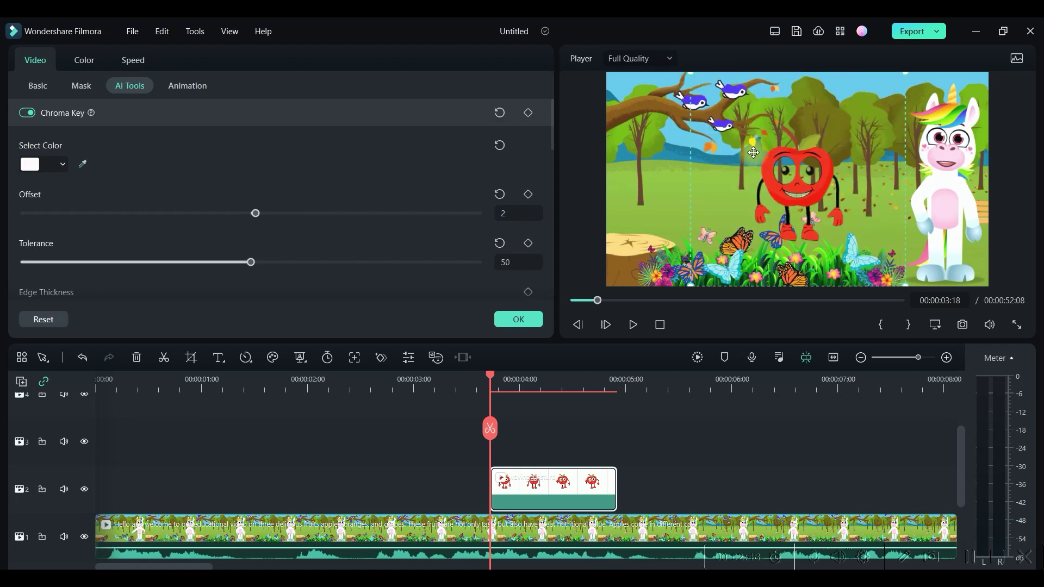
Enlarge and centre the apple in the garden scene, fine-tune Offset, and raise Tolerance to 59
left_click_drag(812, 197, 672, 219)
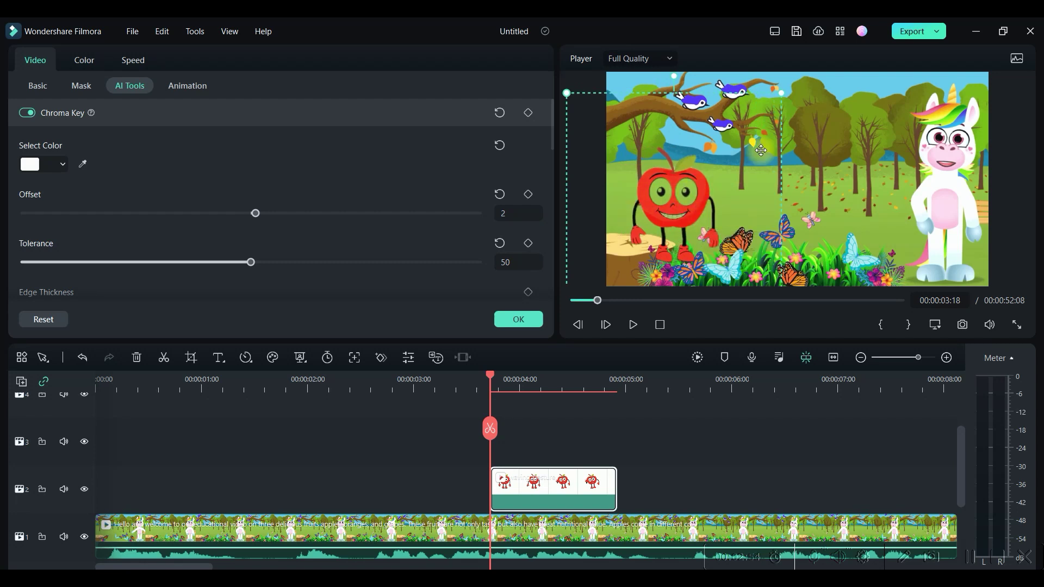
left_click_drag(792, 80, 897, 19)
left_click_drag(628, 196, 761, 183)
left_click(383, 210)
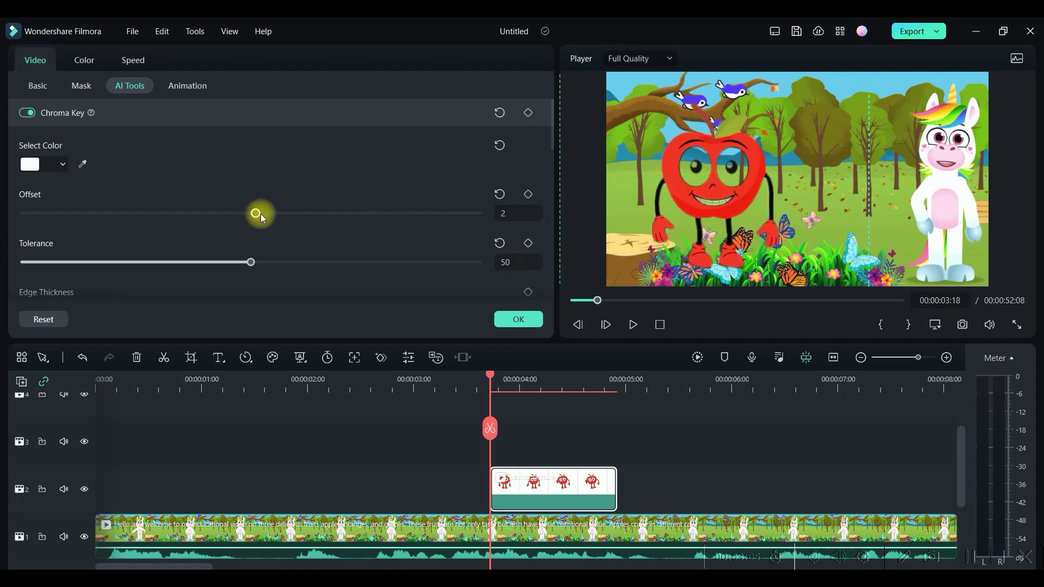
left_click_drag(277, 215, 279, 214)
left_click_drag(250, 262, 292, 259)
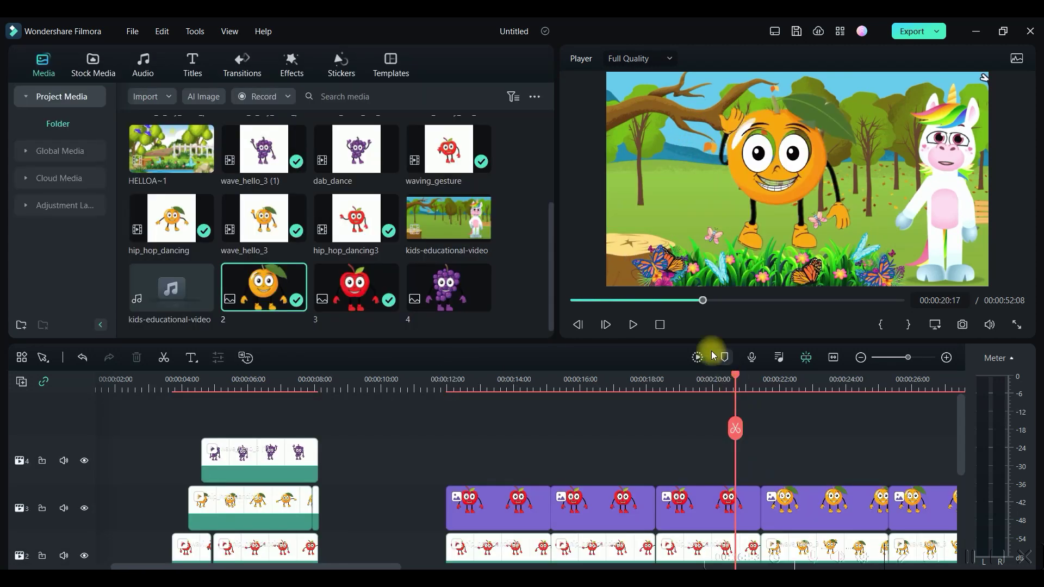
Play the preview, deselect the orange clip, and show the trending effects library
left_click(633, 324)
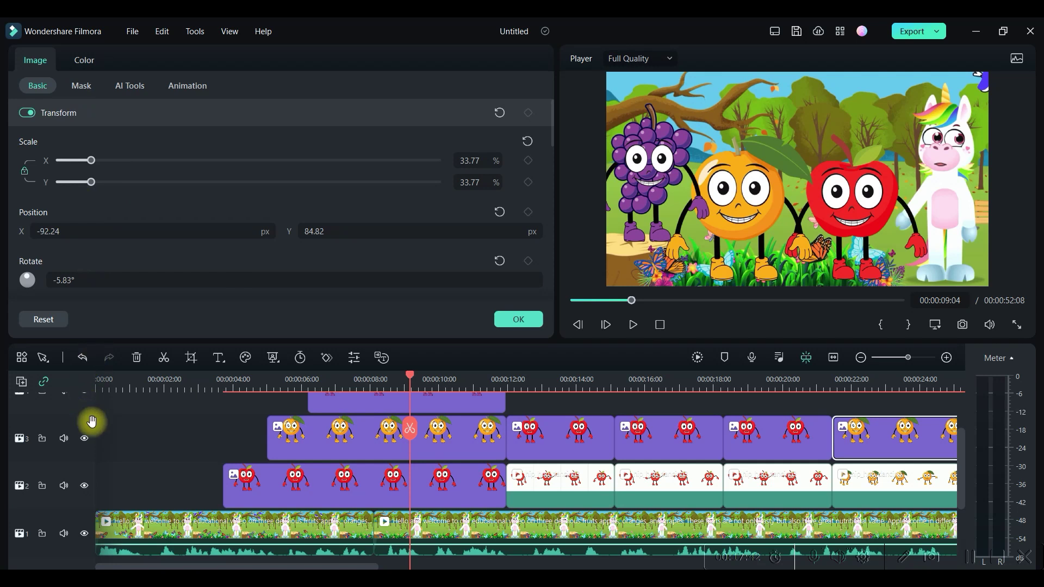
left_click(92, 422)
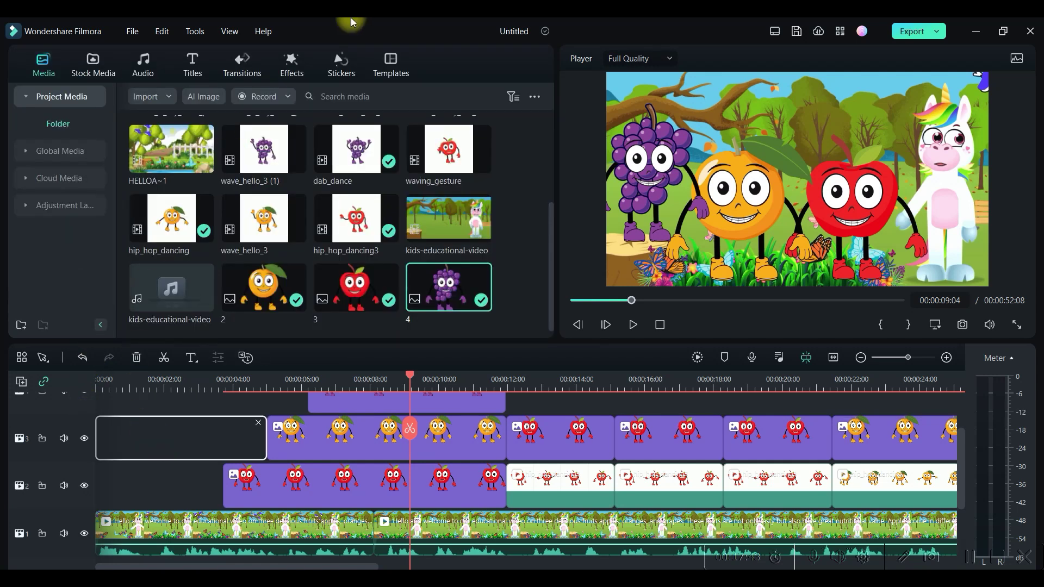
left_click(293, 64)
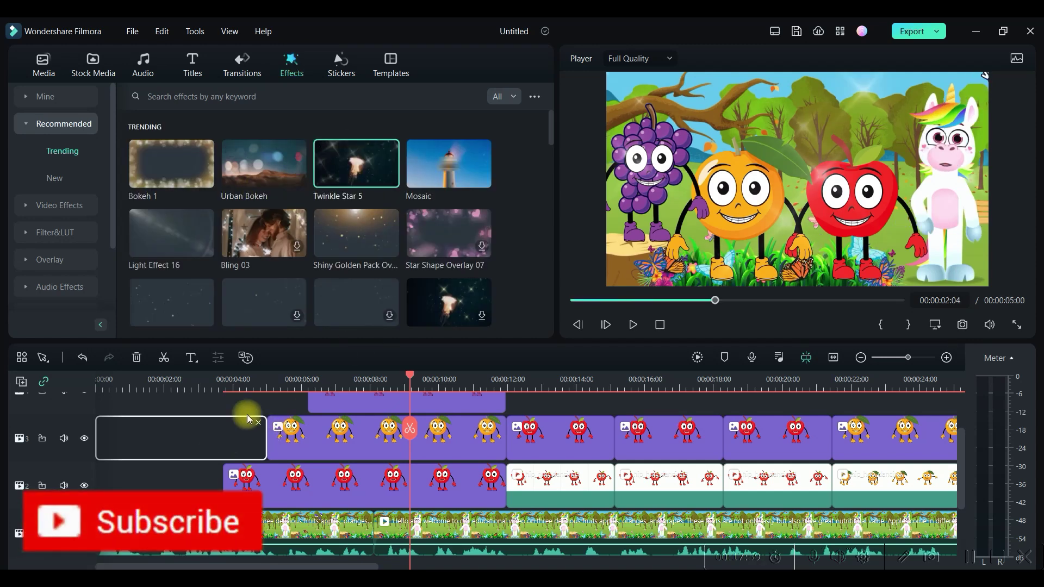
Add Twinkle Star 5 to the timeline and extend it to the video's end at 52:08
left_click_drag(357, 326, 121, 443)
left_click_drag(260, 449, 389, 457)
left_click_drag(629, 563, 140, 563)
Set Twinkle Star 5 strength to 4.60 and speed to 3.86, then preview the sparkle from the start
double_click(225, 447)
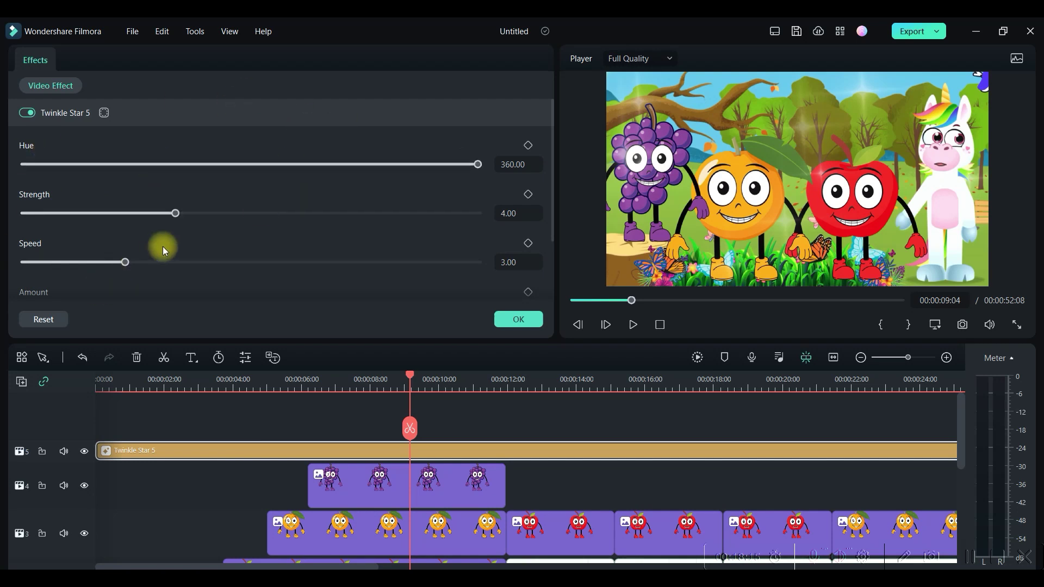
left_click_drag(201, 217, 207, 217)
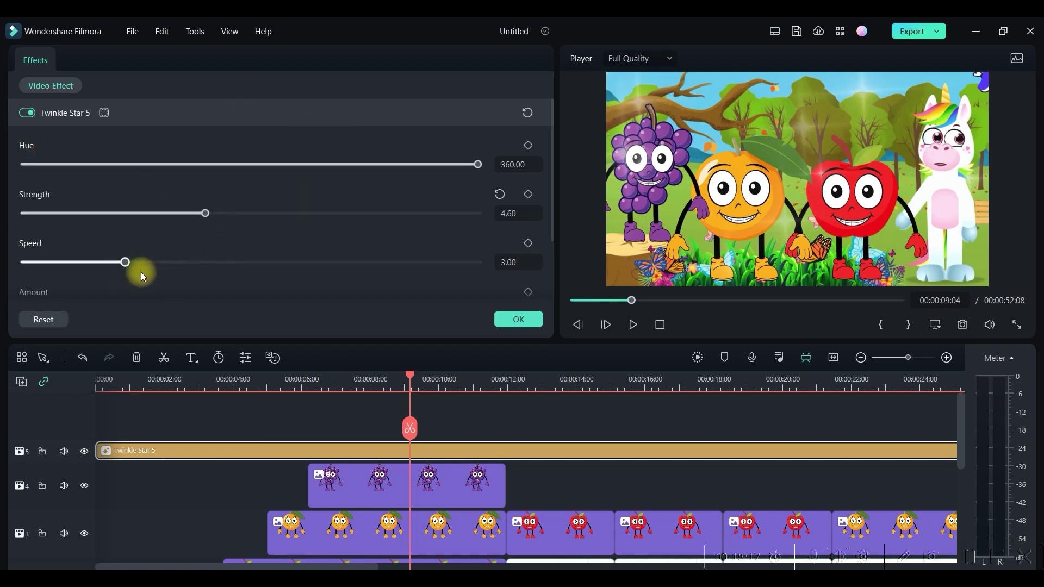
left_click_drag(126, 263, 168, 263)
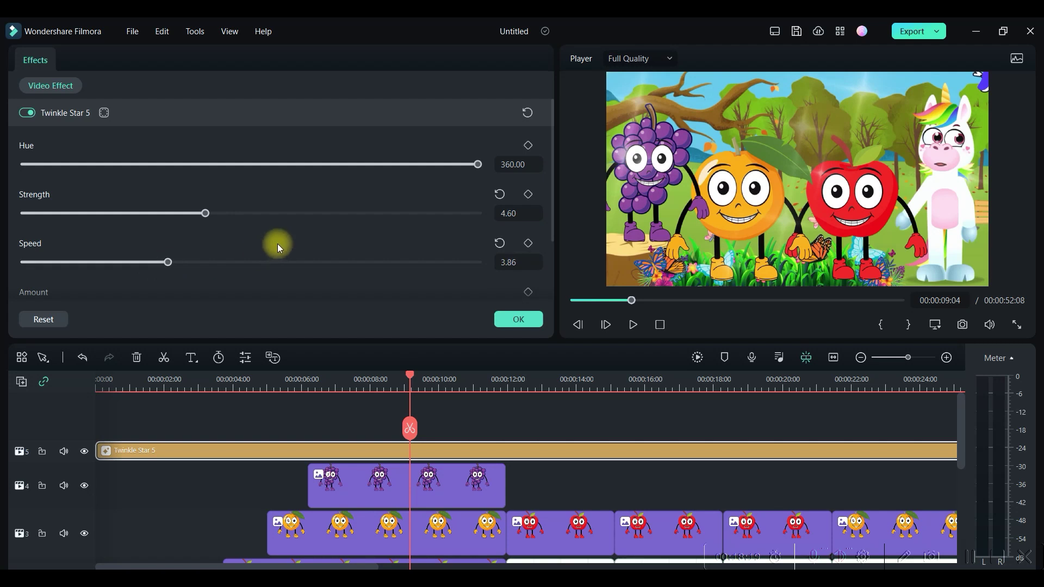
scroll(277, 243, "down", 2)
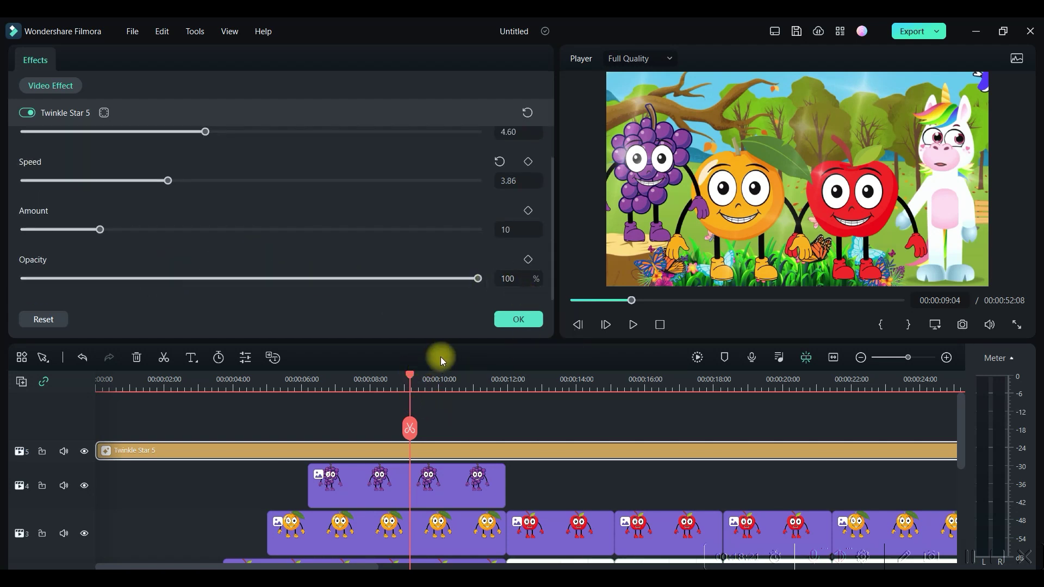
left_click_drag(410, 379, 11, 450)
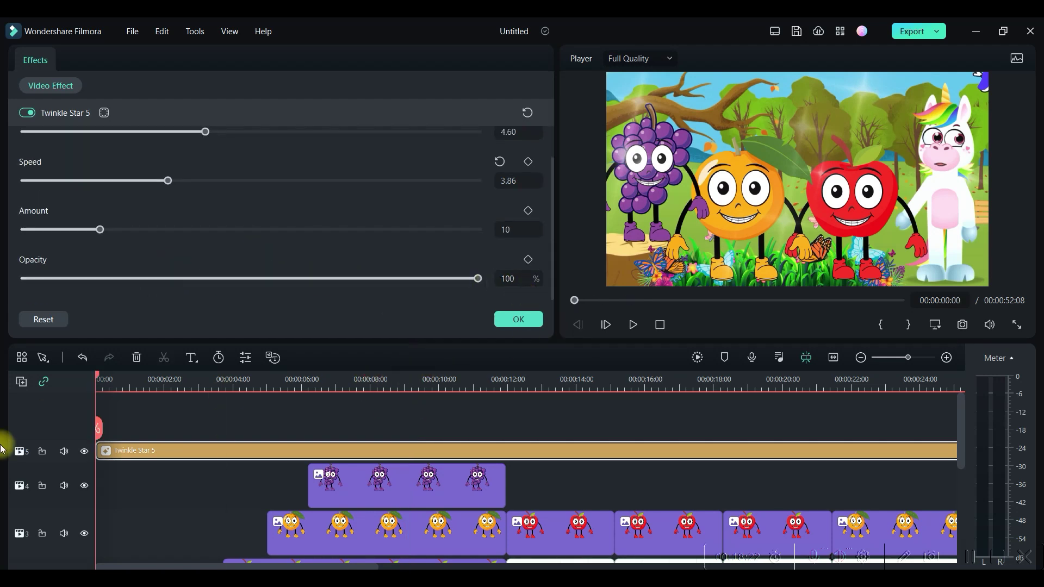
left_click(632, 328)
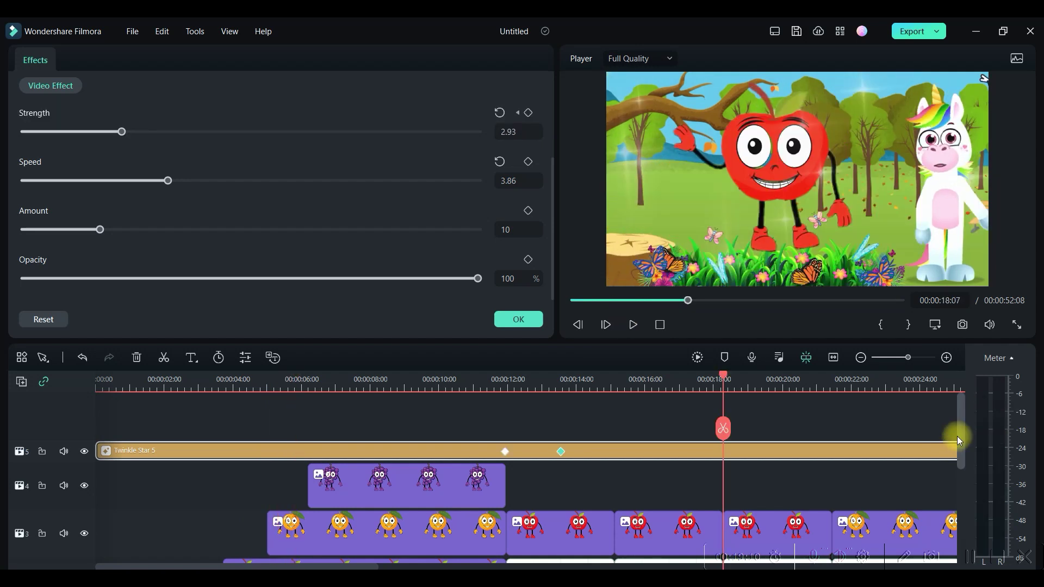
left_click_drag(958, 435, 968, 525)
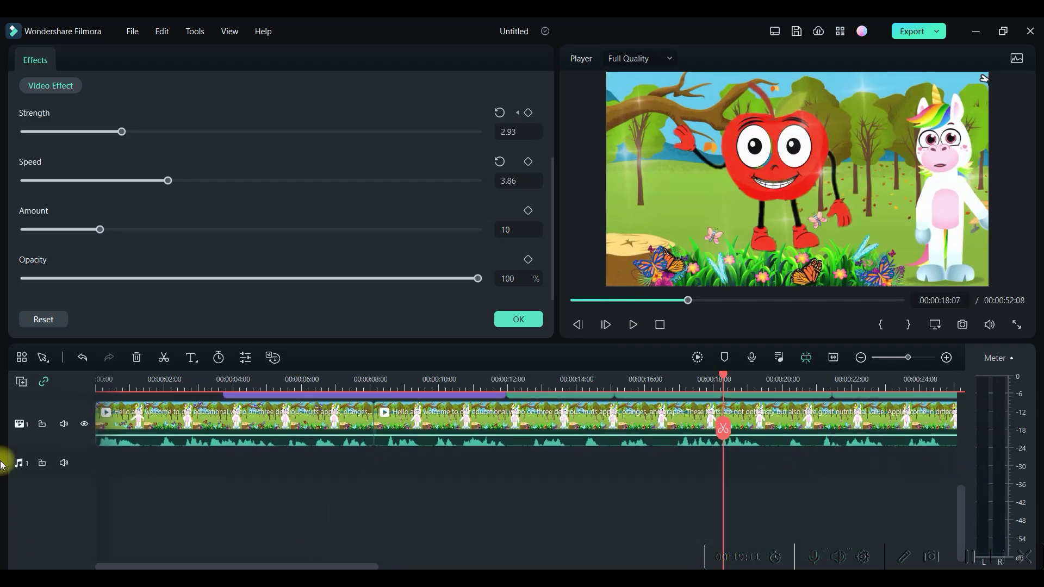
left_click(171, 489)
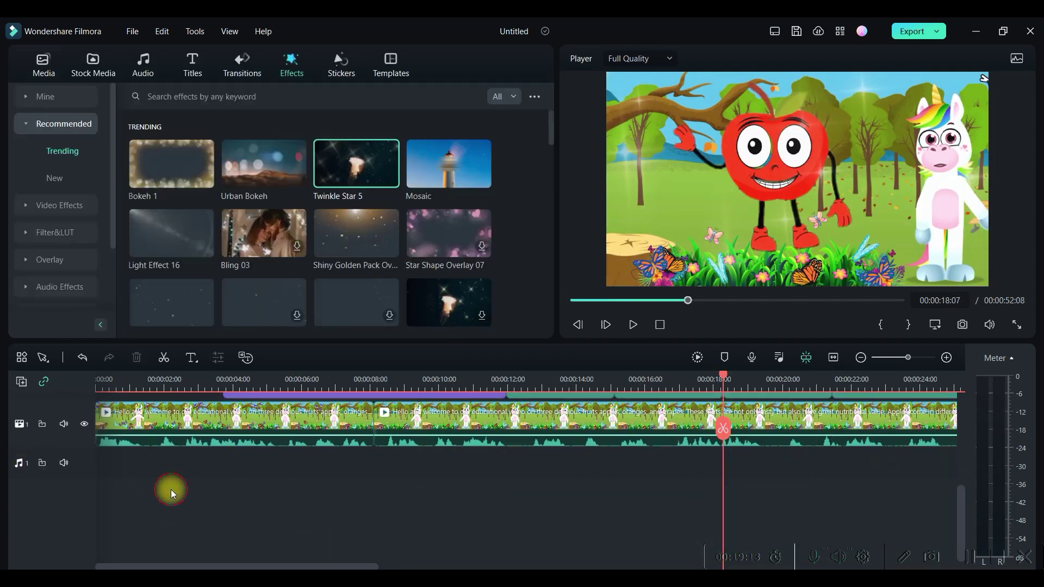
Search the audio library for 'Happy' and add Joyful Electronica Travel to the audio track
left_click(145, 62)
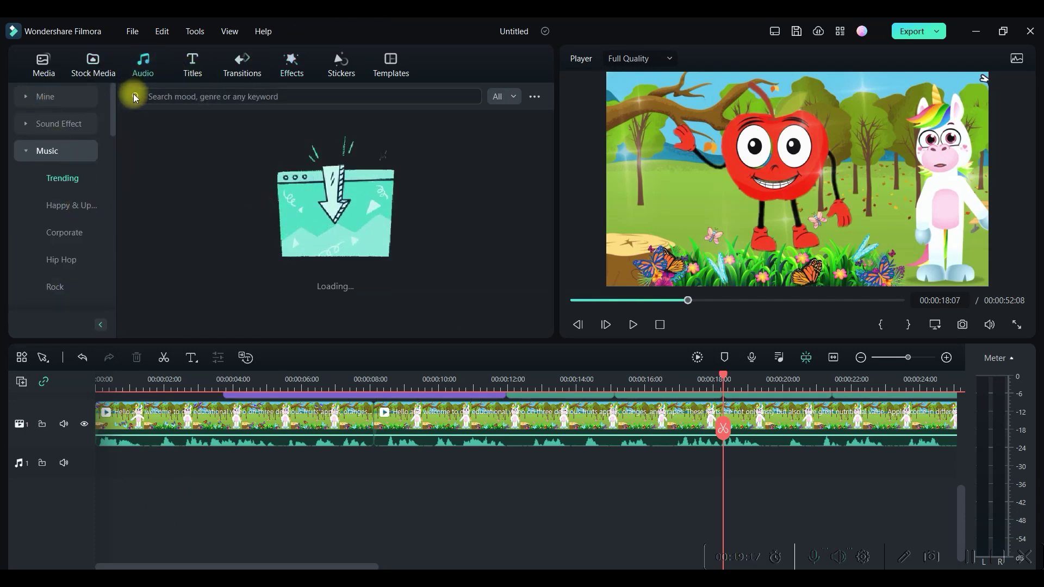
left_click(249, 96)
type("Happ")
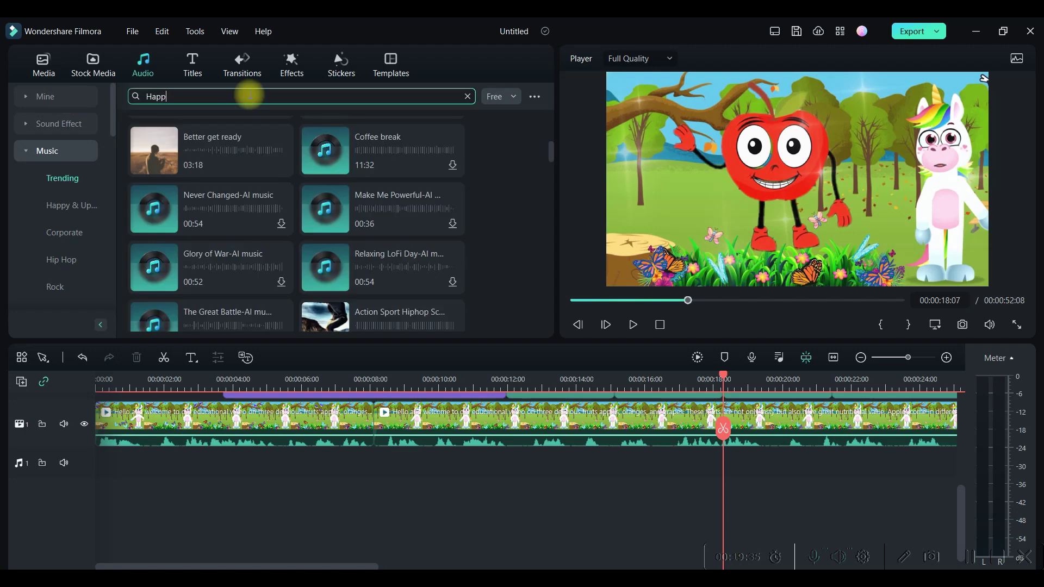
type("y")
key("Return")
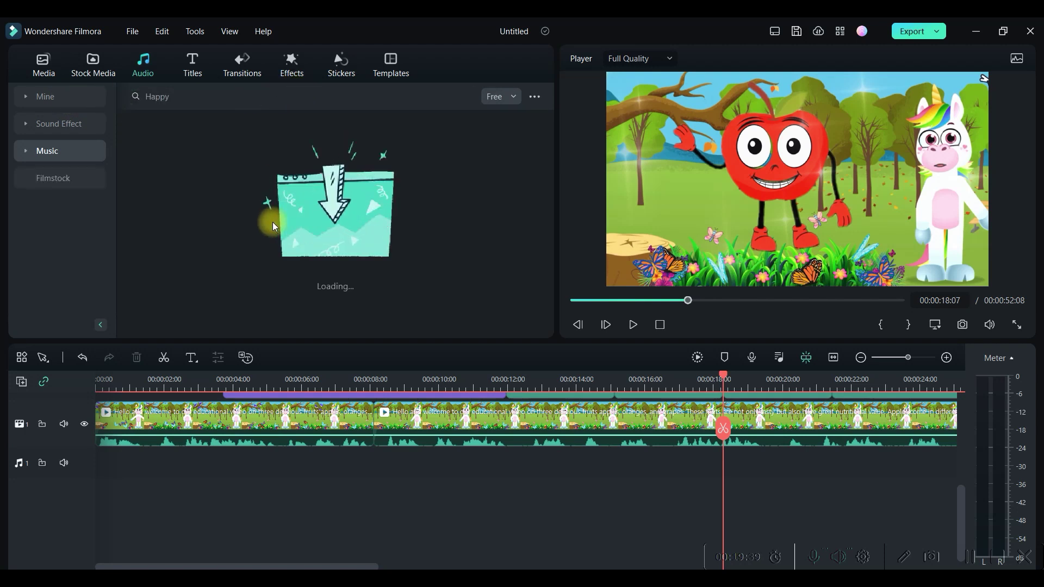
left_click_drag(220, 158, 95, 464)
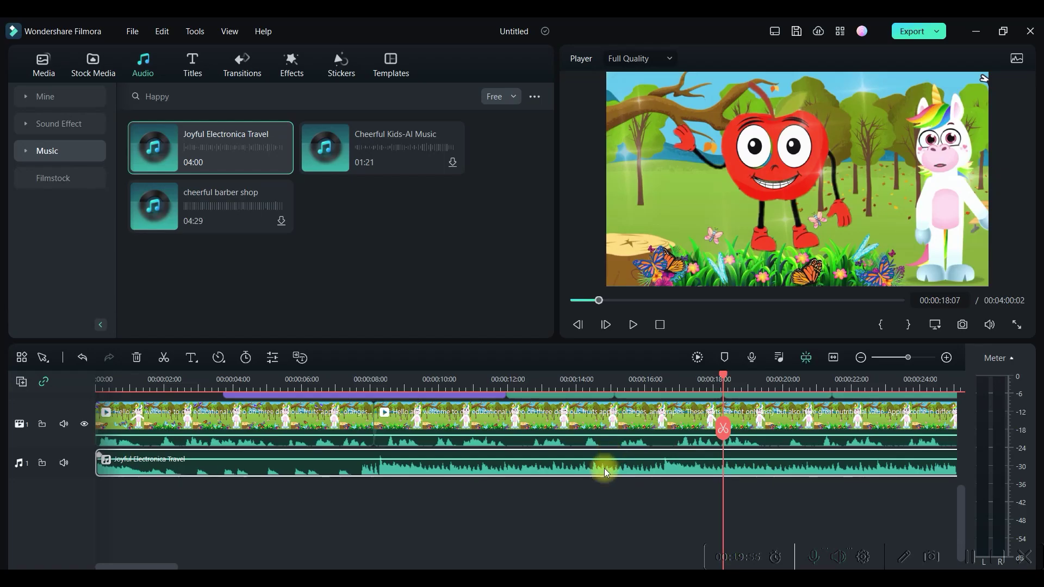
Lower the music volume to -21.92 dB and give it a 13.68 s fade-in
double_click(596, 472)
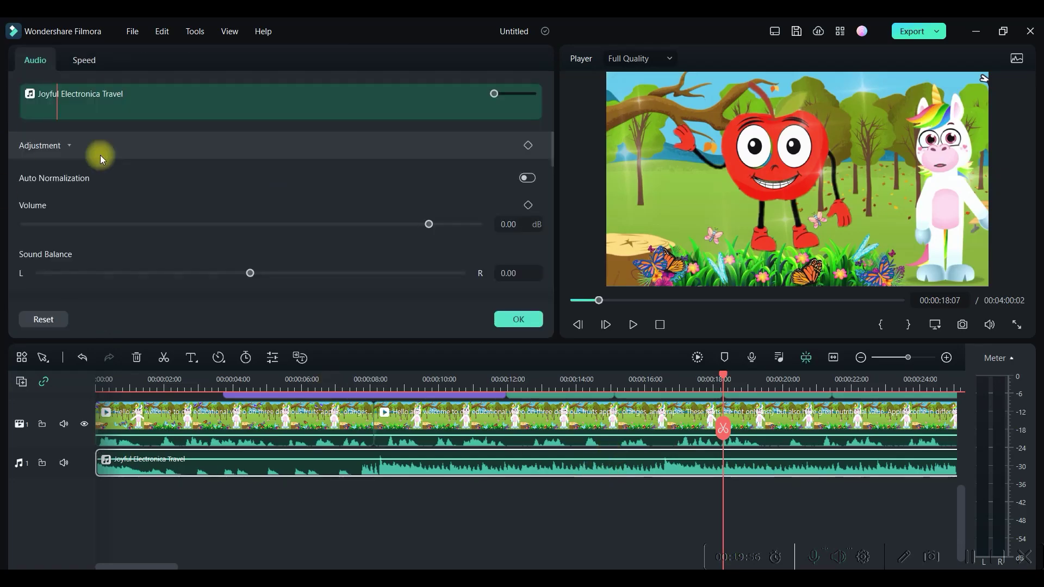
left_click_drag(397, 228, 343, 231)
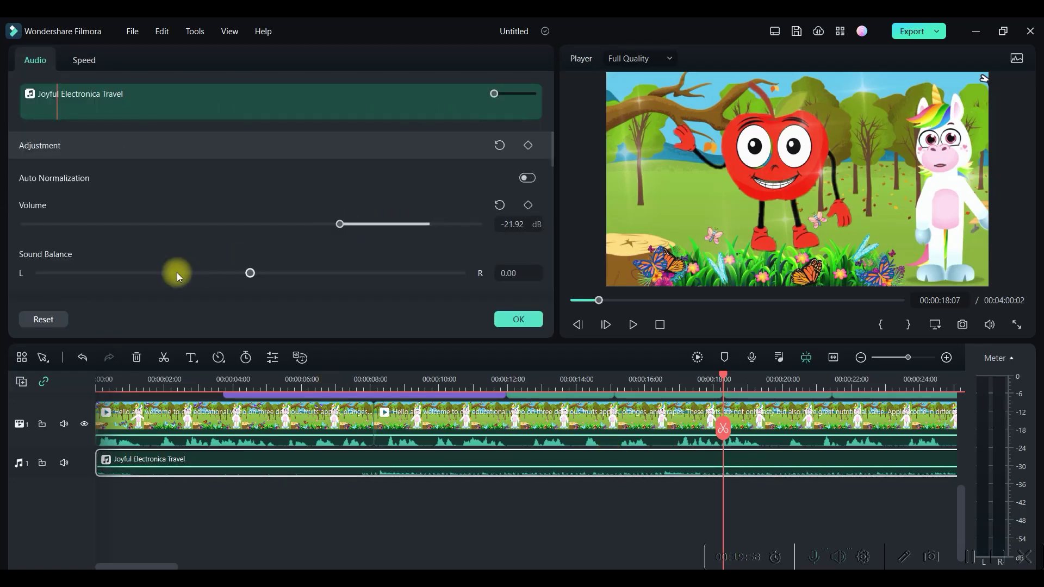
scroll(173, 278, "down", 3)
left_click_drag(25, 241, 53, 242)
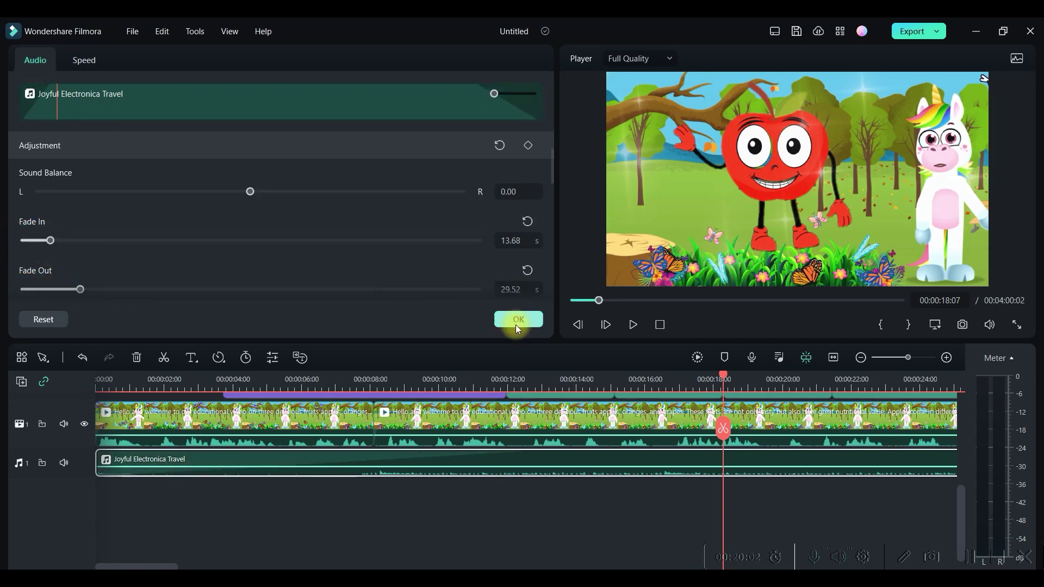
left_click(518, 319)
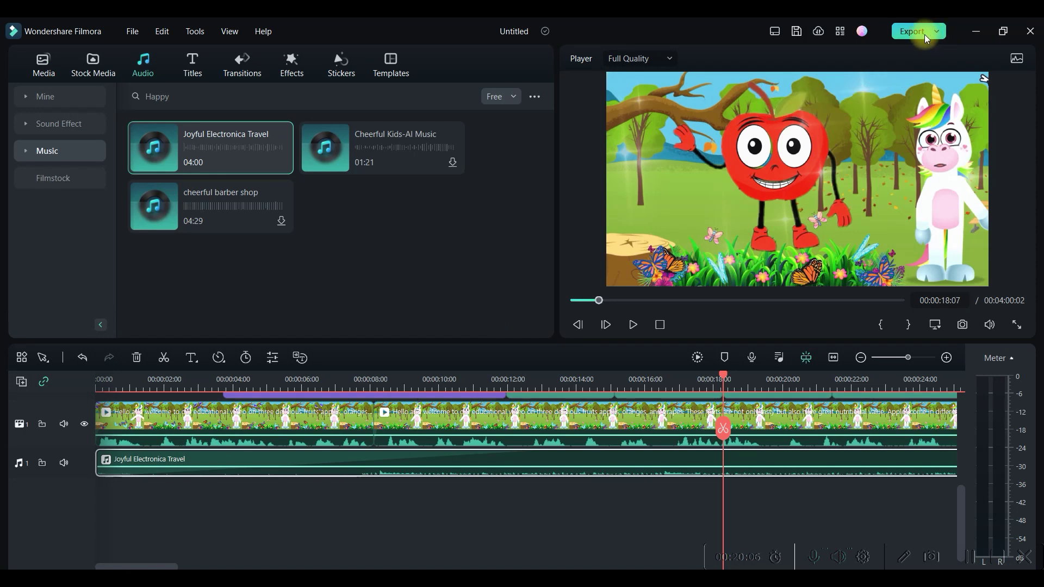
left_click(925, 33)
left_click(665, 187)
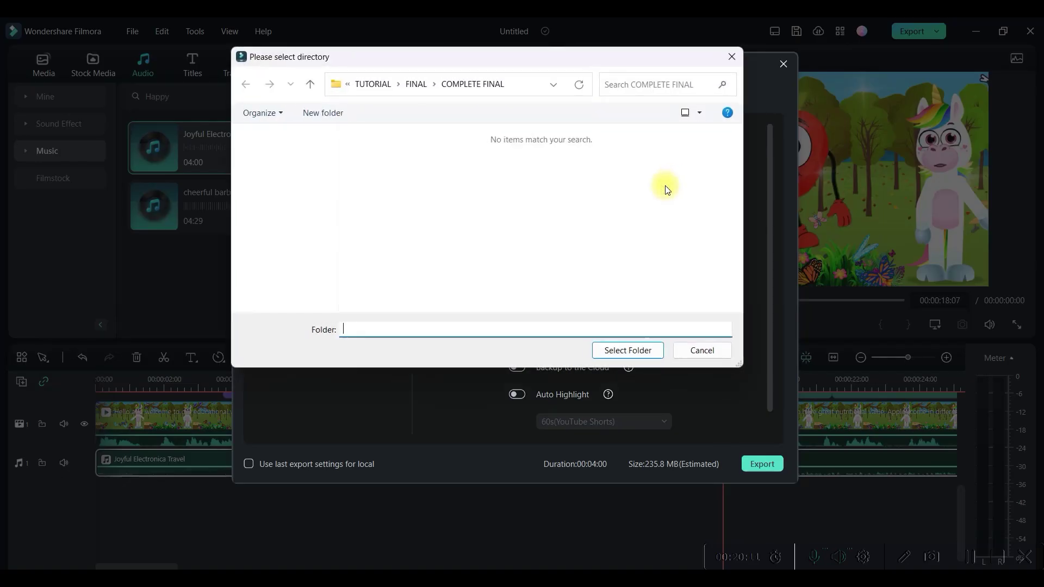
left_click(727, 52)
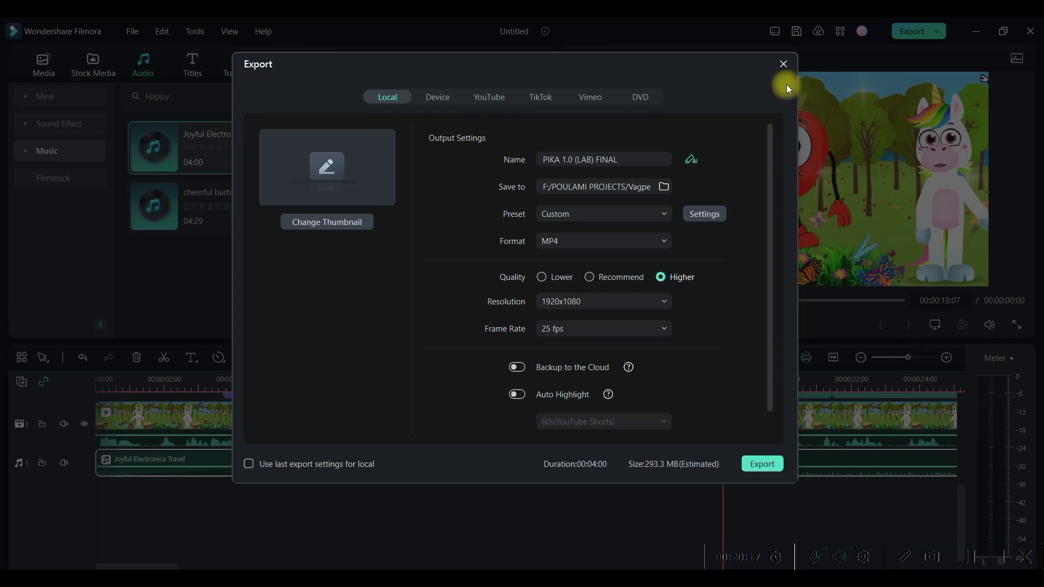
left_click(779, 65)
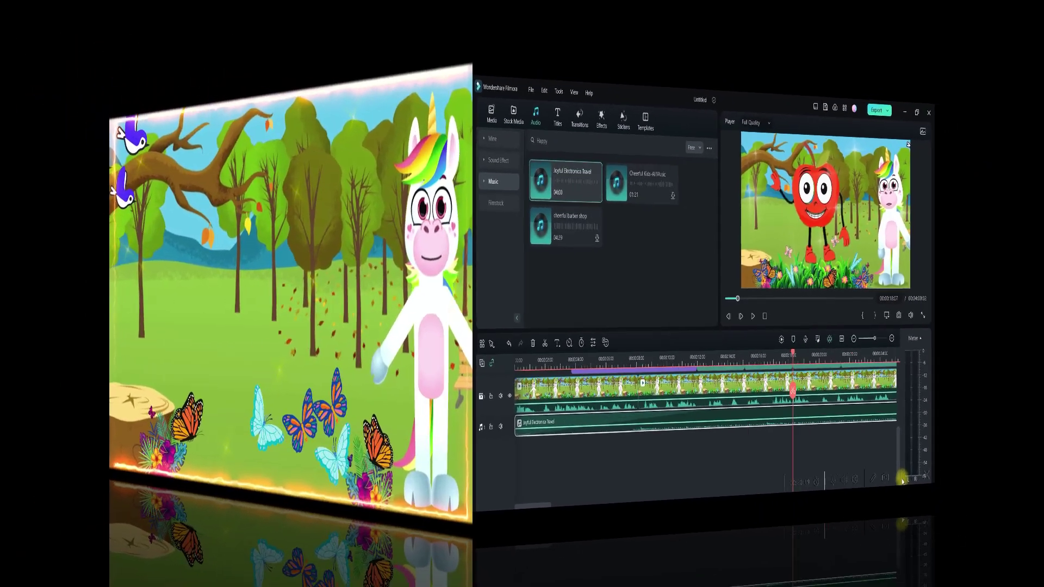